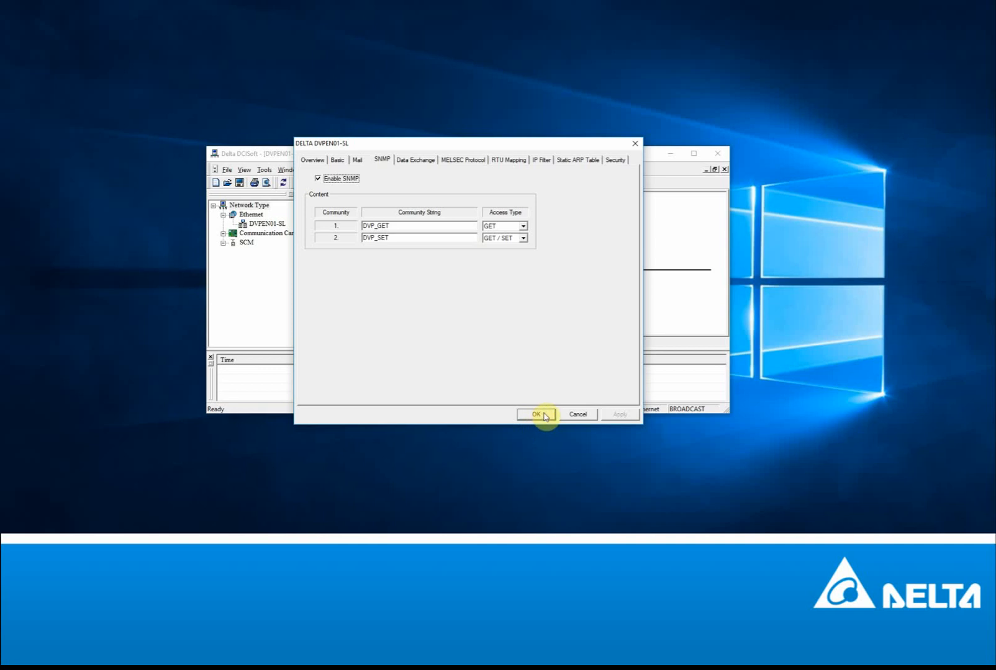
- Apply the DVPEN01-SL SNMP settings with the DVP_GET (GET) and DVP_SET (GET/SET) communities
click(537, 415)
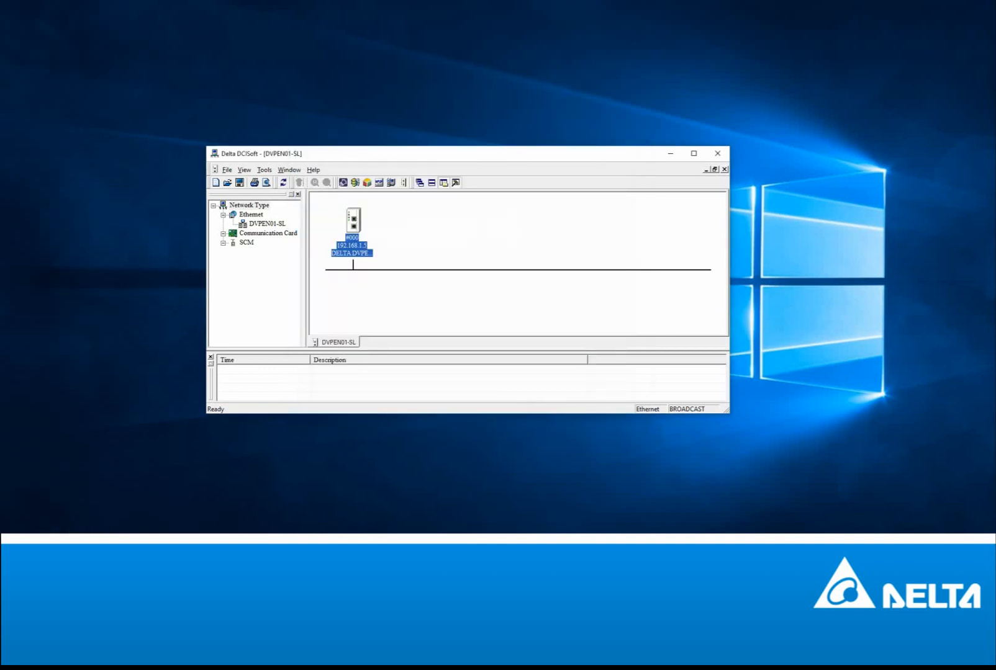
click(37, 544)
- Launch KEPServerEX 6 Configuration, enlarge the project tree and select Connectivity
text(kepser)
key(Return)
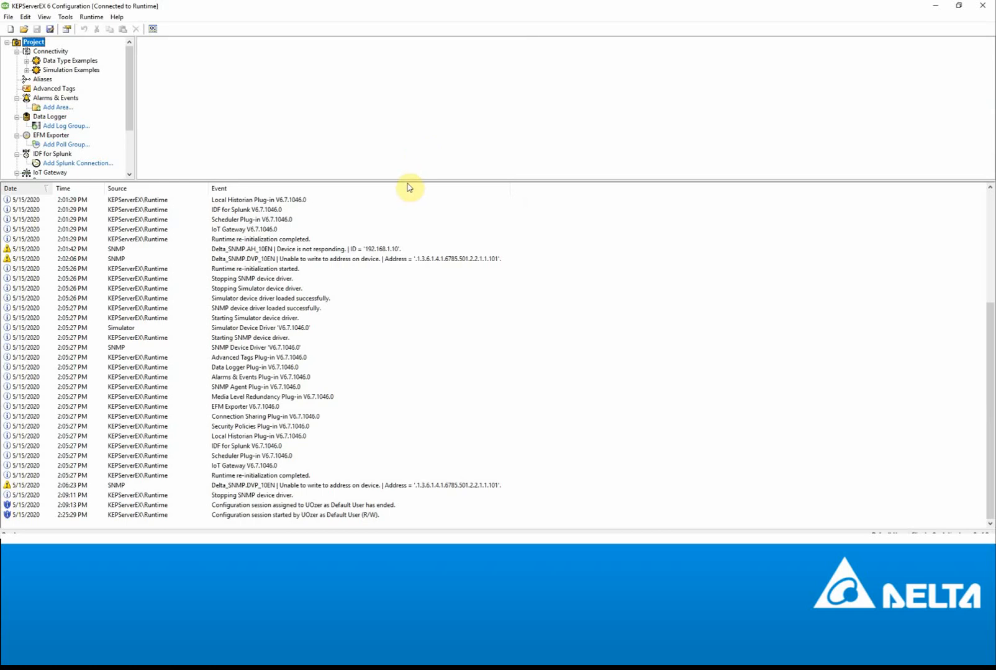
drag(408, 181, 415, 398)
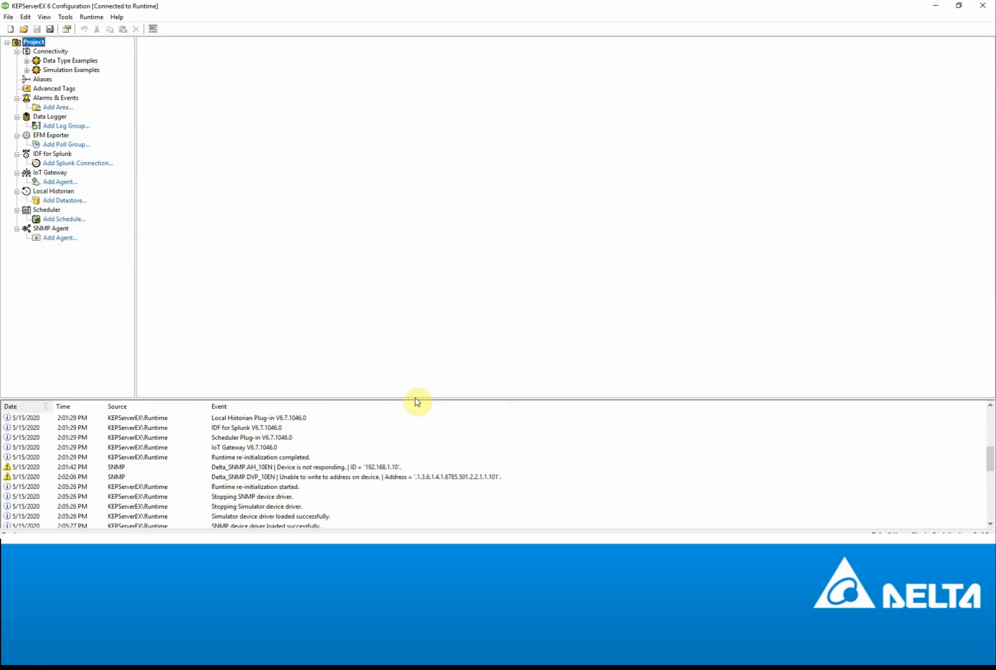
click(61, 50)
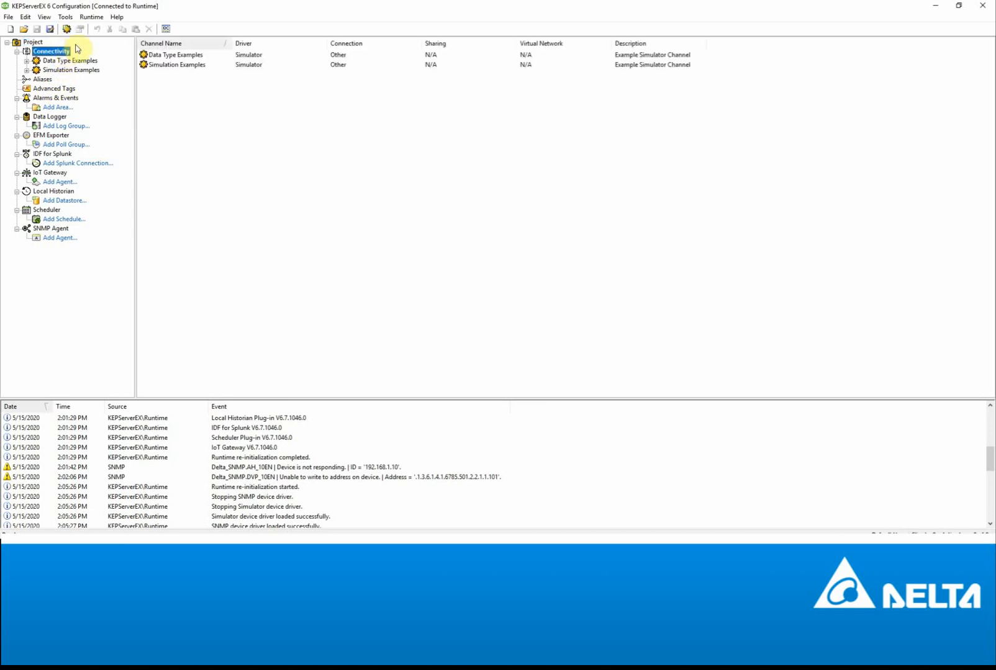
- Start a new SNMP channel named DVP_SNMP
click(67, 29)
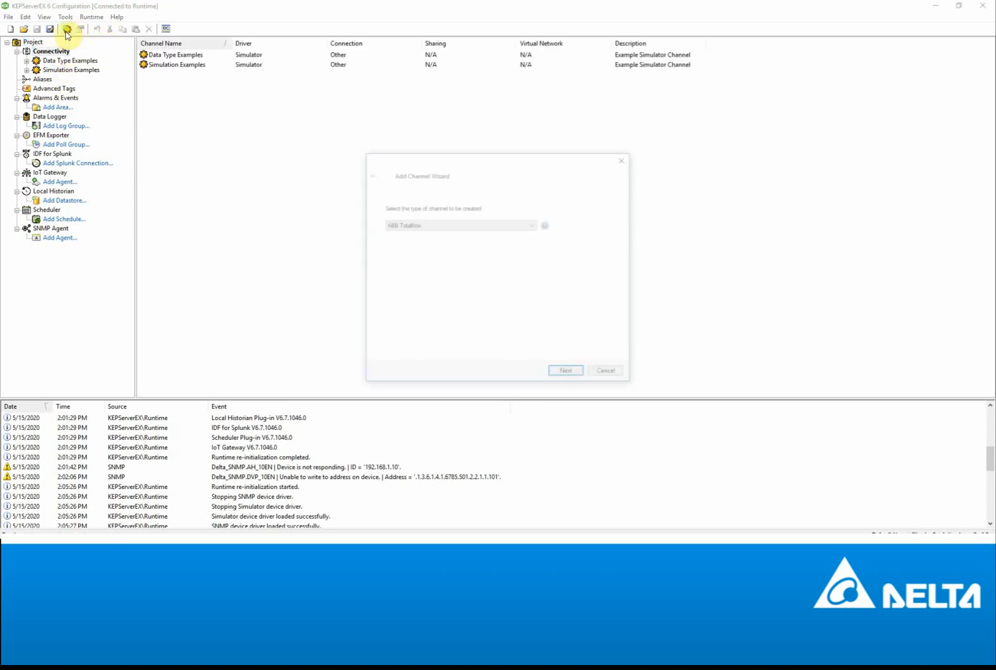
click(452, 225)
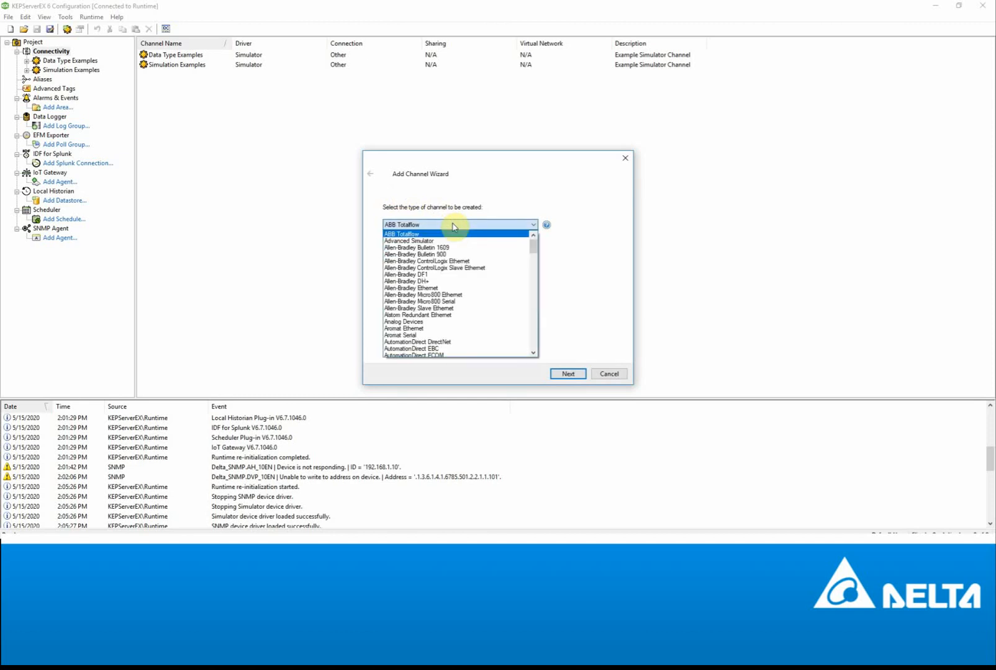
drag(535, 247, 537, 320)
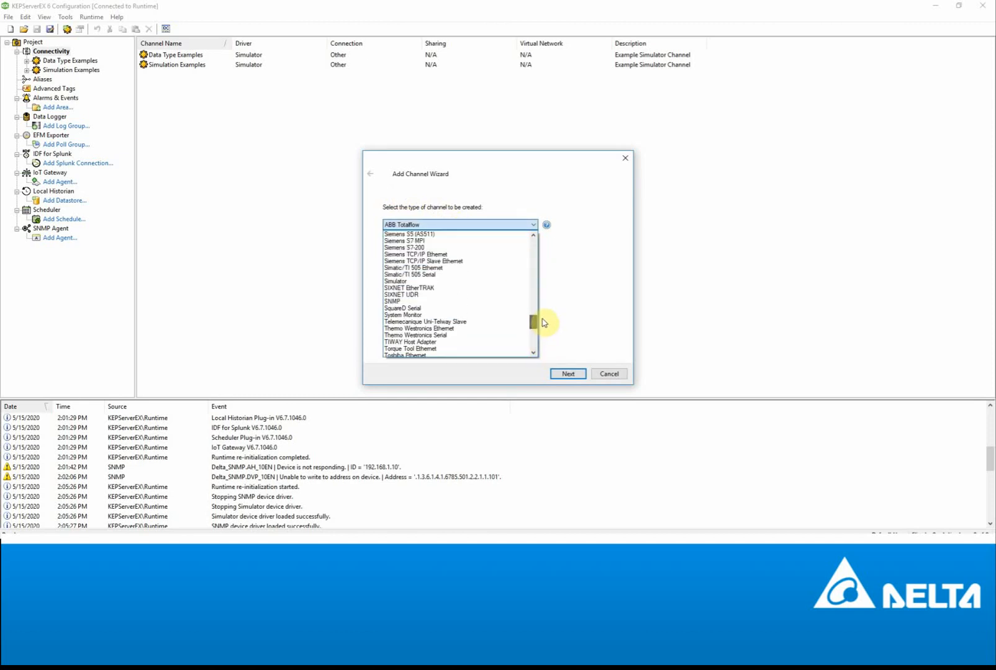
click(406, 304)
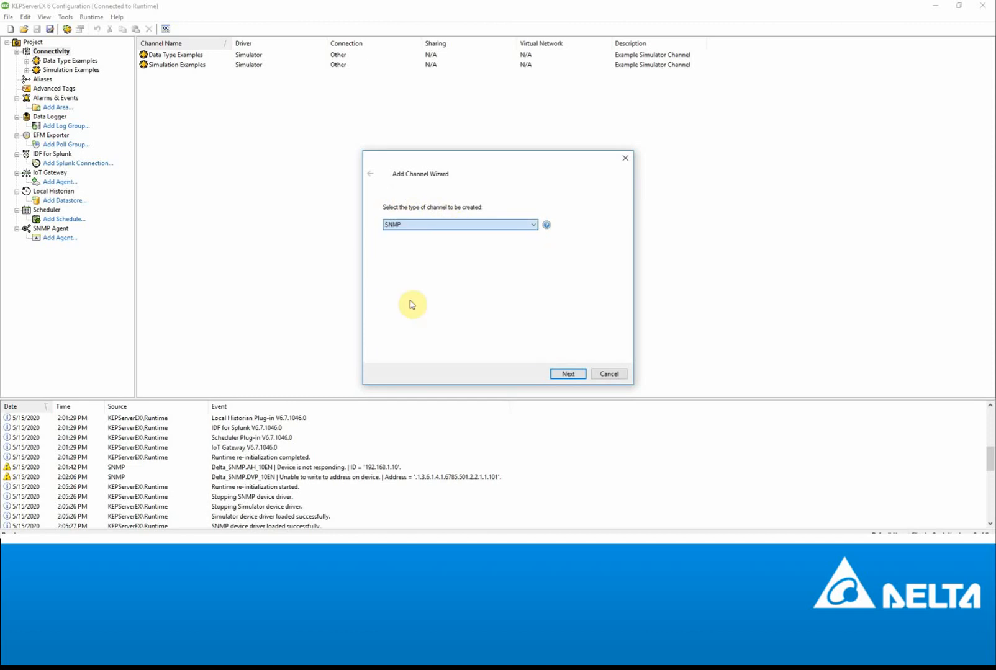
click(567, 374)
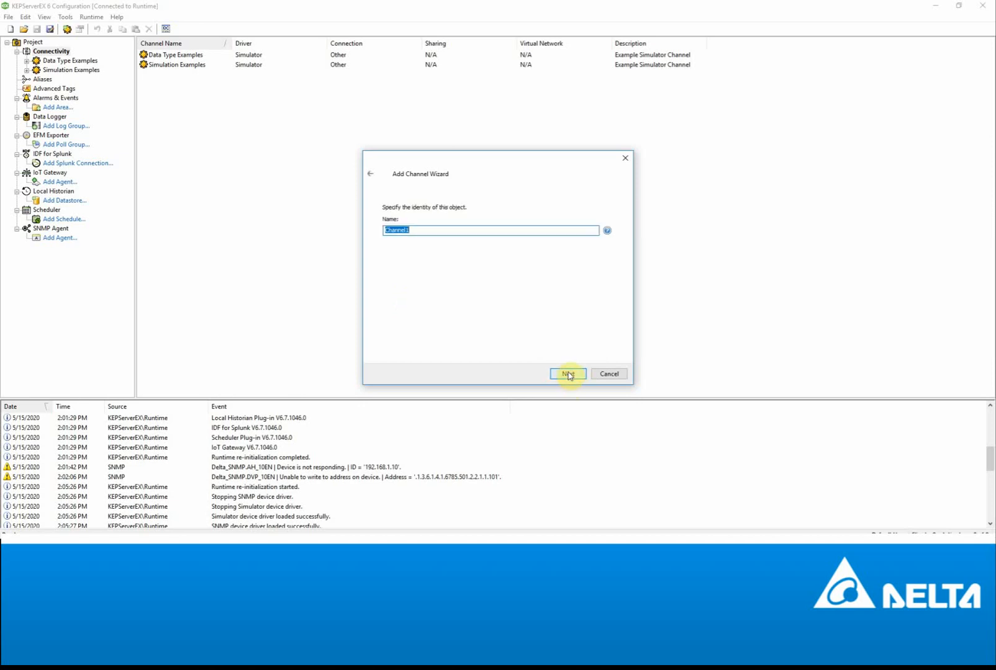
text(DVP_SNMP)
click(569, 375)
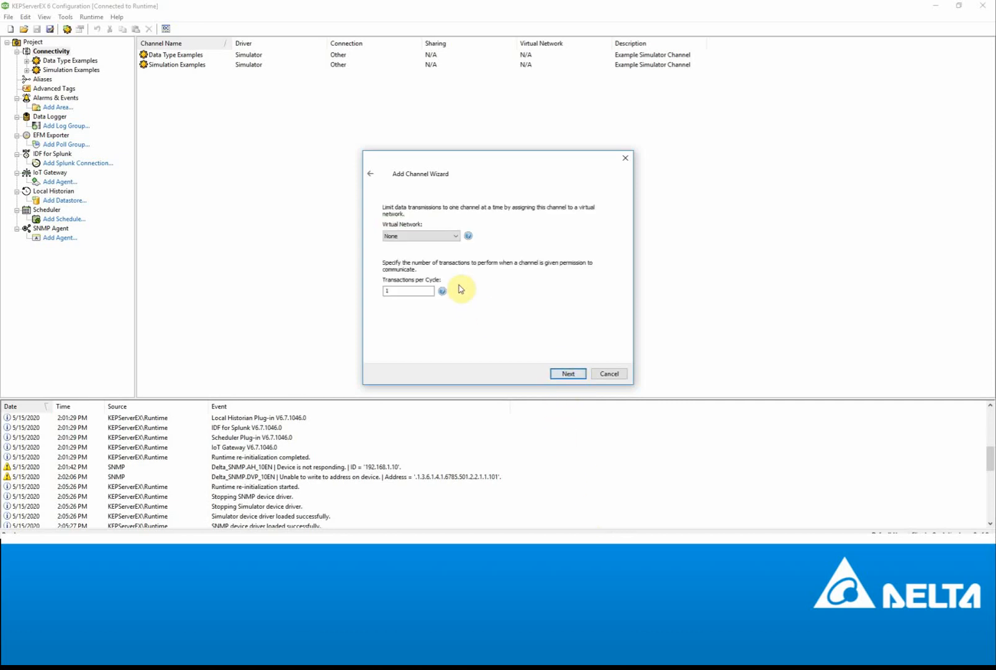
- Bind the channel to the 192.168.1.199 Ethernet adapter, keep other defaults, and finish
click(566, 375)
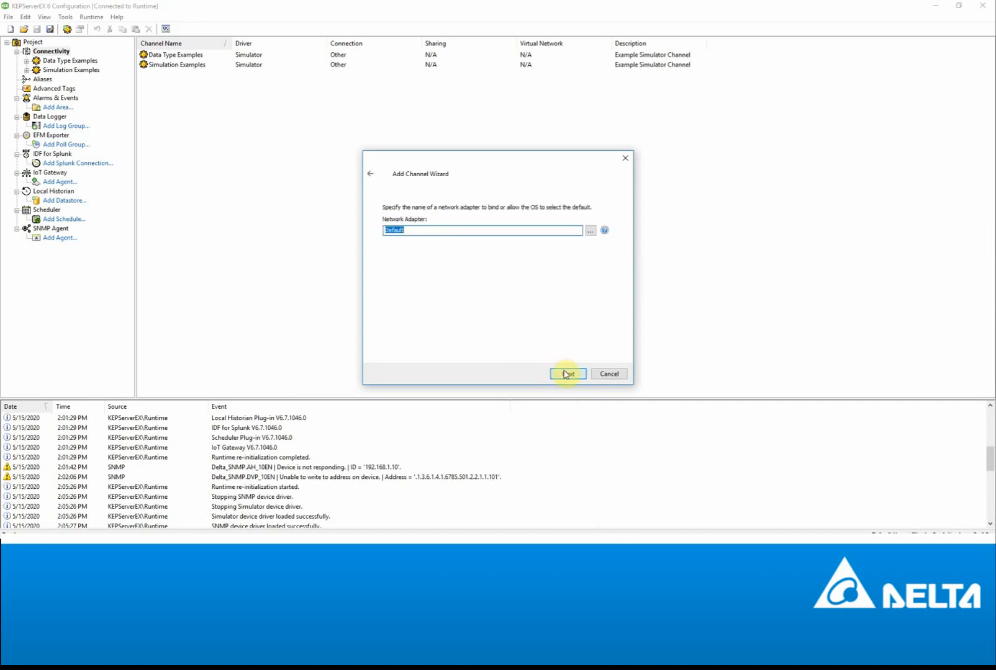
click(590, 231)
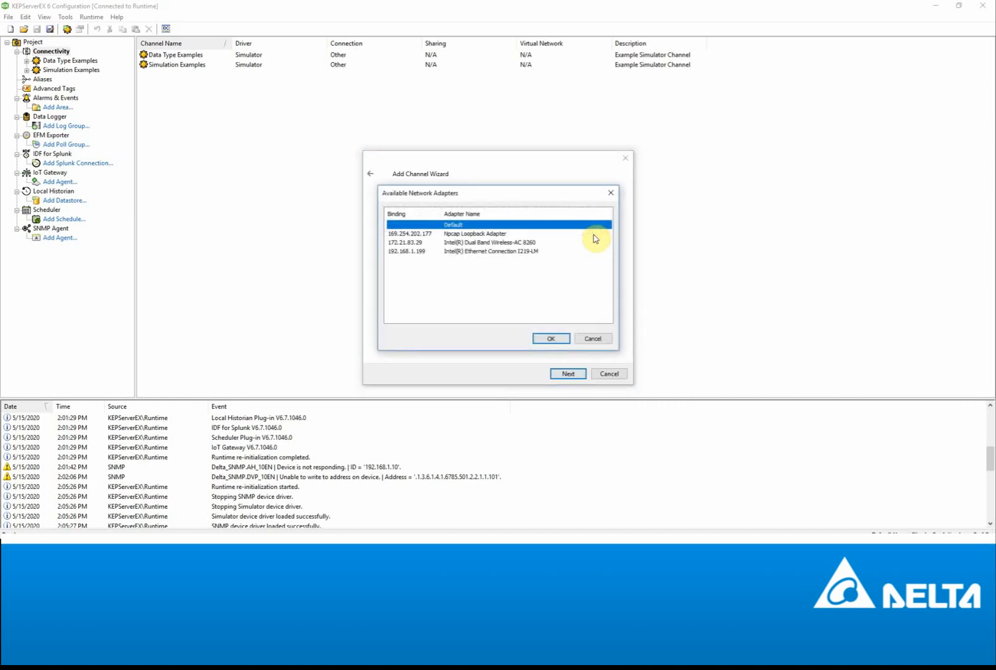
click(495, 252)
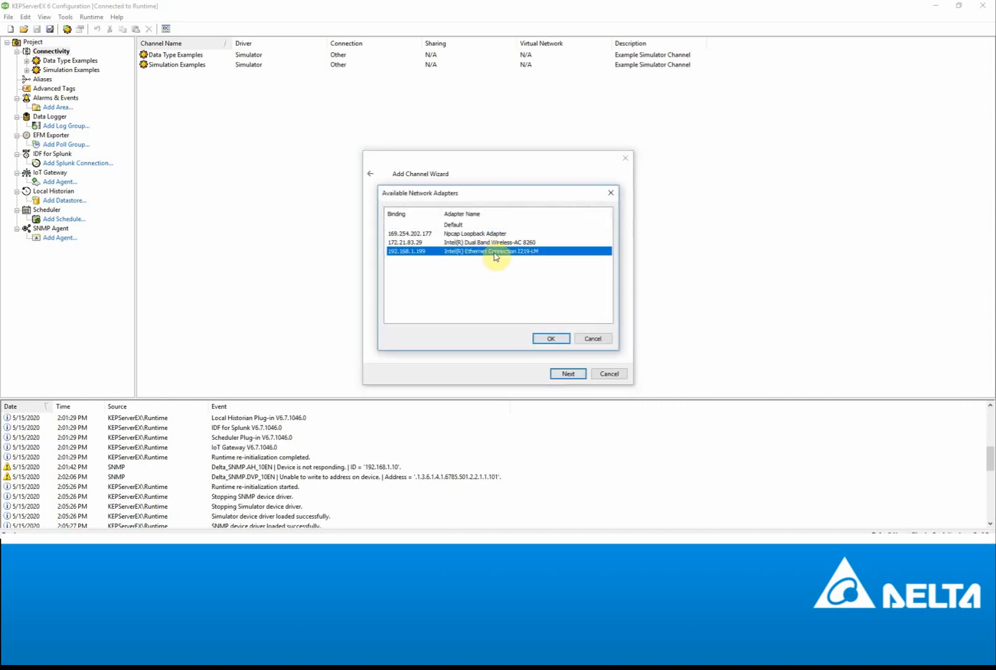
click(558, 338)
click(574, 376)
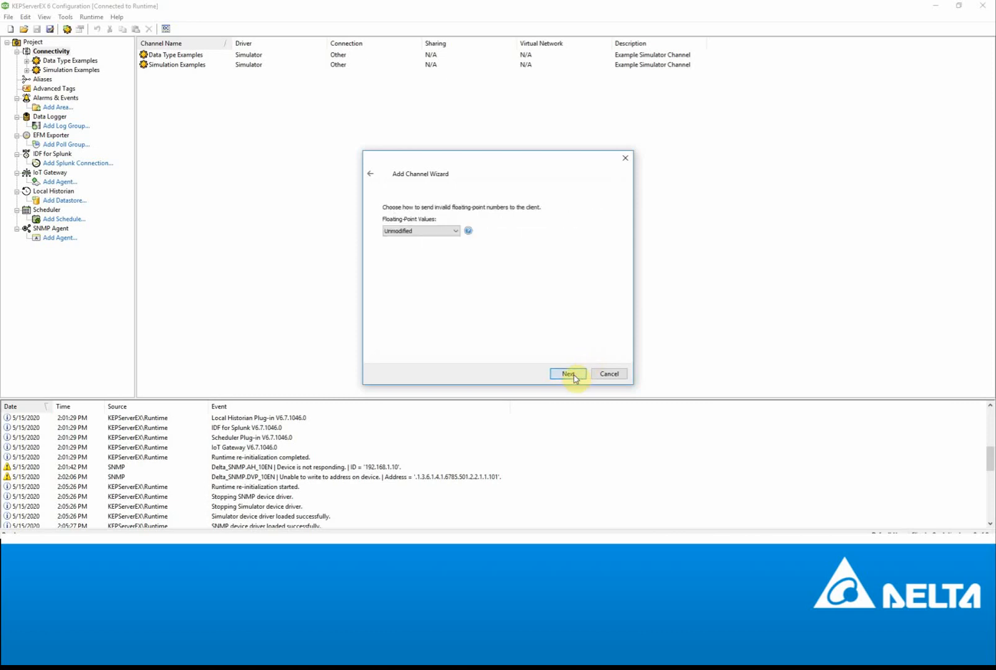
click(574, 376)
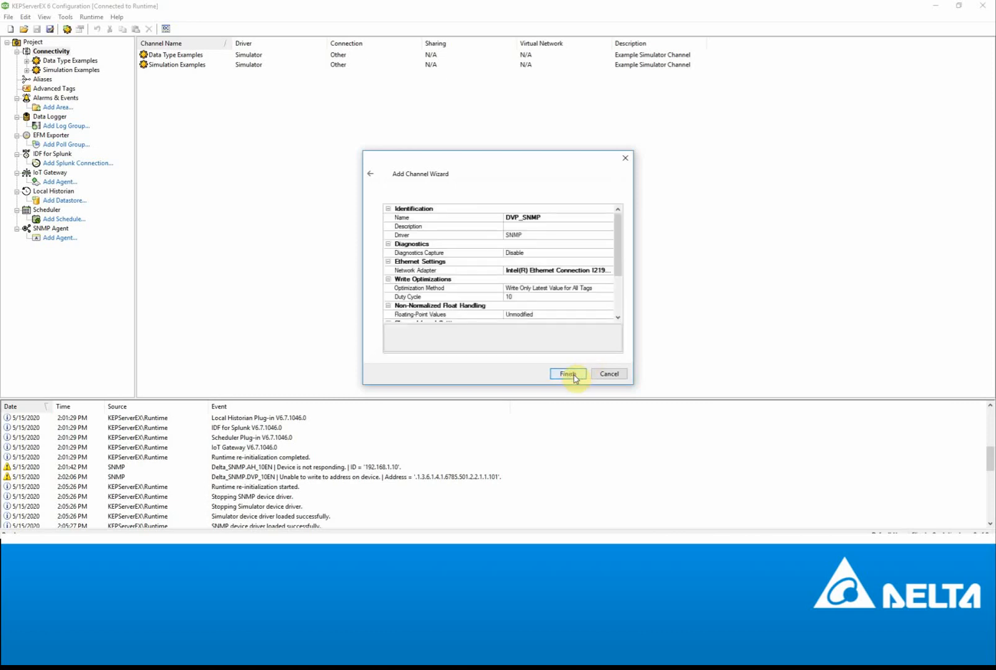
drag(622, 251, 622, 315)
click(567, 374)
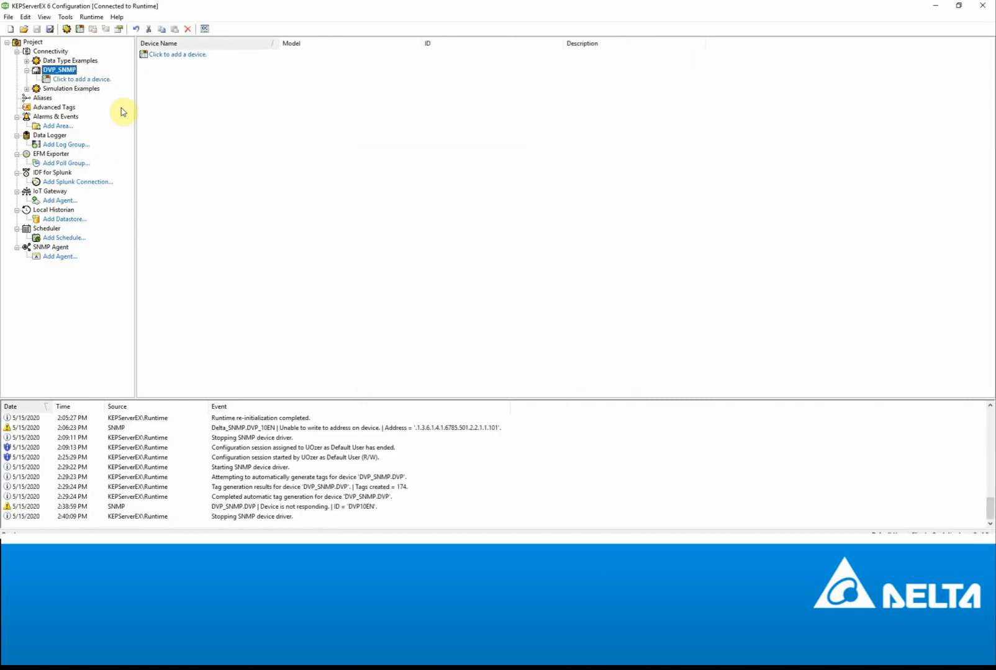
- Add a device to DVP_SNMP named DVP10EN with ID 192.168.1.5
click(80, 80)
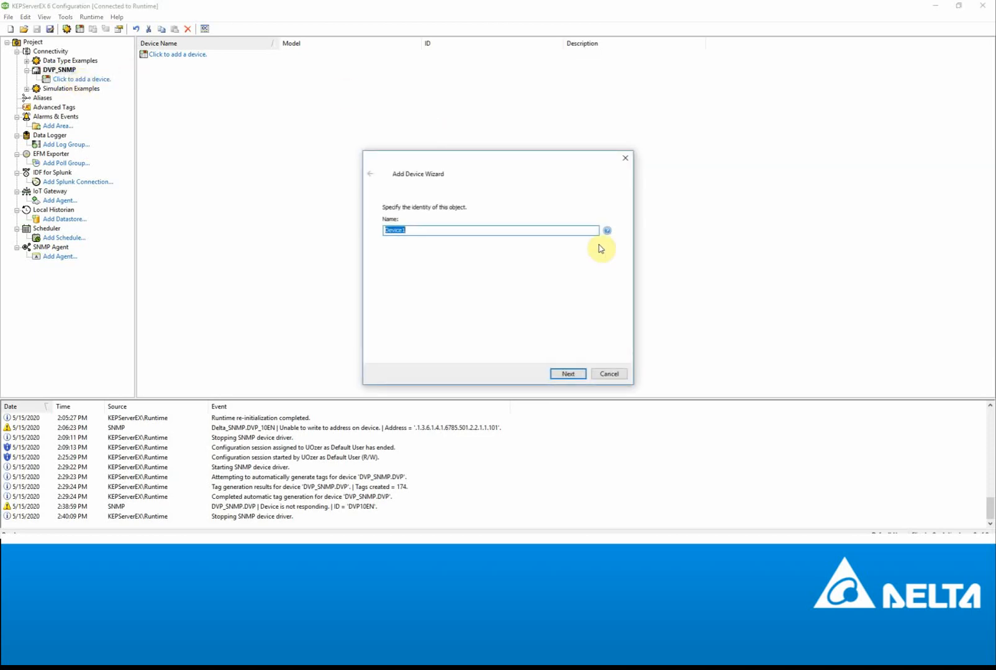
text(DVP10EN)
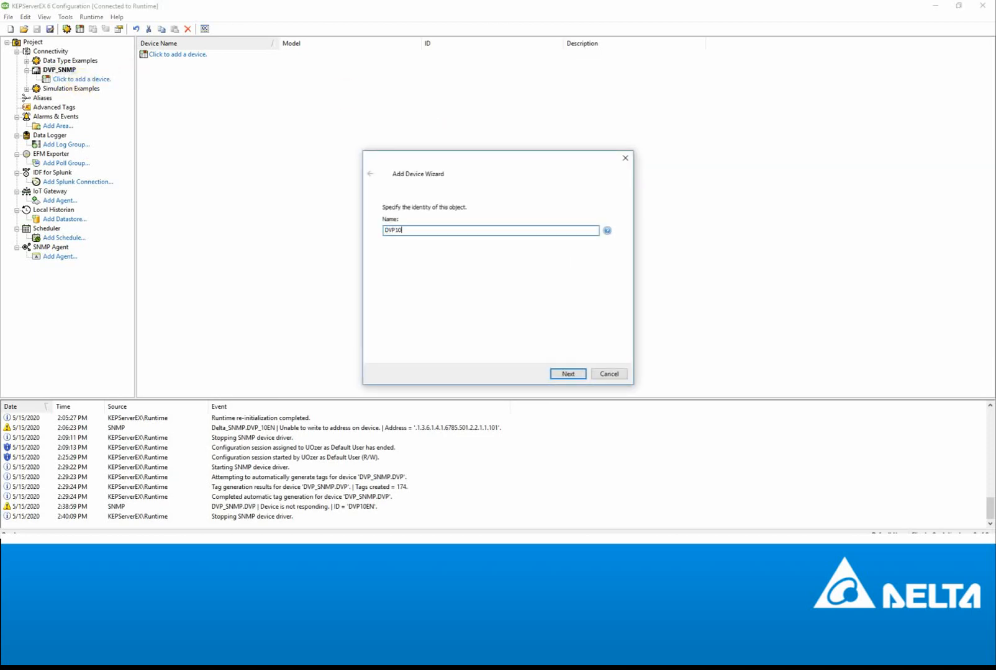
click(568, 374)
text(192.168.1.5)
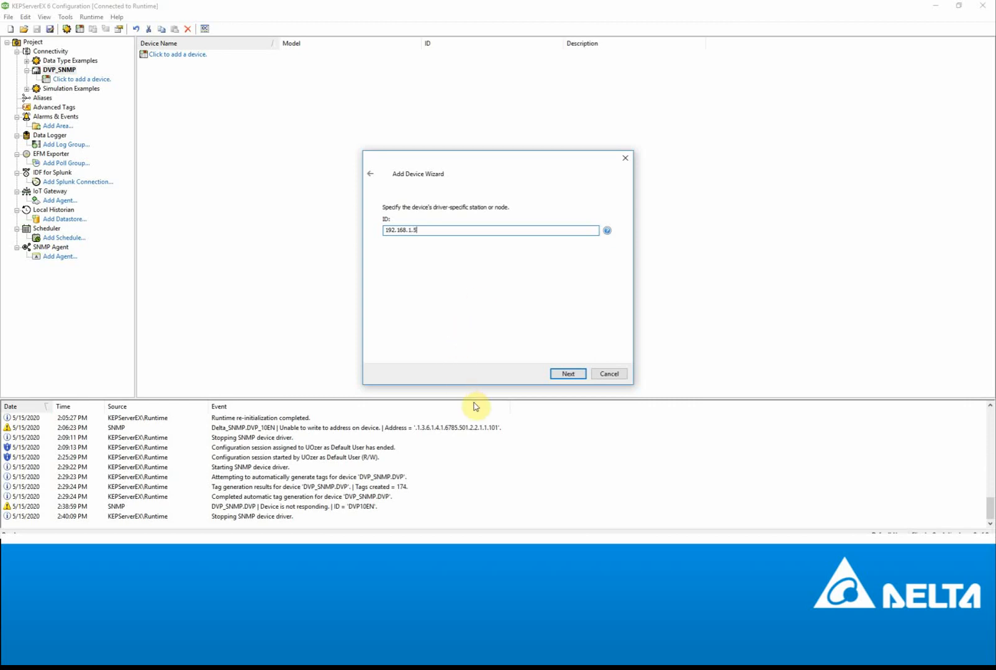
click(567, 373)
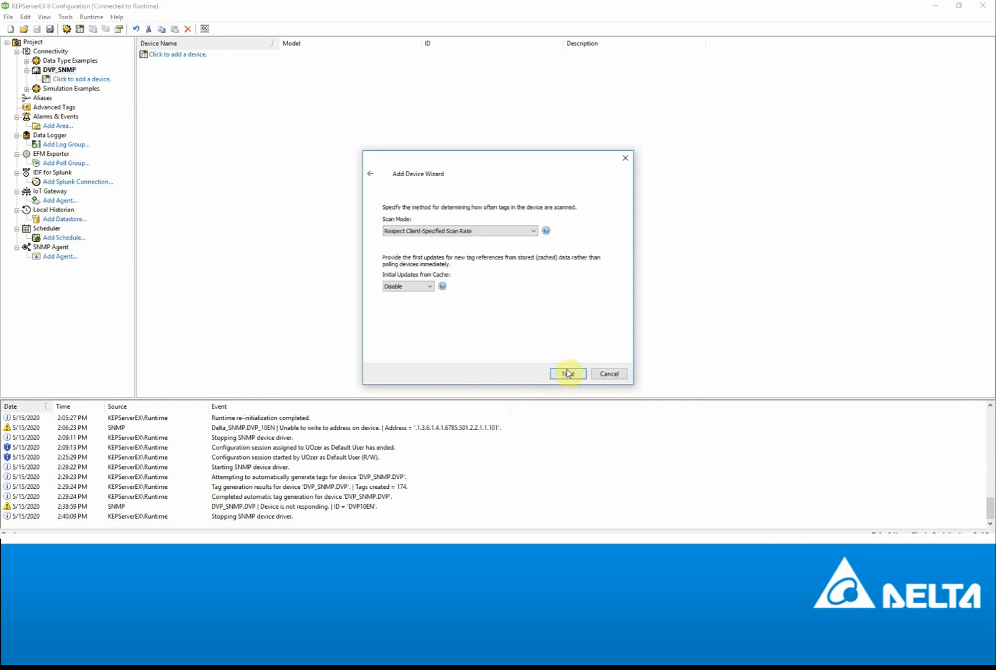
- Keep default scan, timeout and tag settings, SNMP Version 2c, and port 161/UDP
click(567, 373)
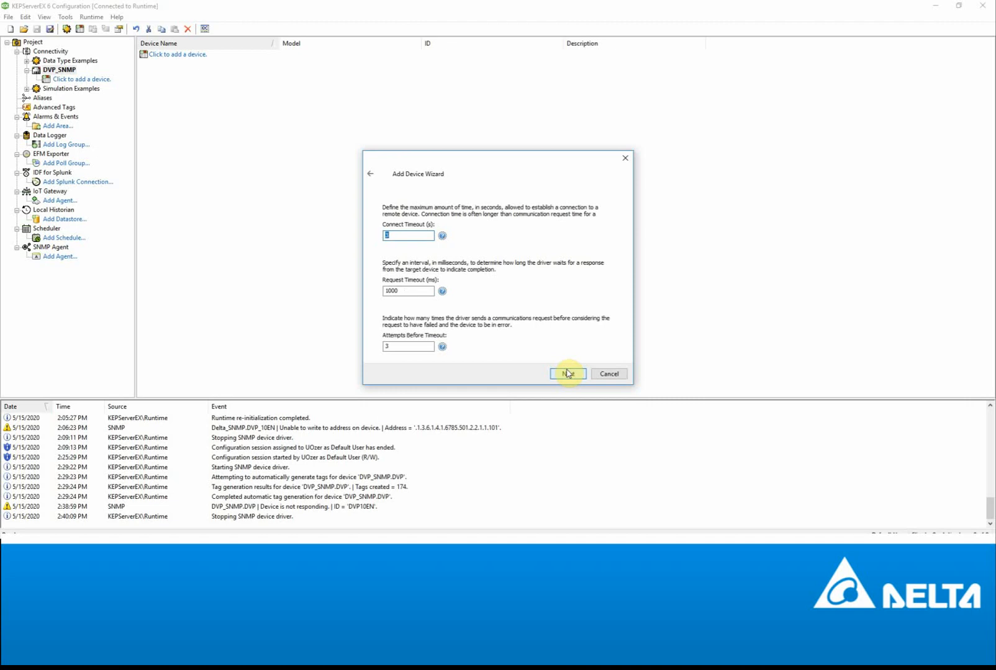
click(567, 374)
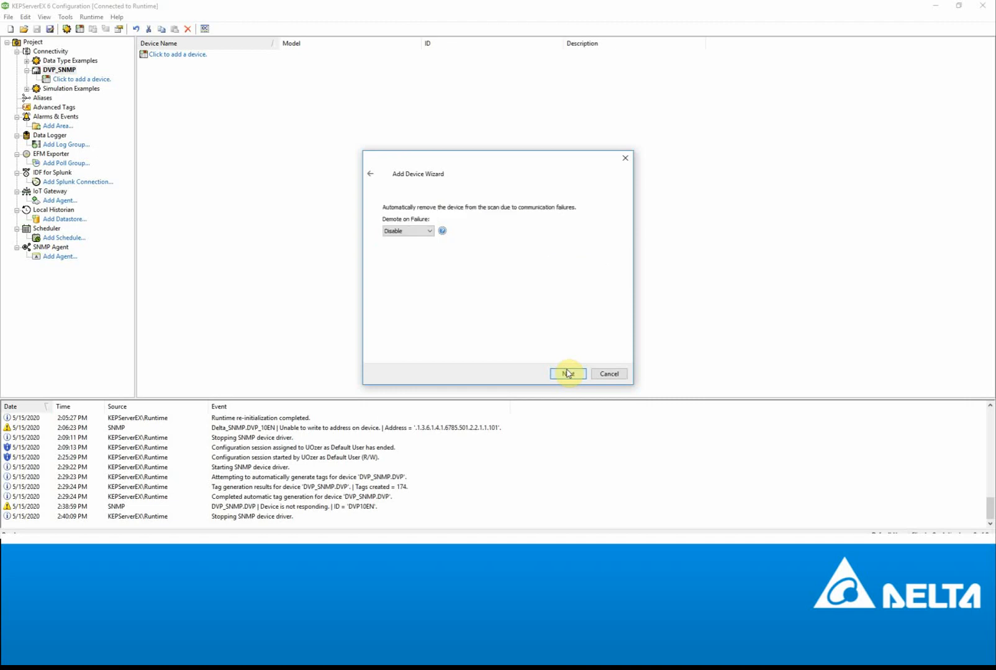
click(567, 373)
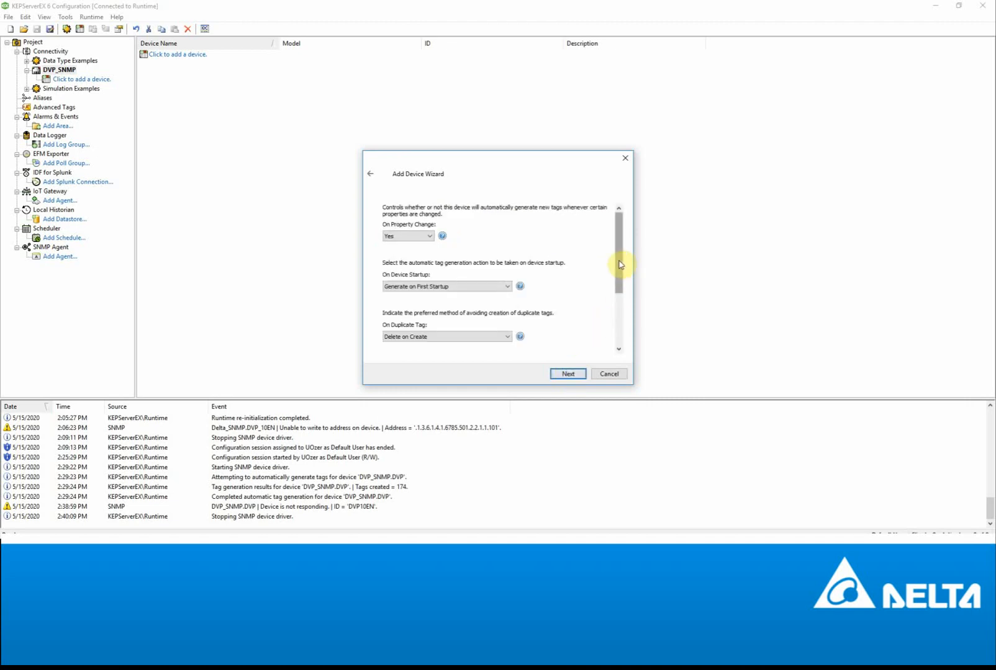
drag(620, 261, 622, 336)
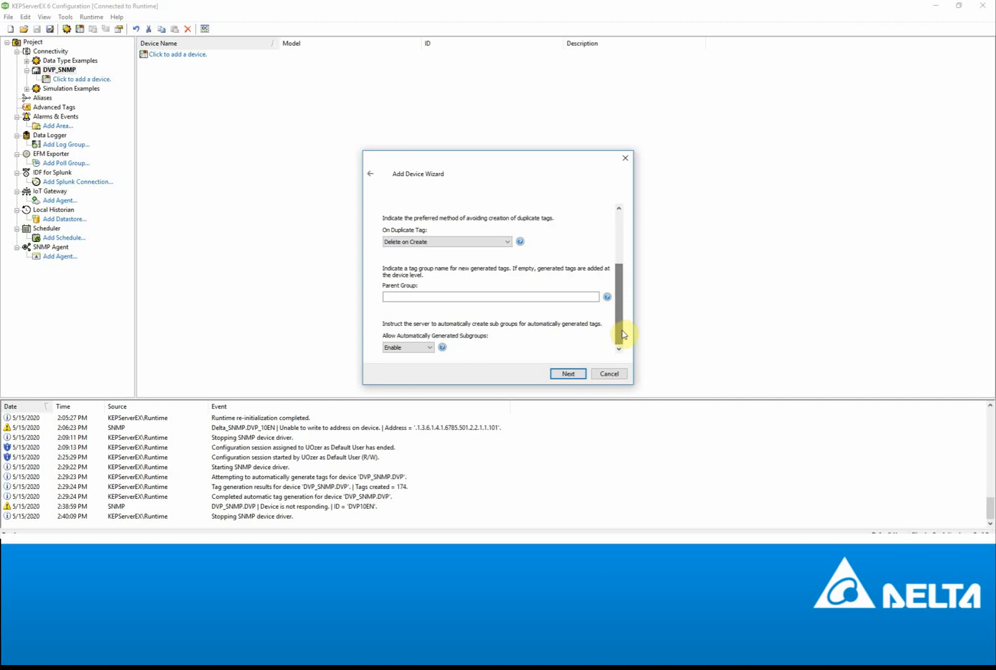
click(566, 376)
click(424, 231)
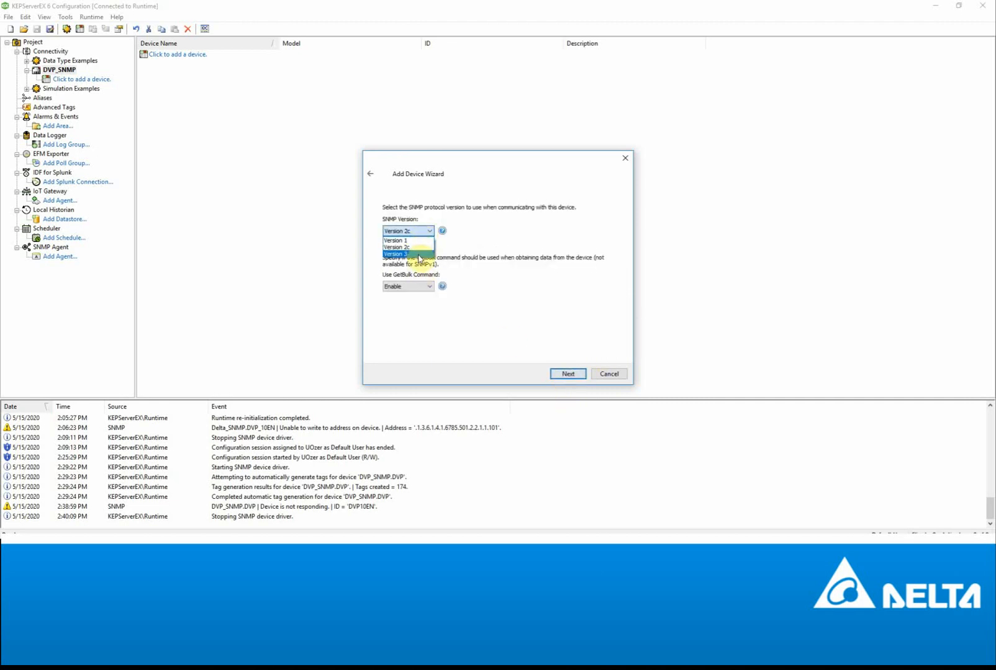
click(418, 247)
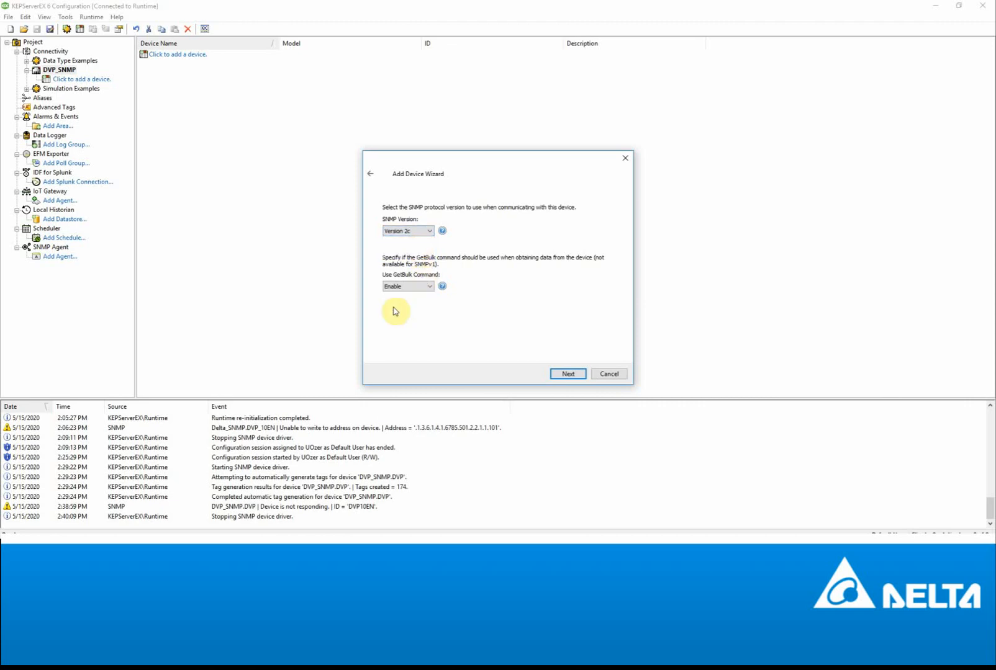
click(567, 374)
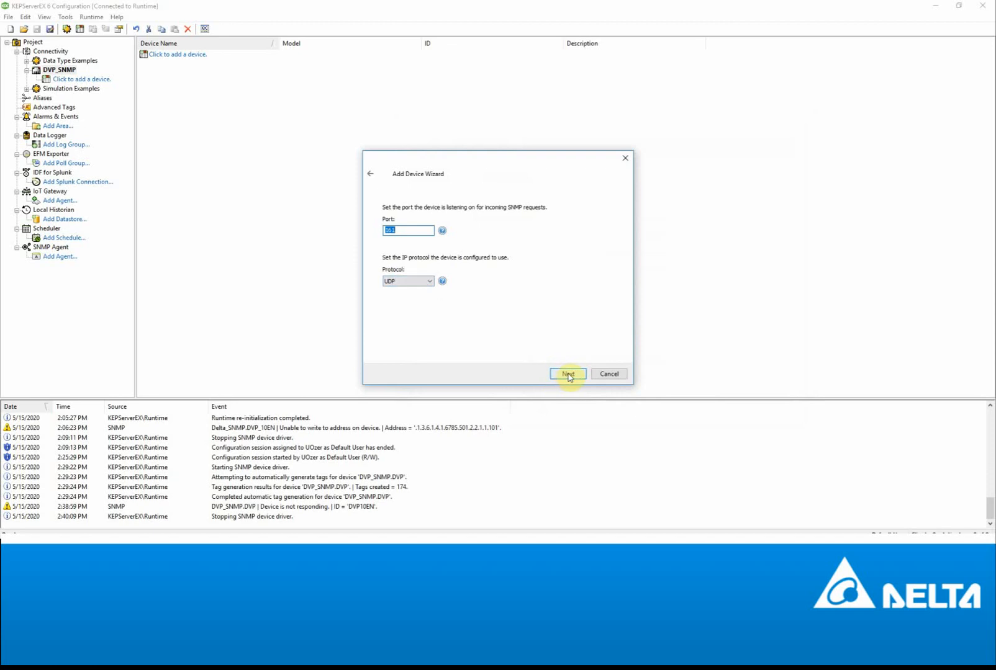
click(567, 374)
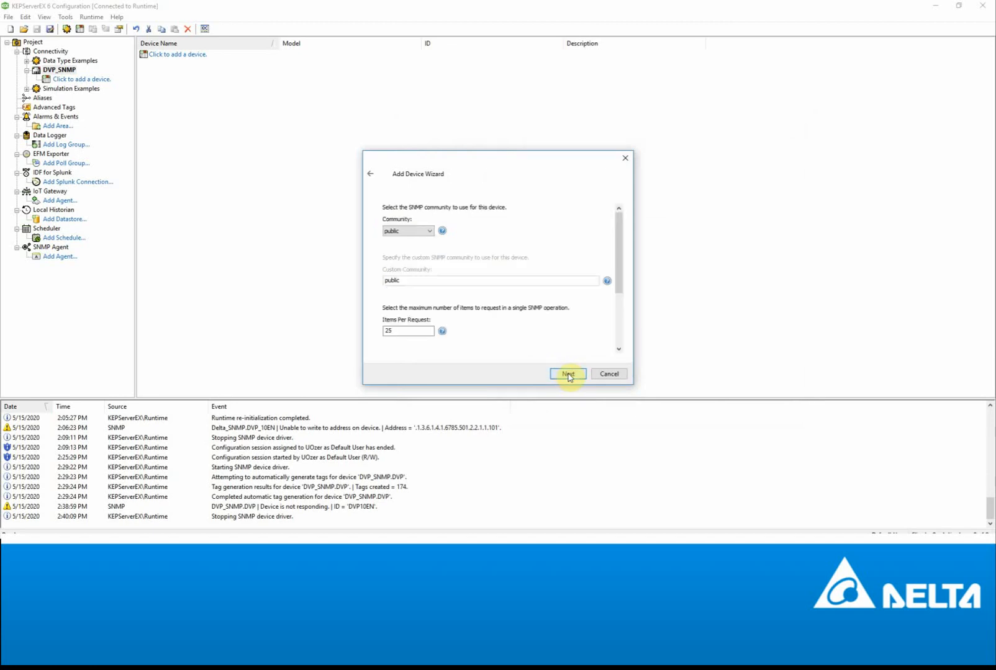
- Set a custom community string DVP_SET, matching the strings configured in DCISoft
click(419, 231)
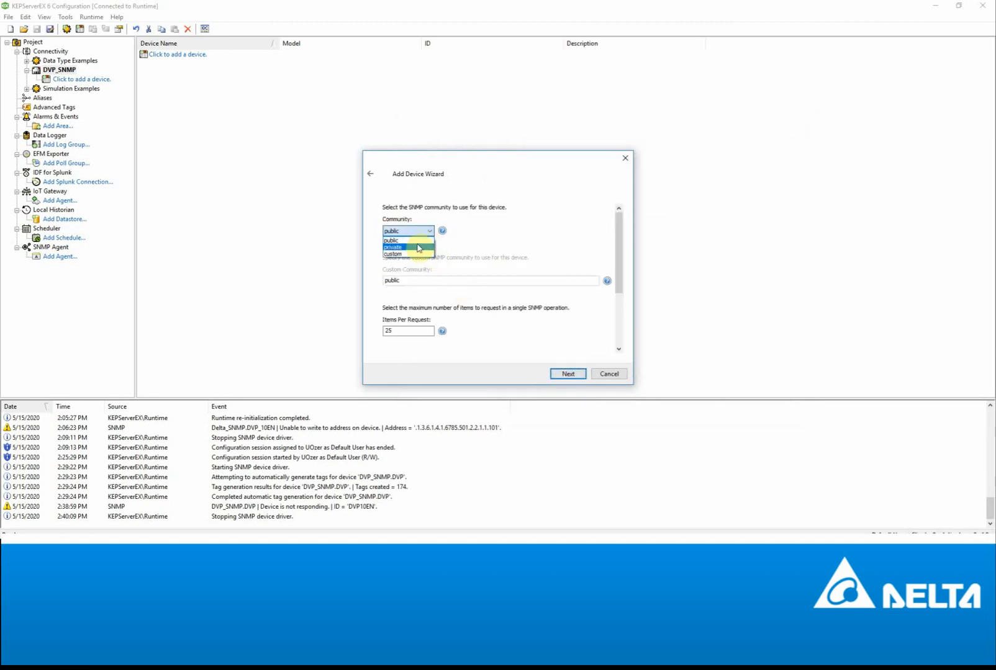
click(413, 254)
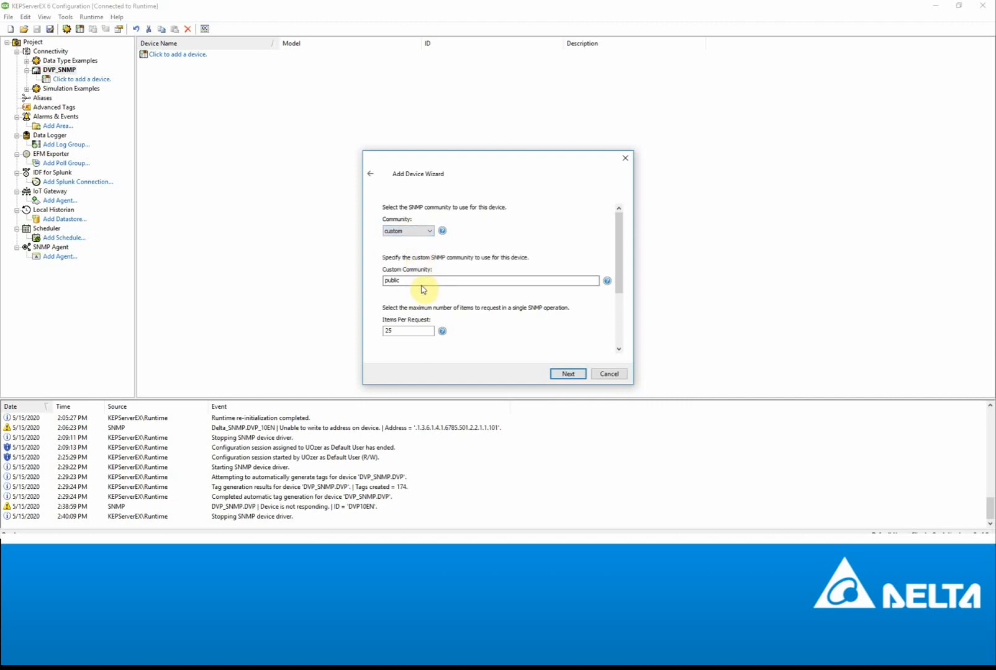
drag(418, 282, 397, 279)
text(DVP_GET)
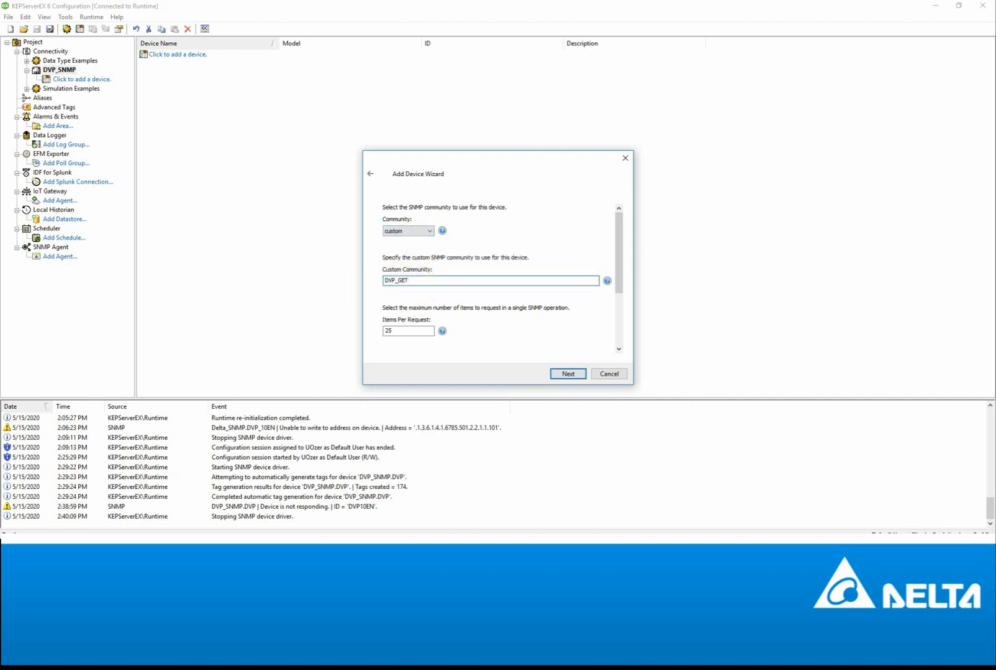
mouse_move(282, 541)
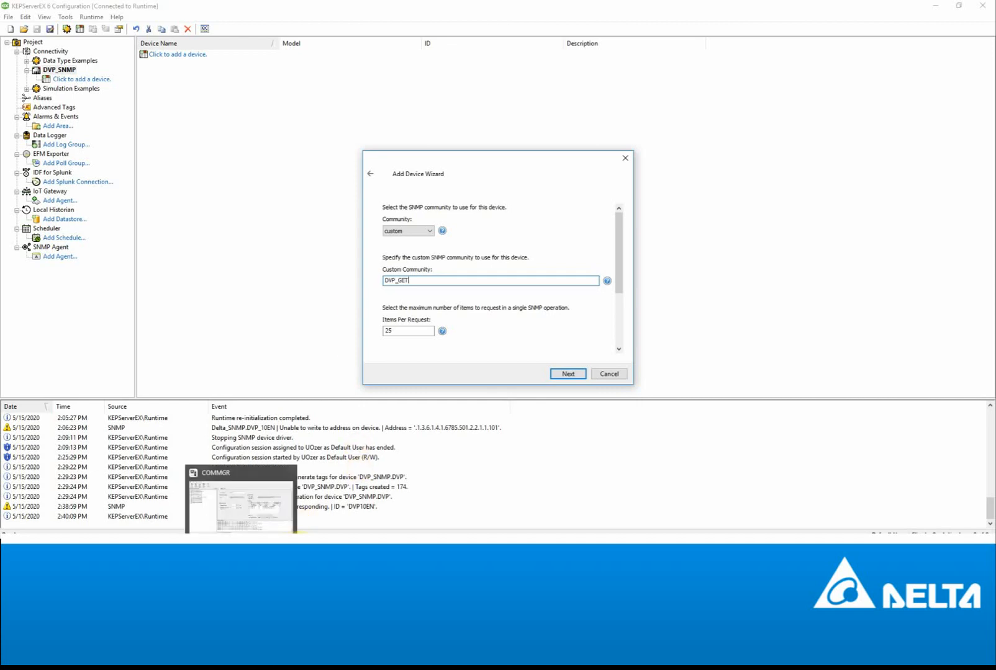
click(321, 547)
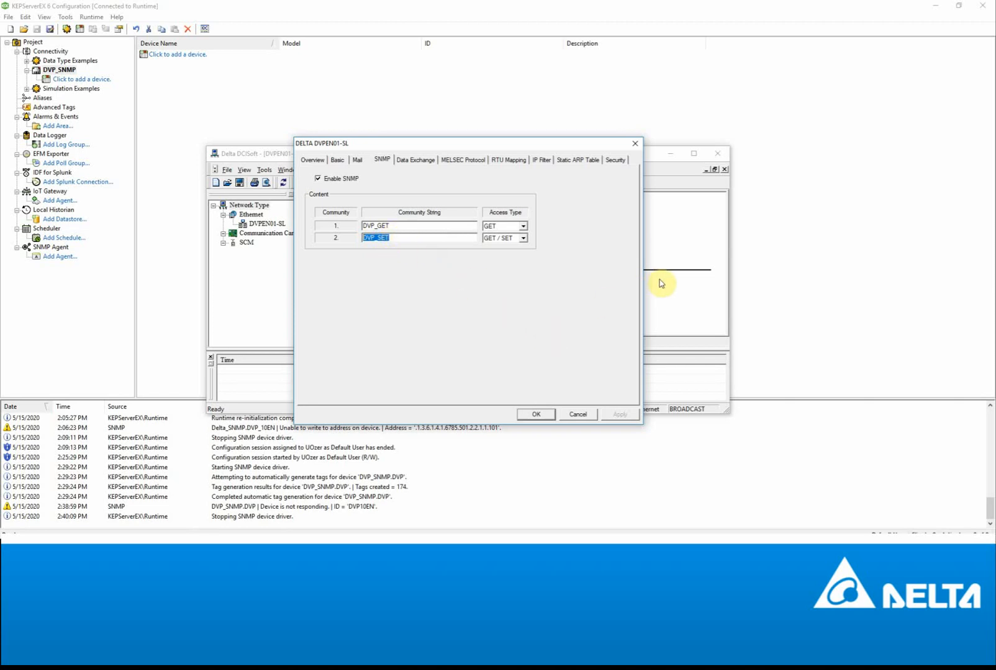
click(611, 89)
drag(441, 281, 362, 283)
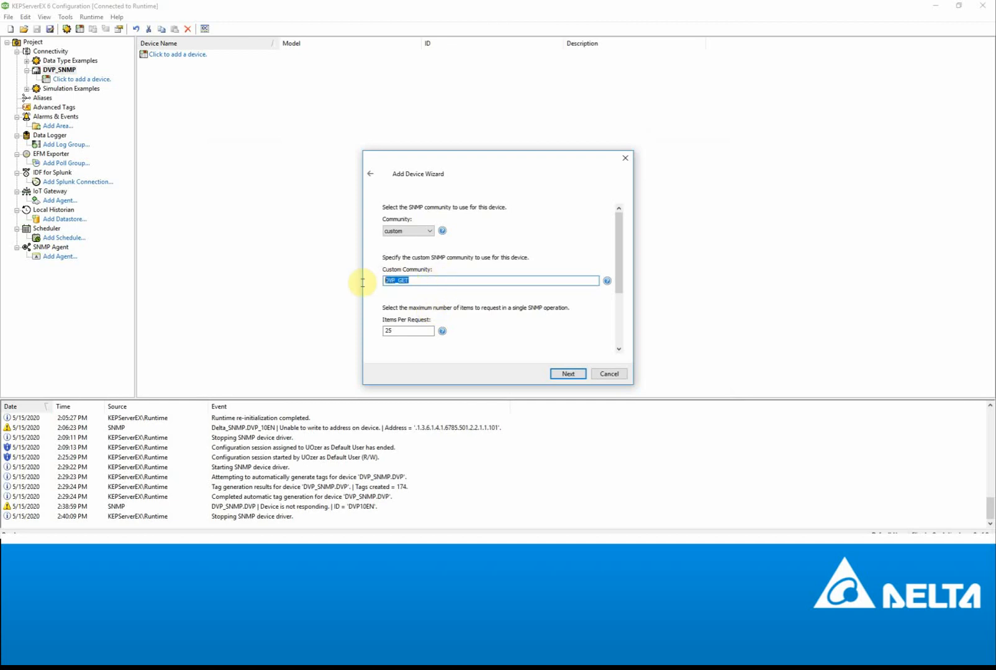
text(DVP_SET)
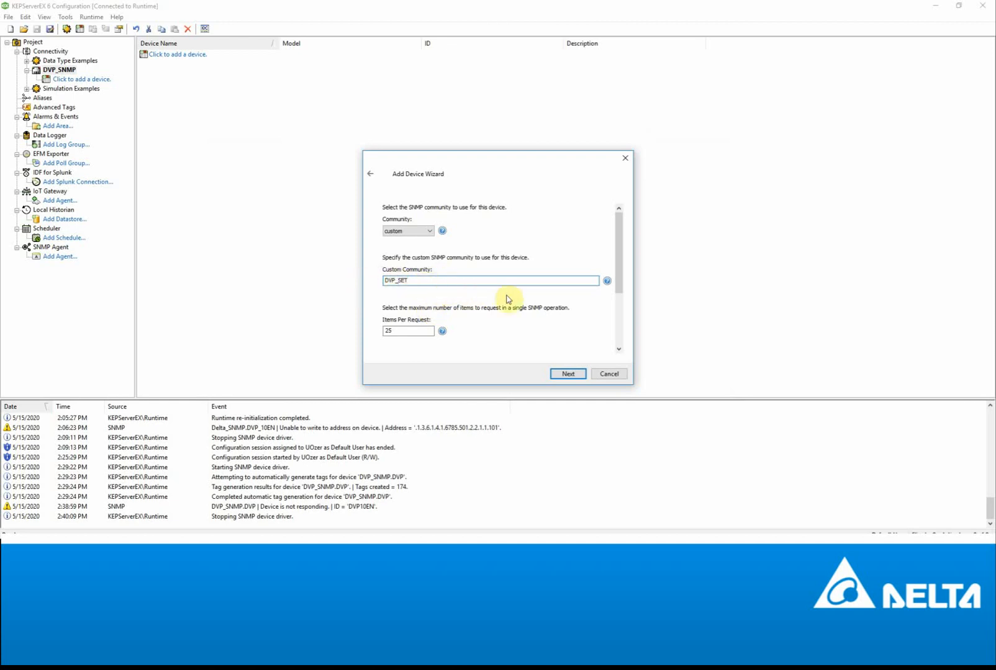
drag(619, 279, 625, 331)
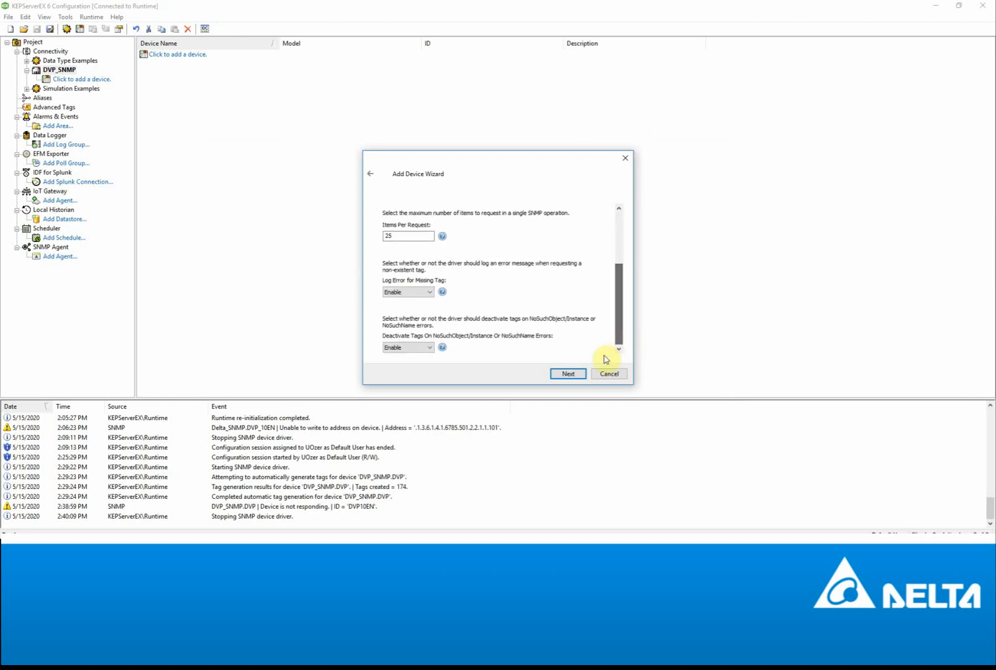
- Advance to the MIB module settings and browse for additional MIB files
click(567, 374)
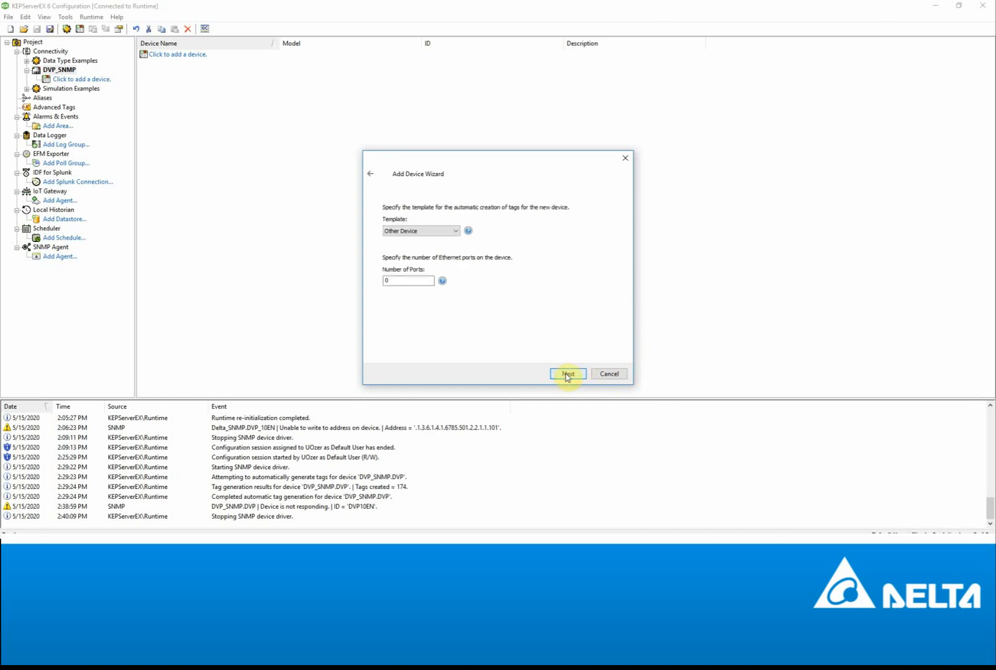
click(567, 375)
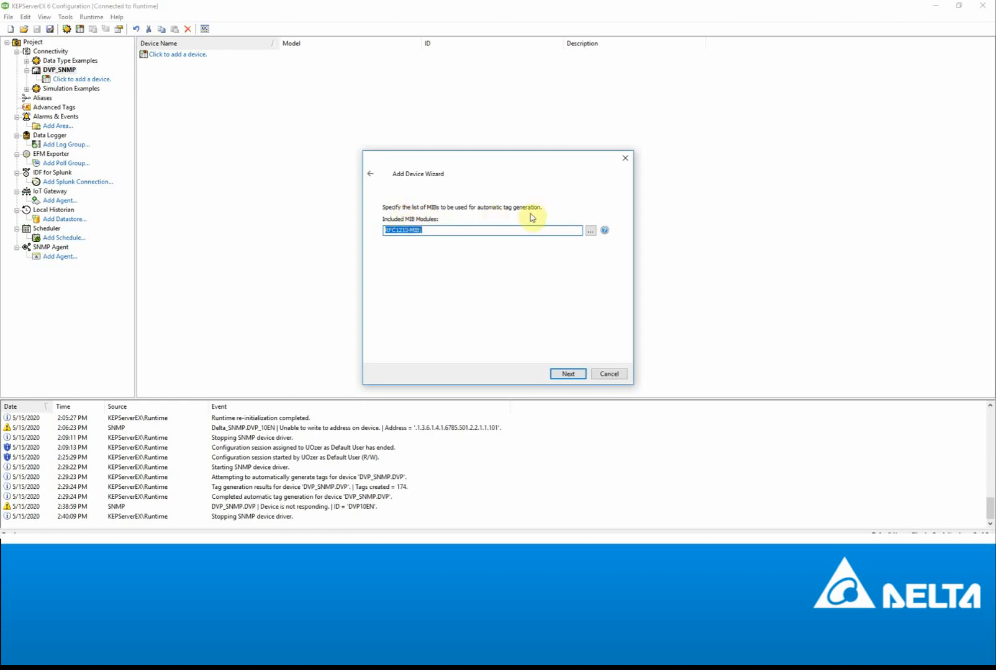
click(590, 231)
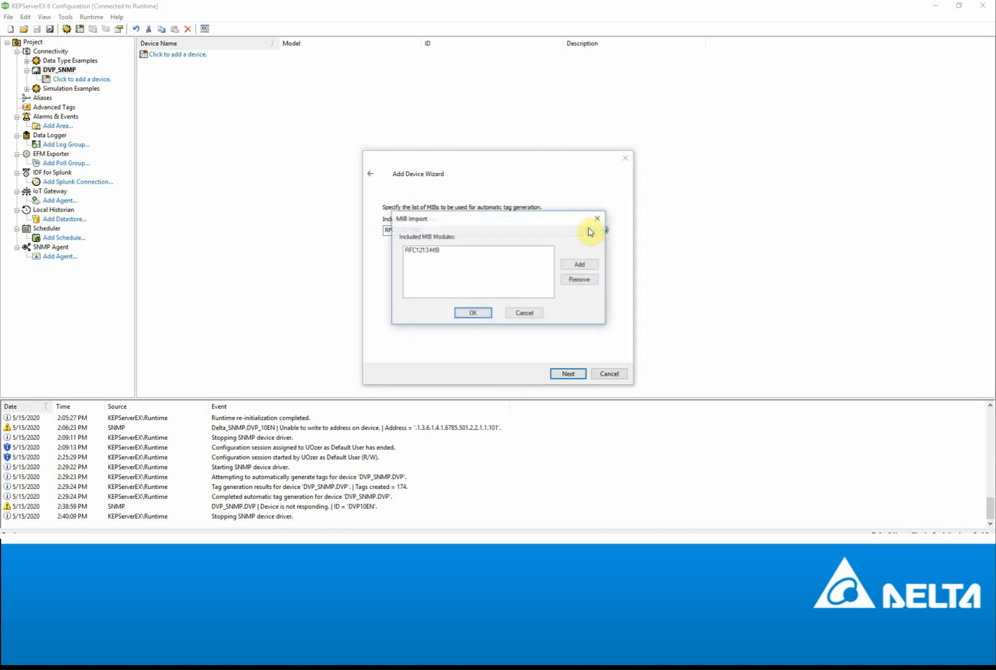
click(575, 266)
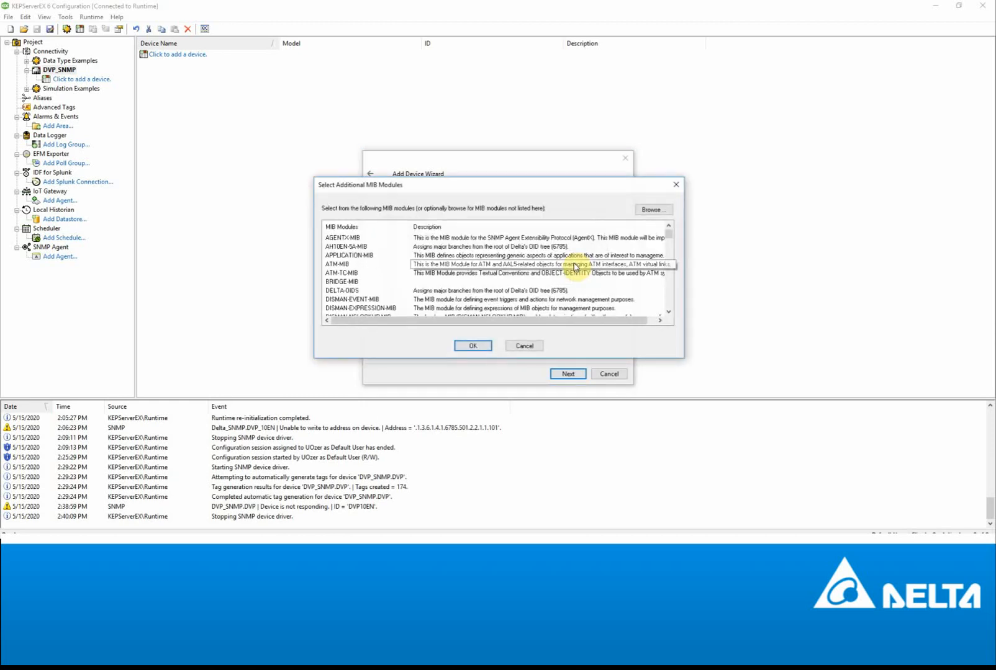
click(649, 210)
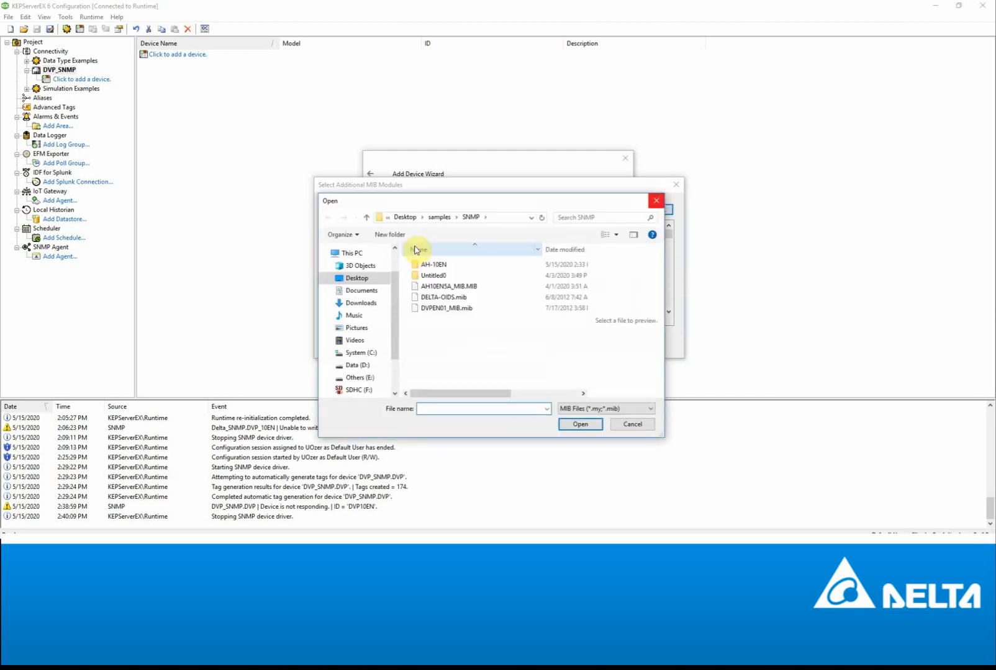
- Load DVPEN01_MIB, DELTA-OIDS and AH10EN5A_MIB files, confirming overwrites, for four included modules
click(447, 311)
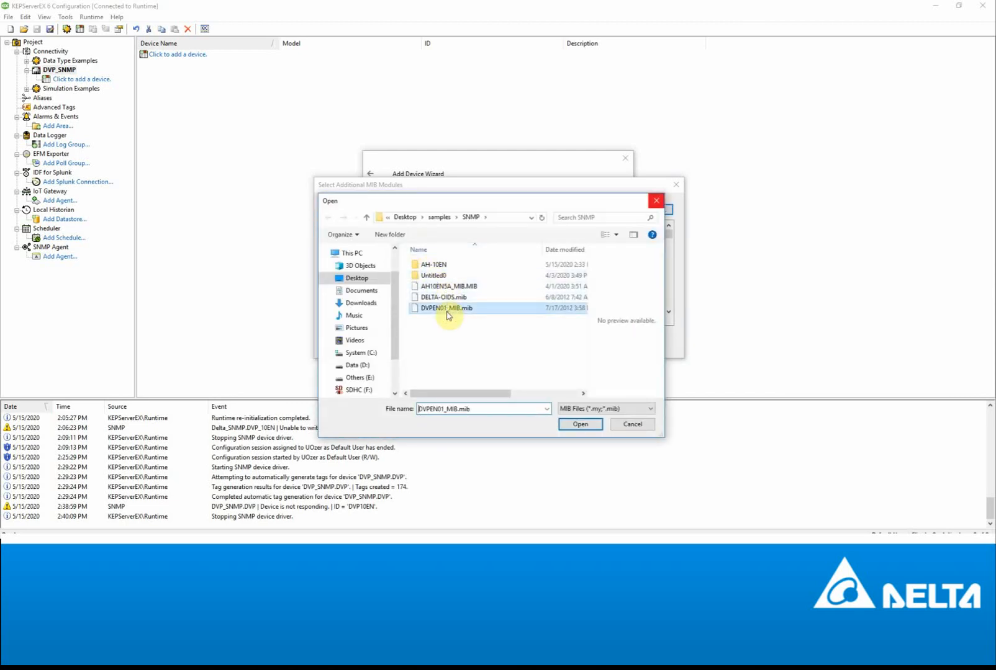
ctrl+click(445, 298)
ctrl+click(445, 287)
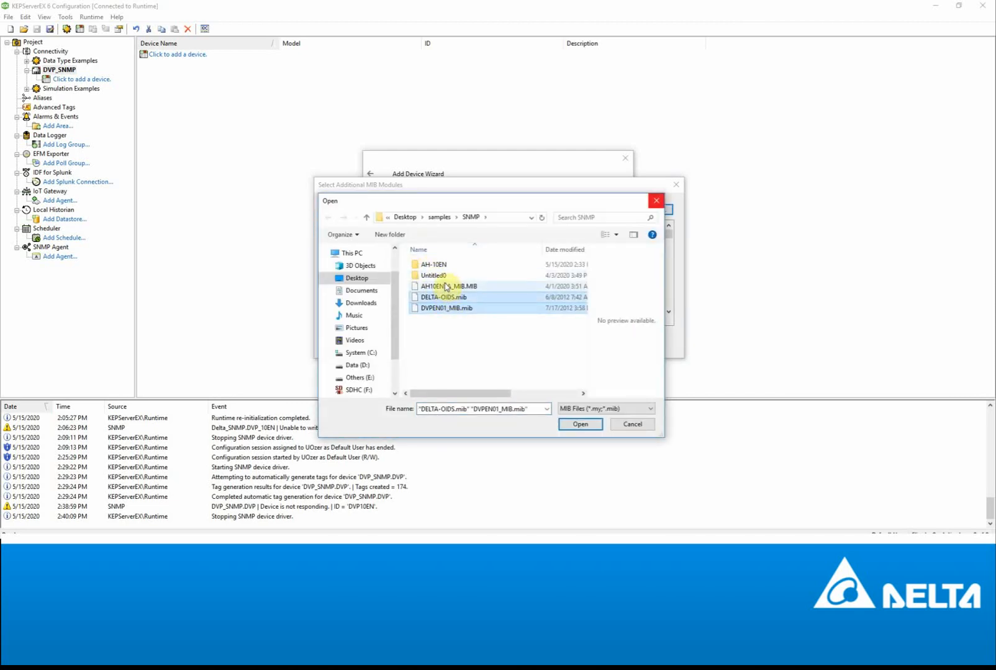
click(577, 425)
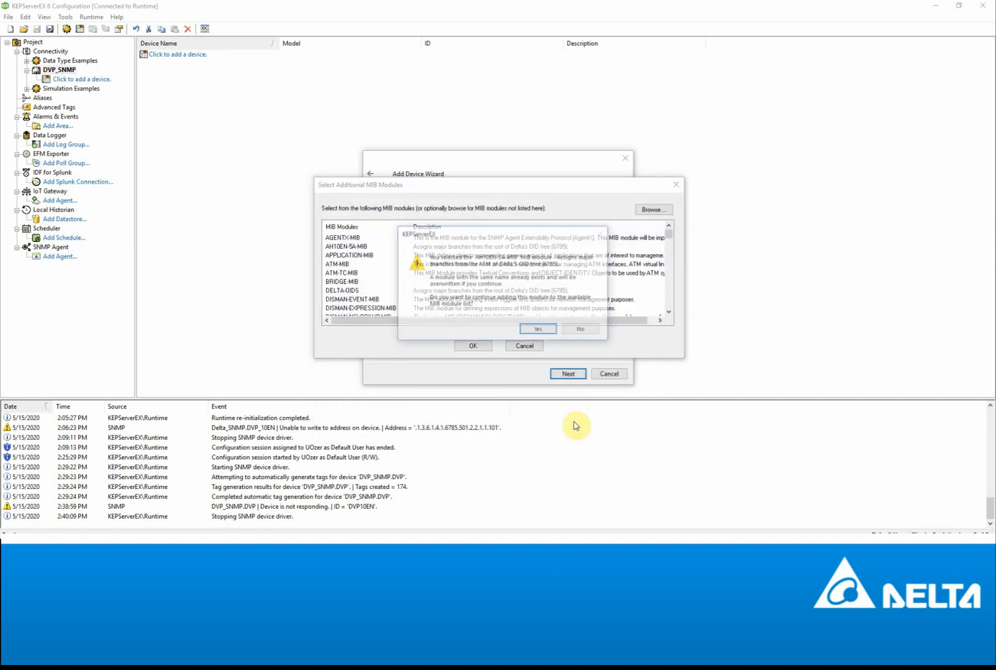
click(530, 330)
click(538, 330)
click(539, 330)
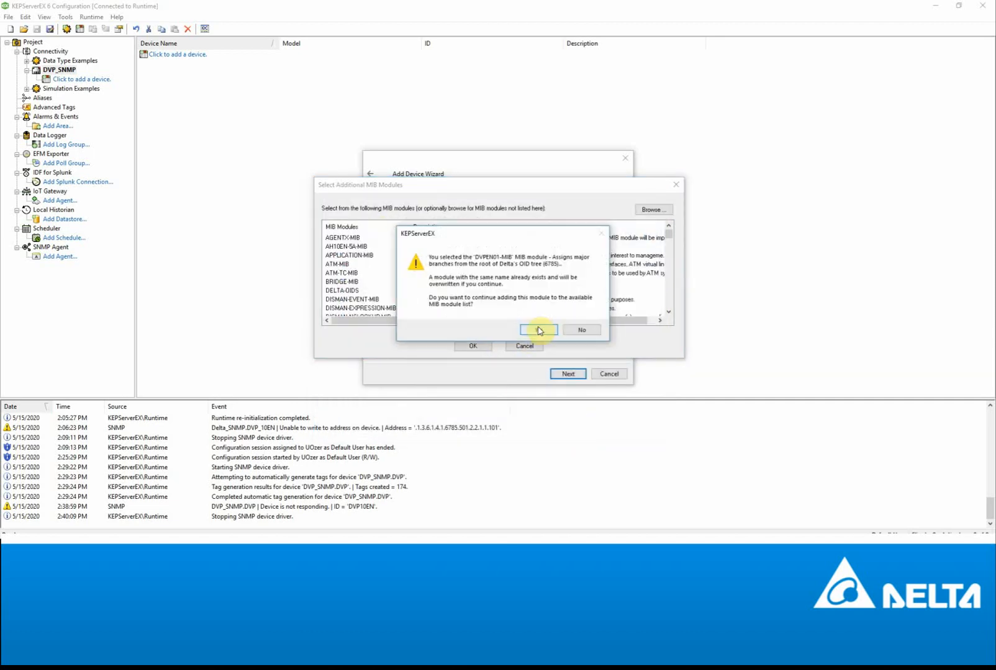
click(539, 329)
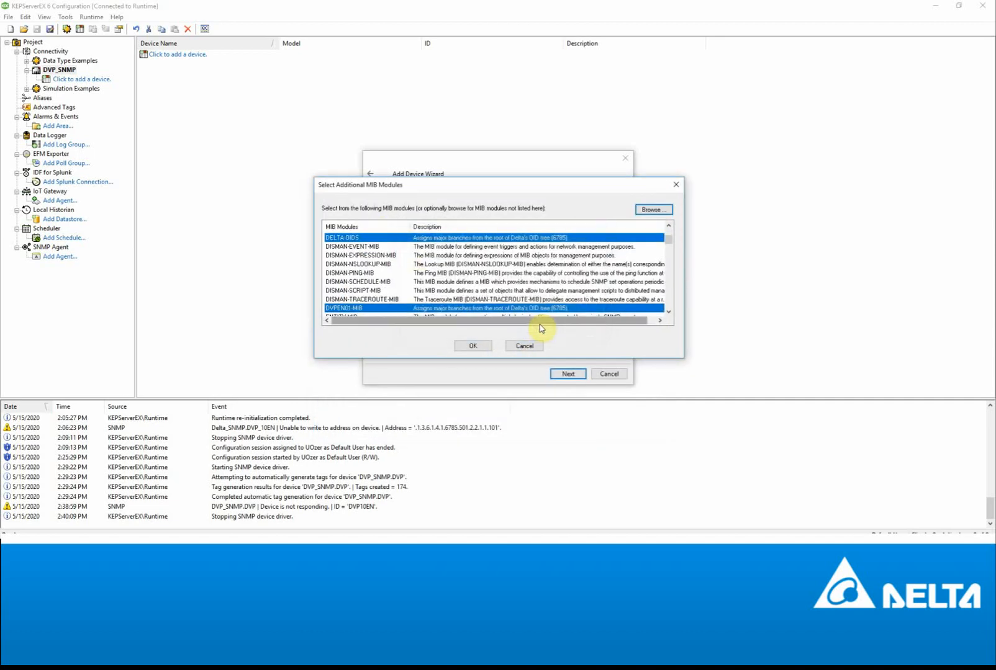
click(473, 347)
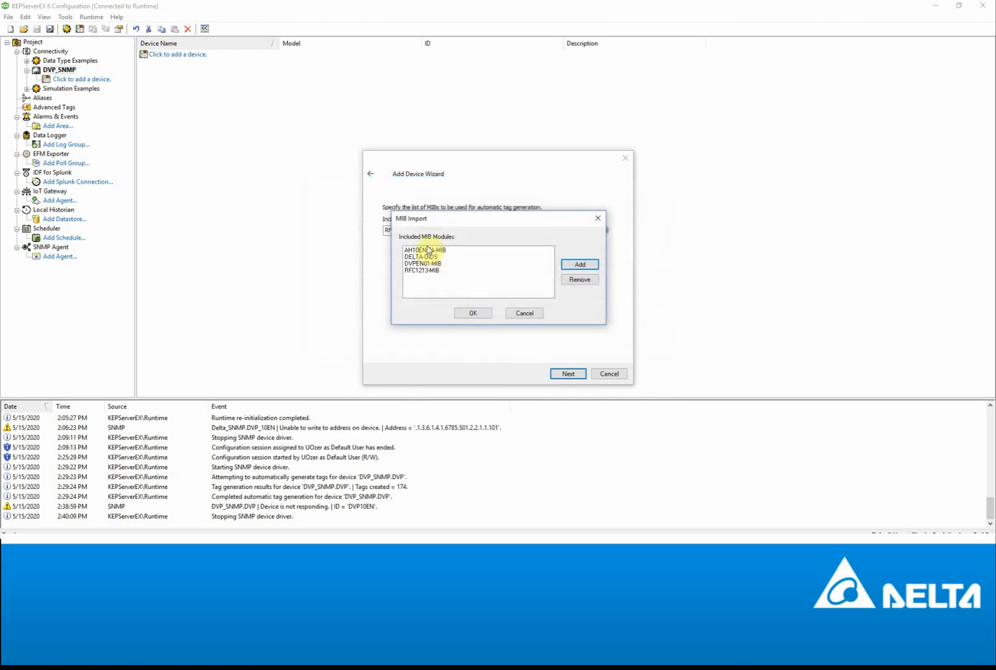
click(474, 313)
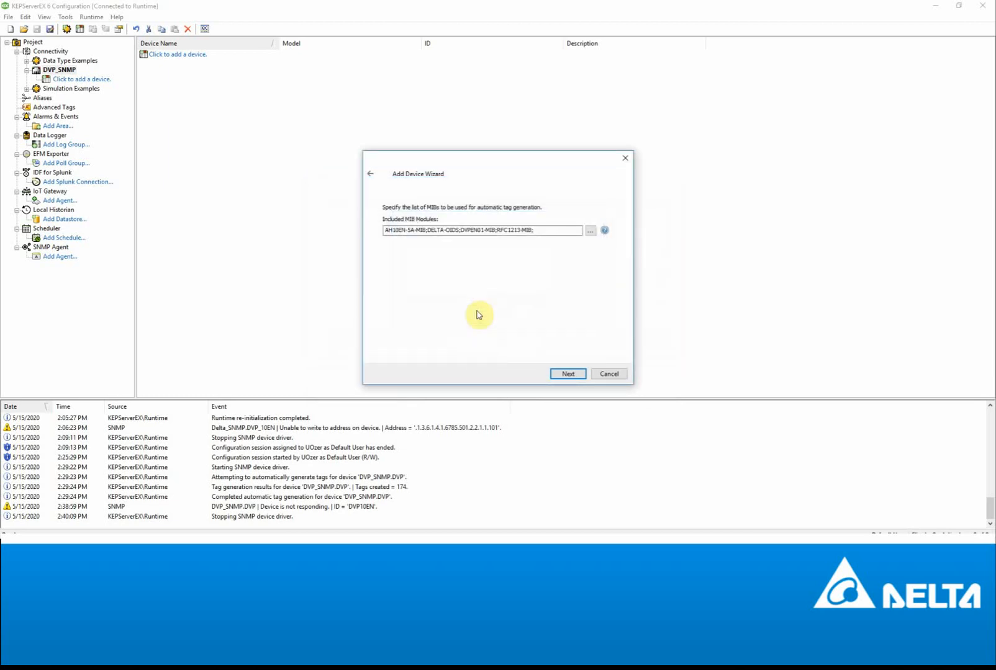
click(566, 373)
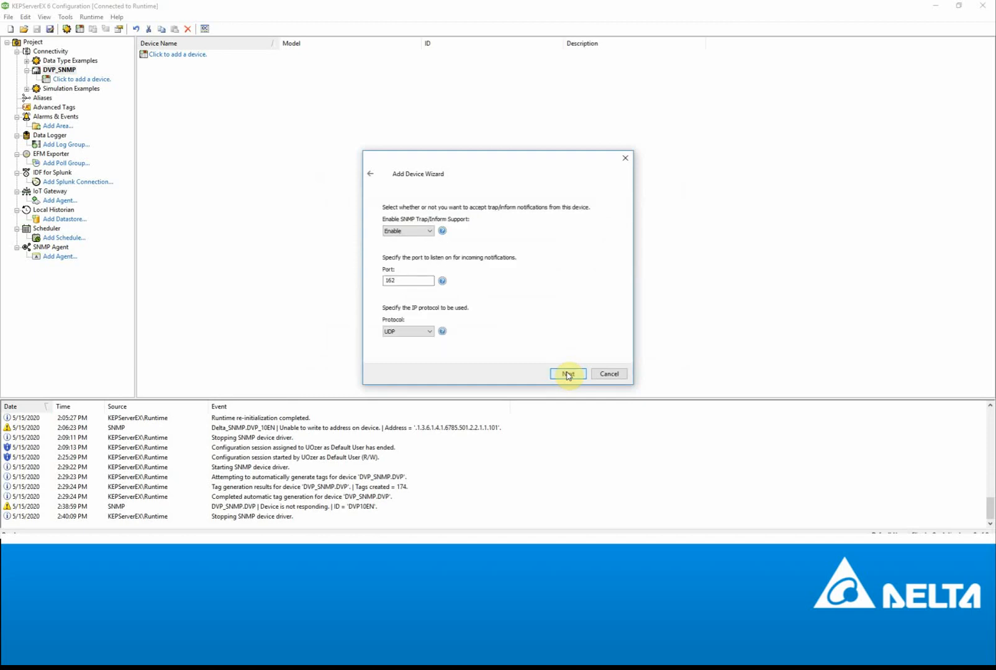
- Disable SNMP trap/inform support and finish creating the DVP10EN device
click(418, 240)
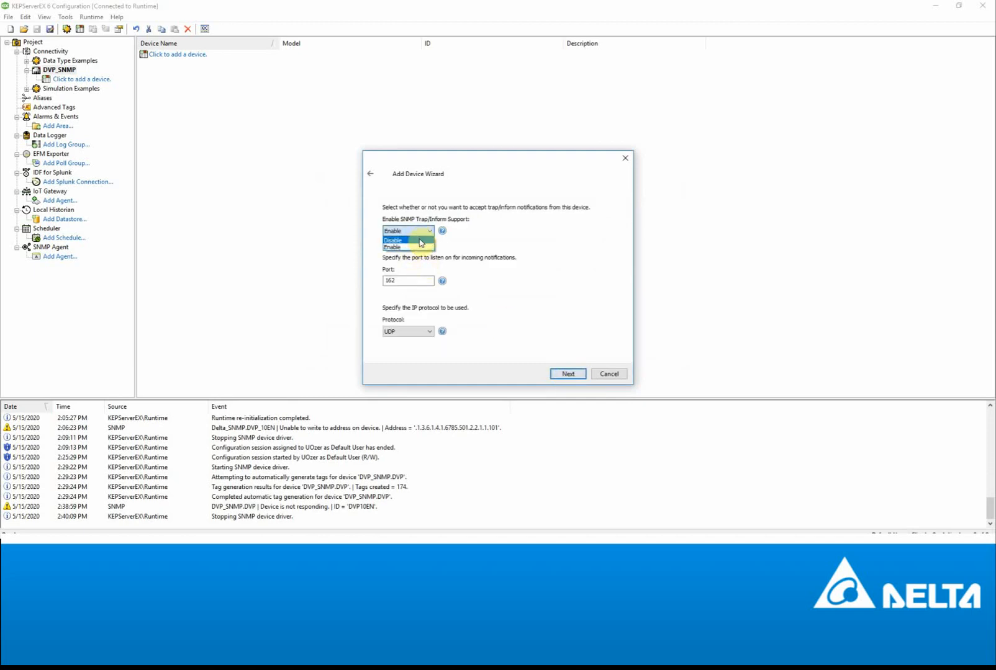
click(416, 247)
click(567, 375)
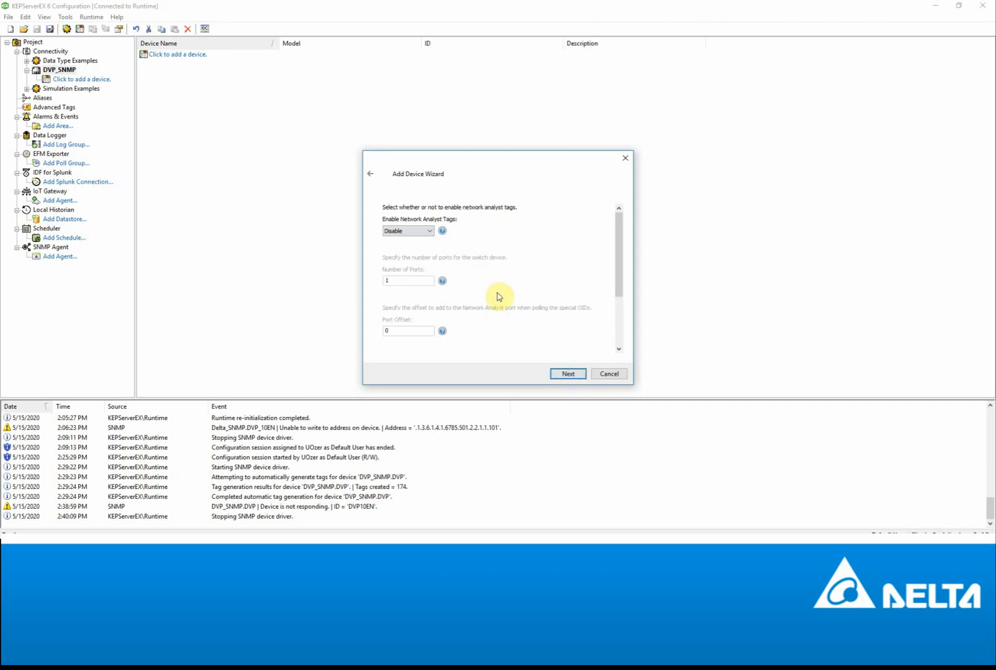
click(567, 375)
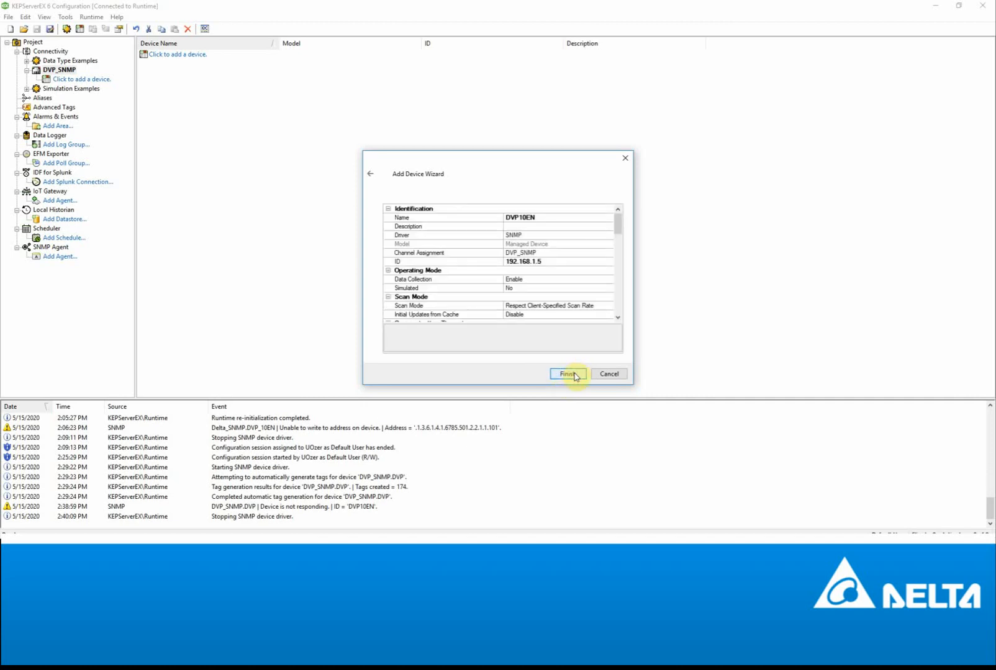
drag(618, 218, 622, 326)
click(571, 374)
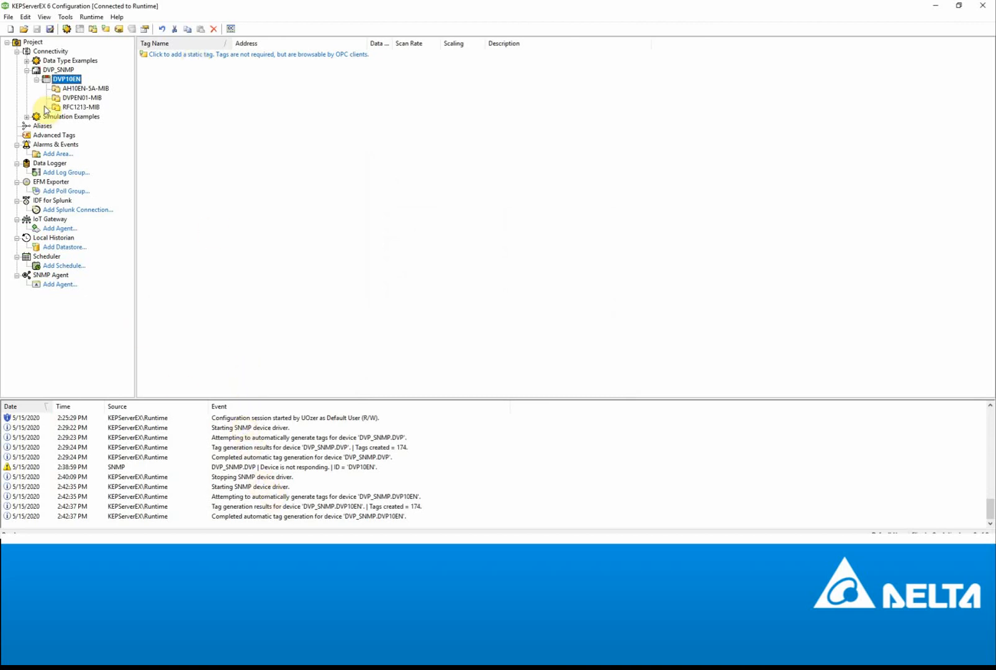
- Browse the AH10EN-5A-MIB and DVPEN01-MIB tag groups, select devD, and bring up the SNMP folder
click(85, 88)
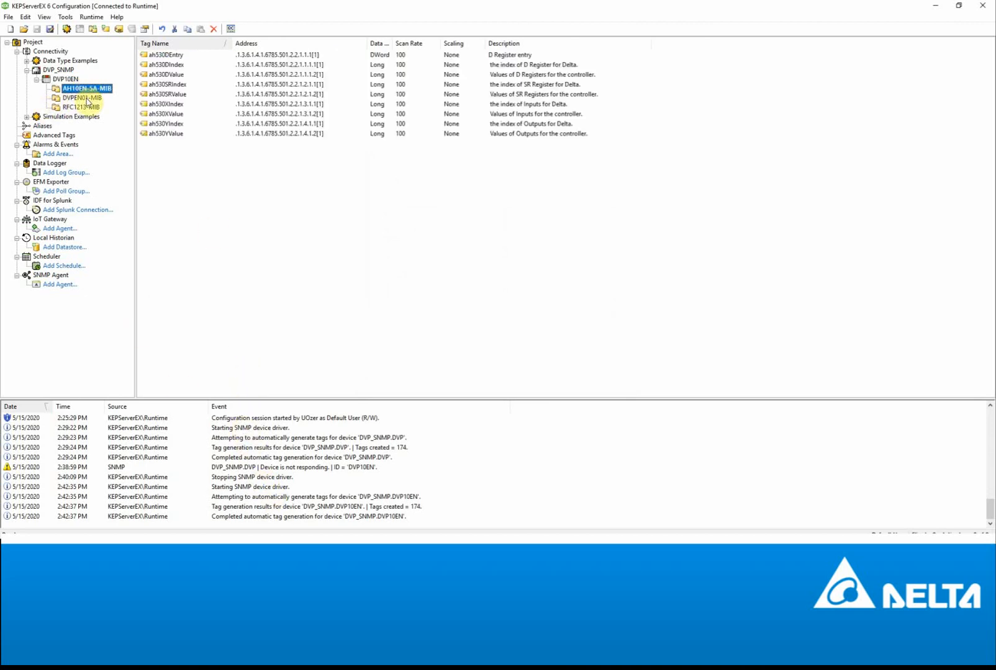
click(87, 98)
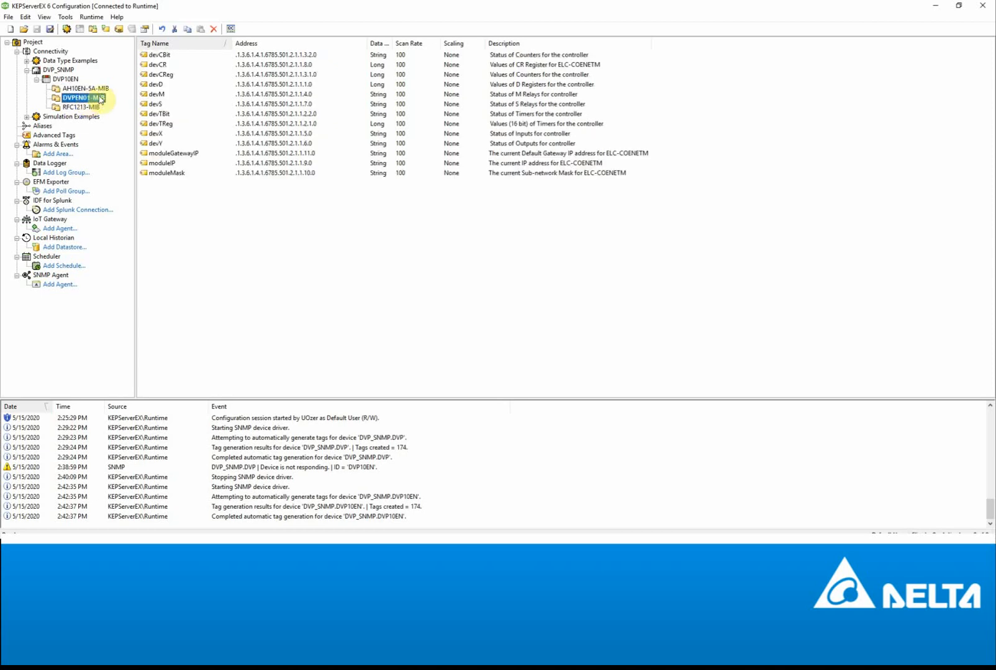
click(156, 87)
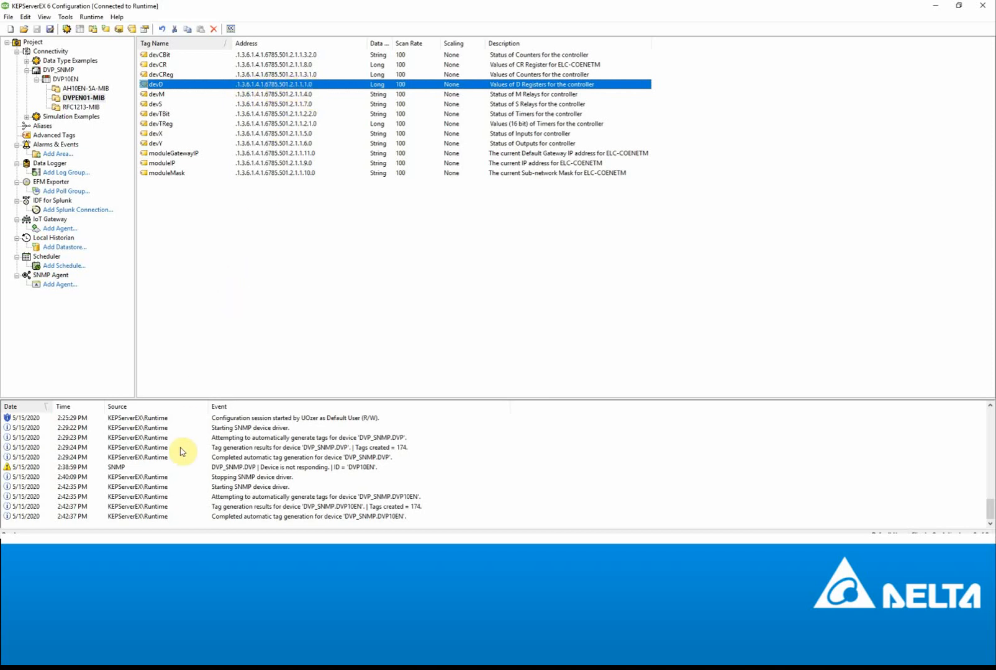
click(155, 547)
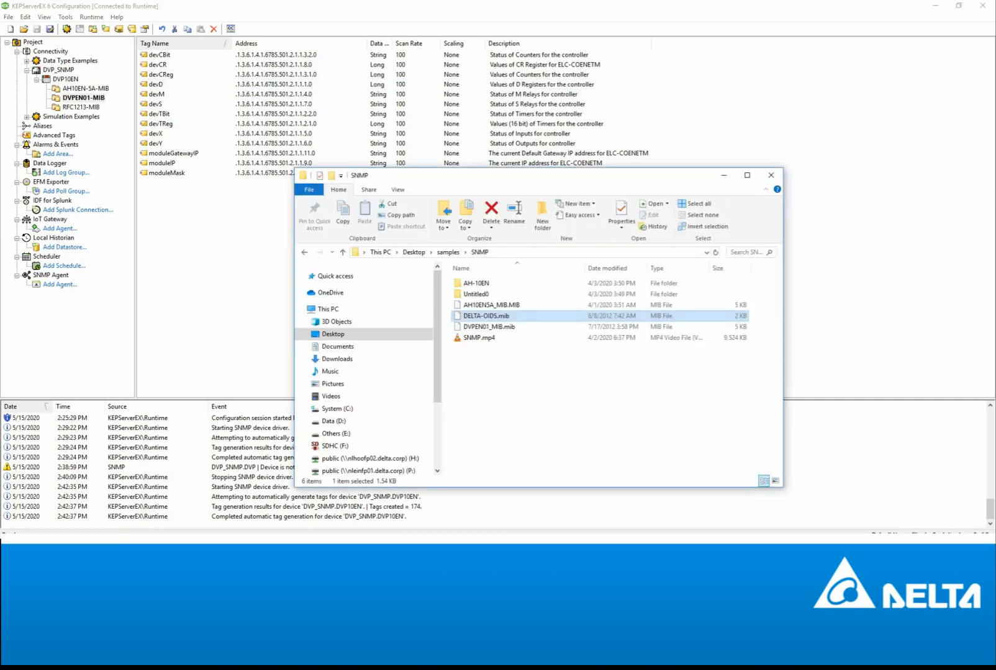
- Open DVPEN01_MIB.mib in Notepad++ and highlight the dvpen01MIB OID path on line 29
right_click(478, 328)
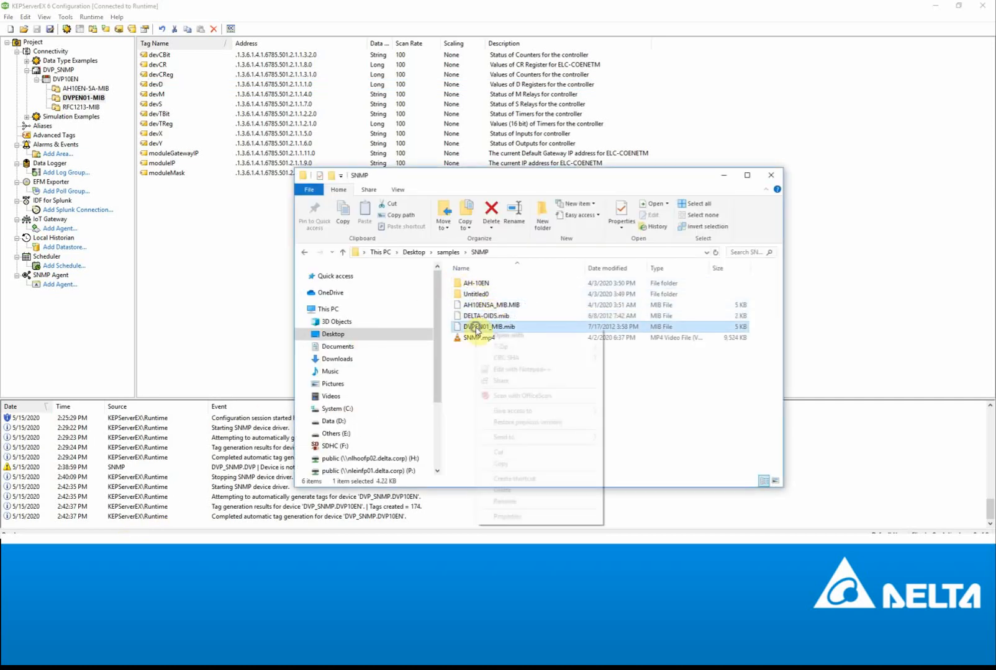
click(523, 370)
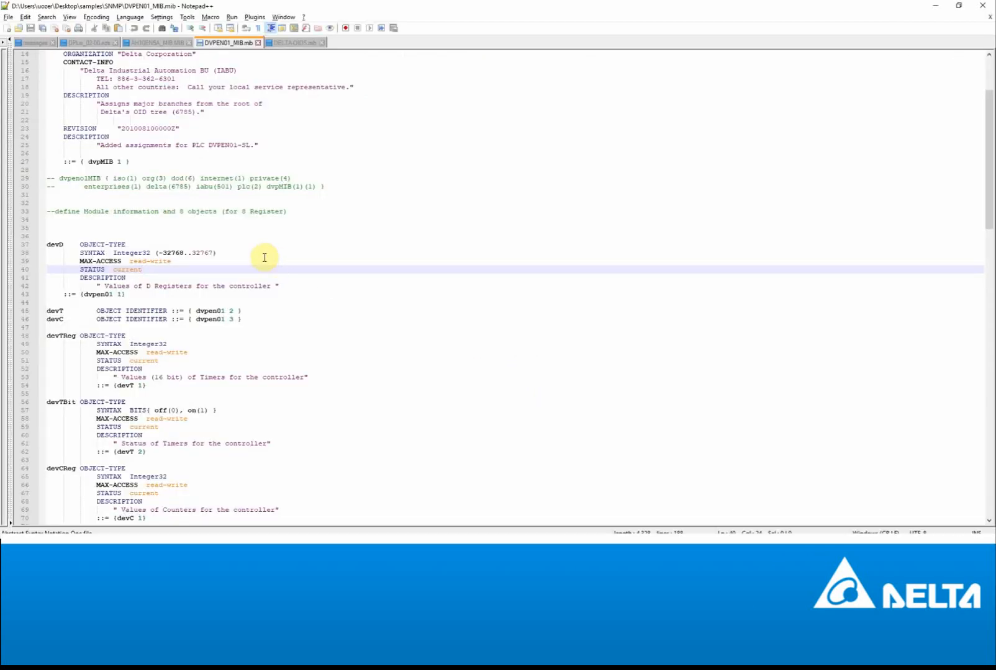
click(58, 179)
drag(58, 179, 190, 182)
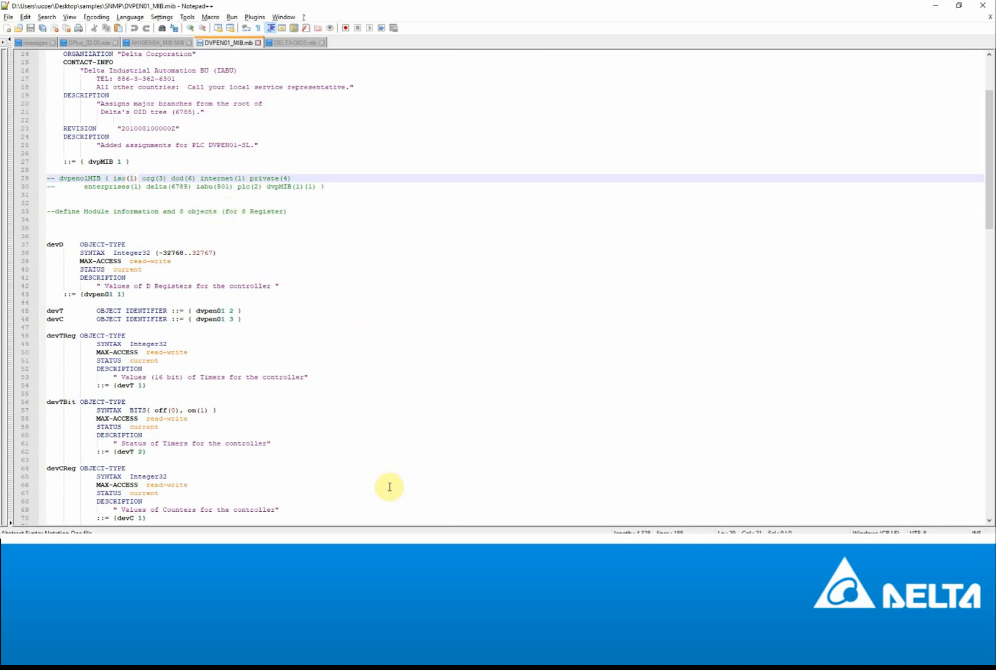
- Compare against the OID tree diagram, then highlight devD and its Integer32 type
click(401, 546)
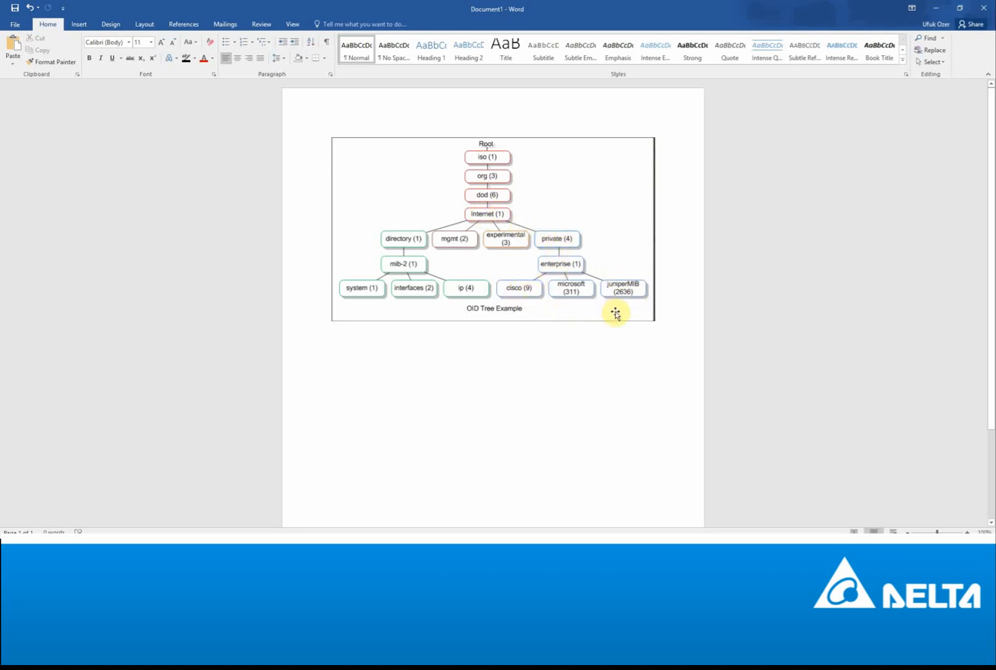
click(936, 9)
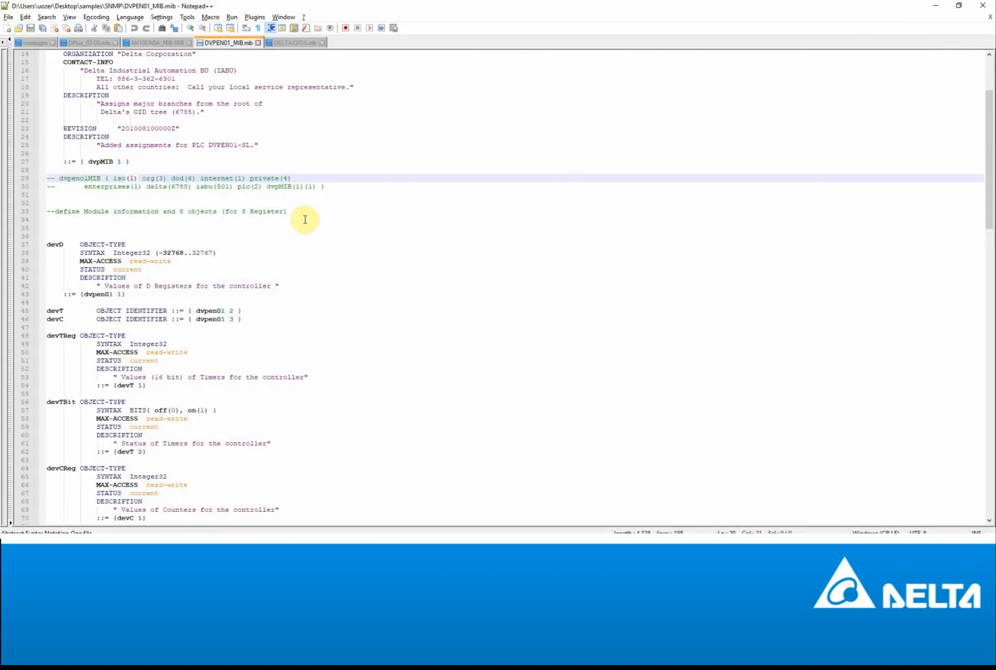
click(180, 186)
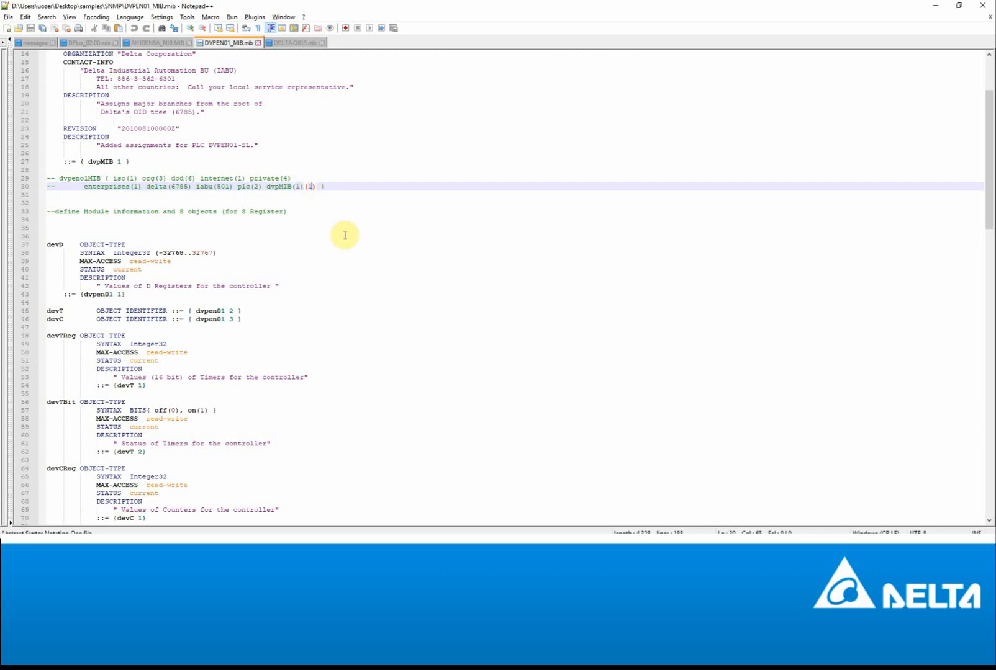
double_click(49, 245)
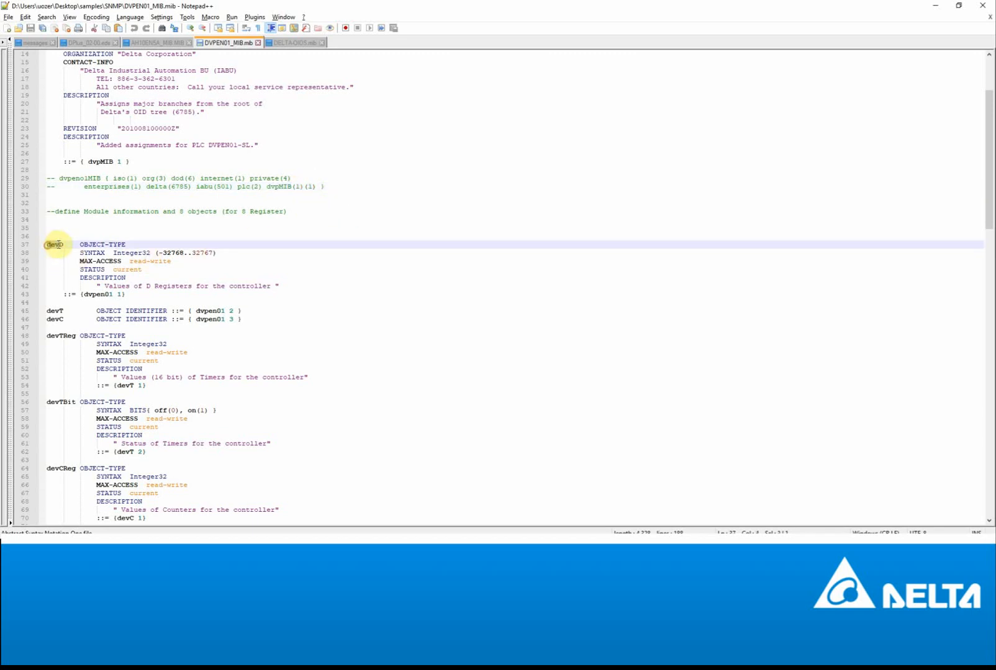
double_click(115, 253)
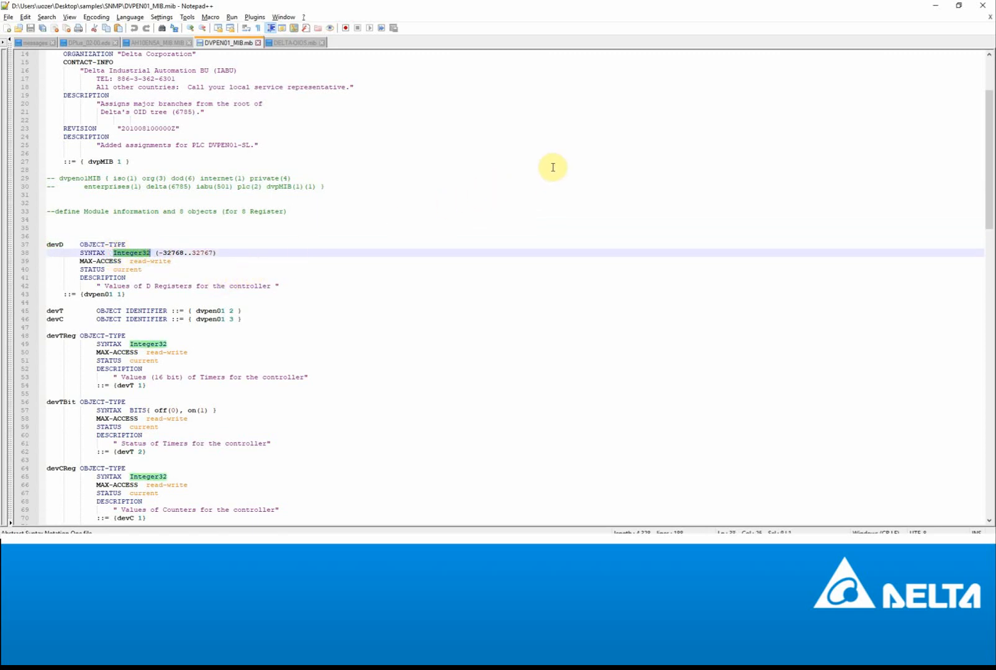
- Open DELTA-OIDS.mib in Notepad++, trace iabu (delta 501), plc, dvpMIB and ah530MIB, then minimize
click(991, 4)
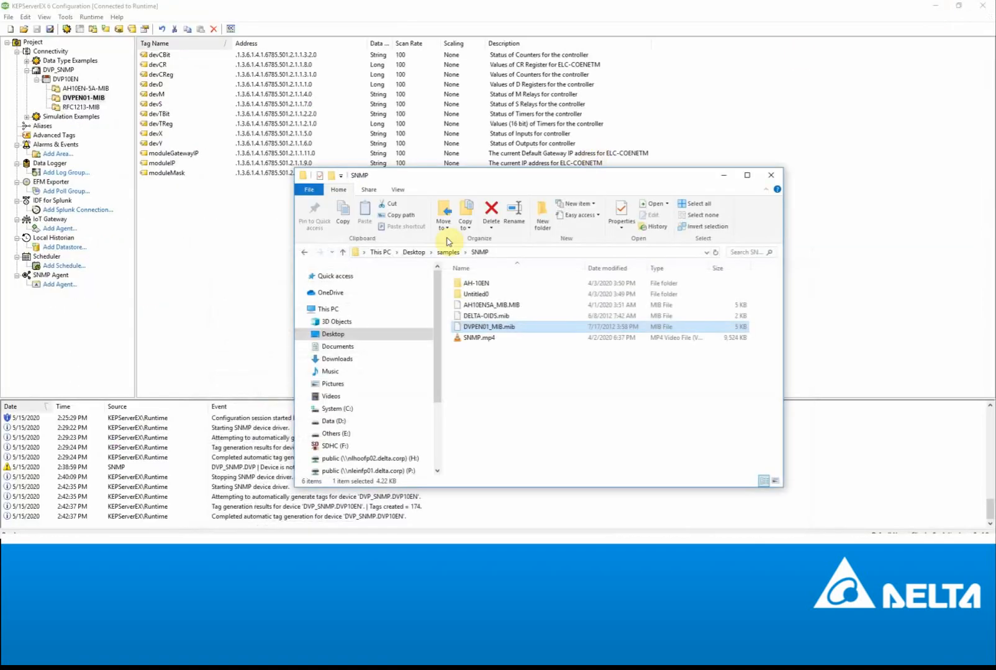
right_click(507, 315)
click(529, 358)
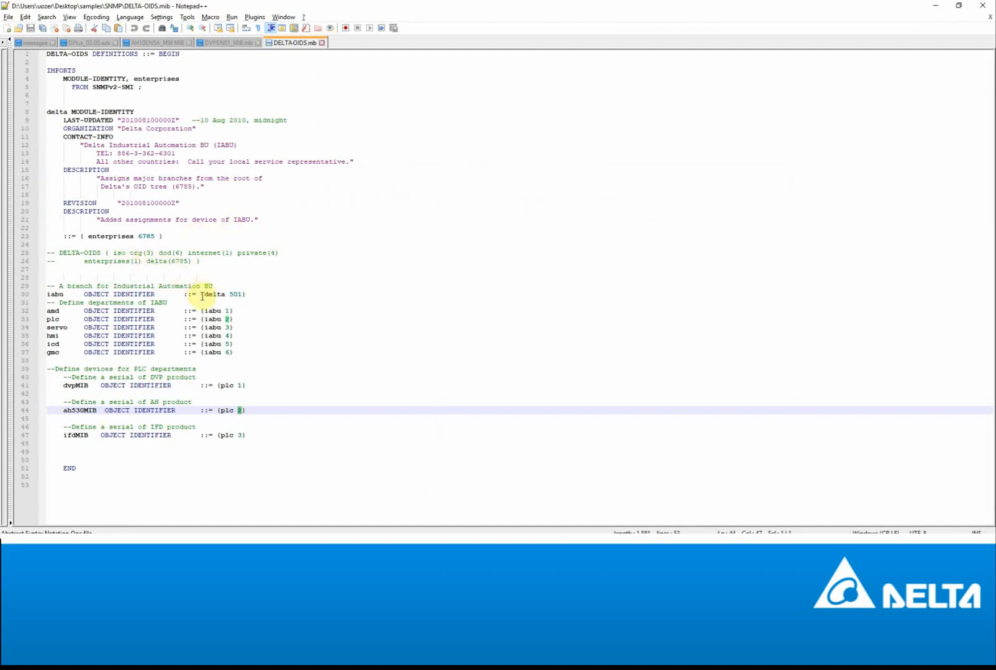
click(235, 295)
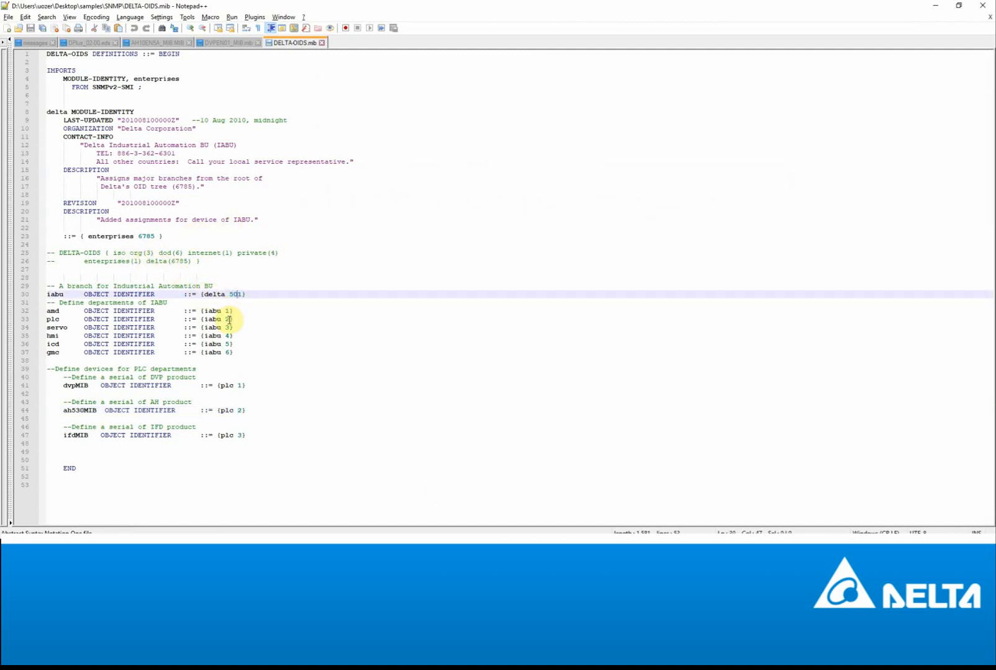
double_click(228, 319)
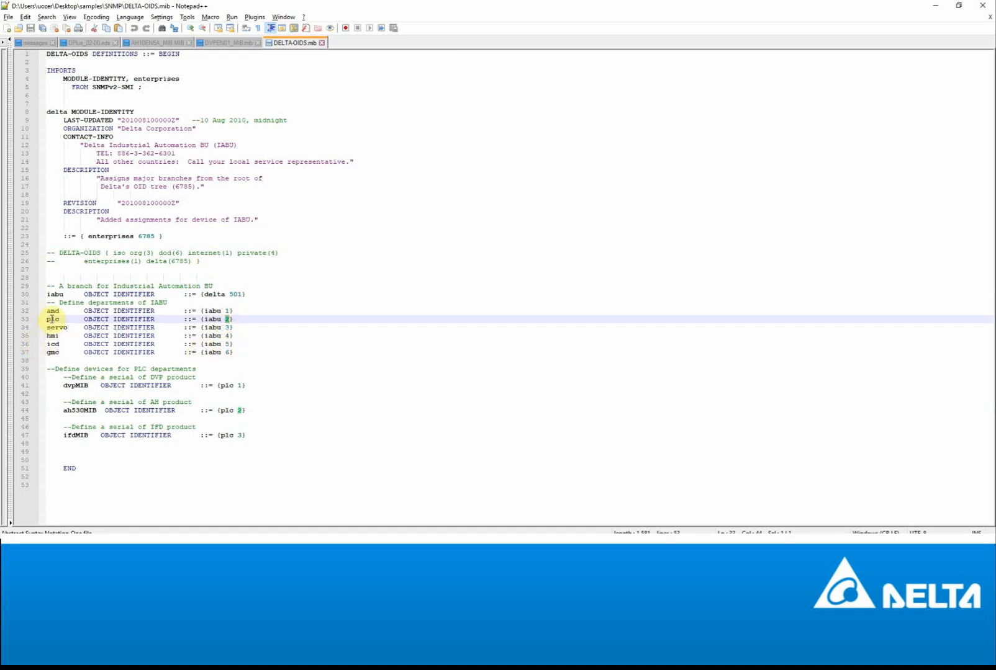
click(62, 388)
click(238, 386)
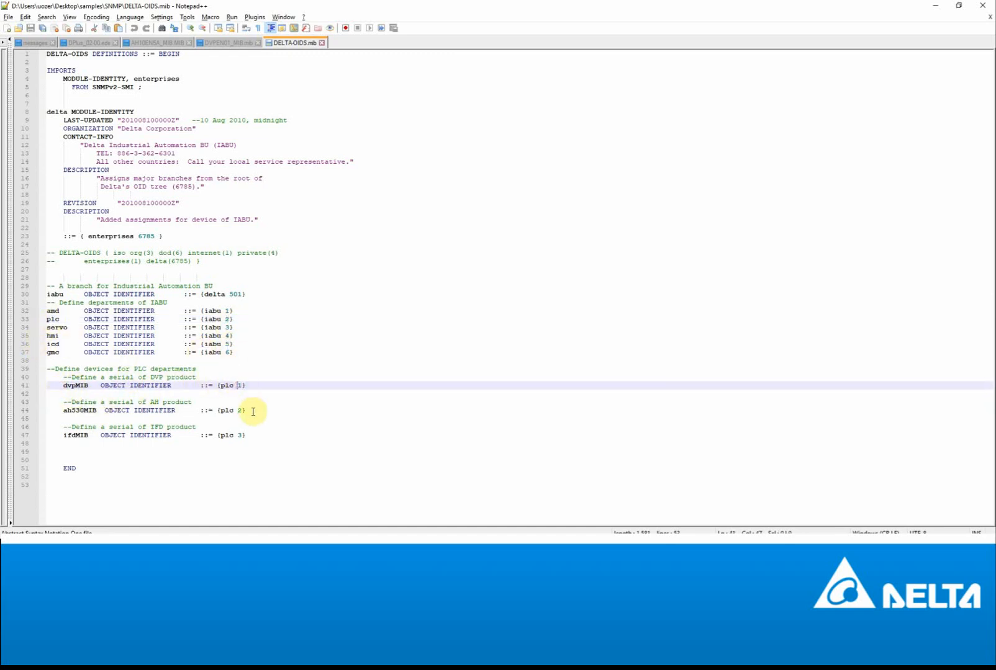
click(242, 413)
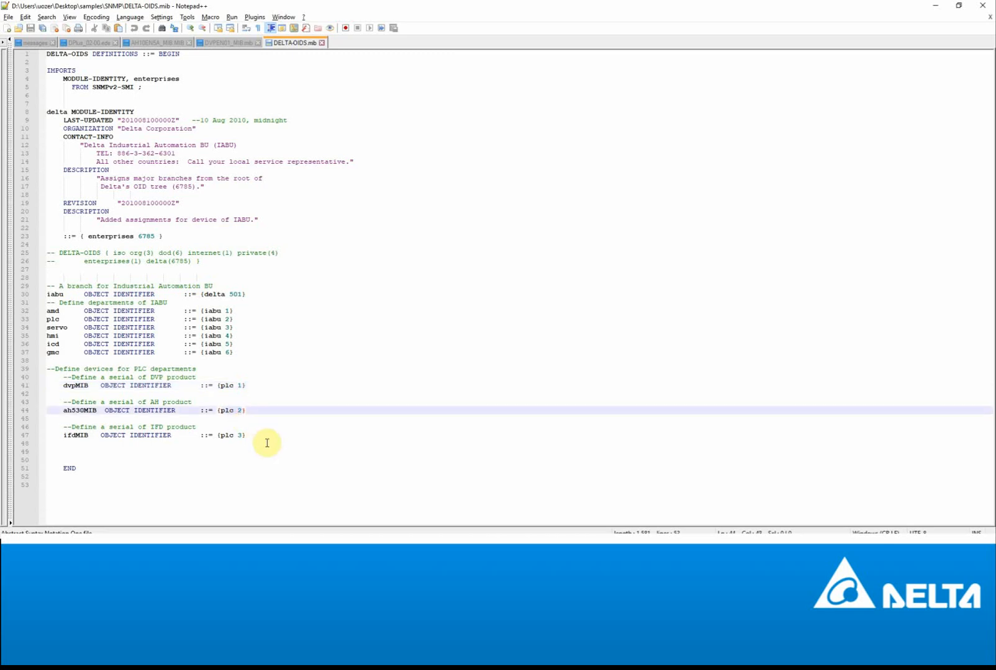
click(935, 10)
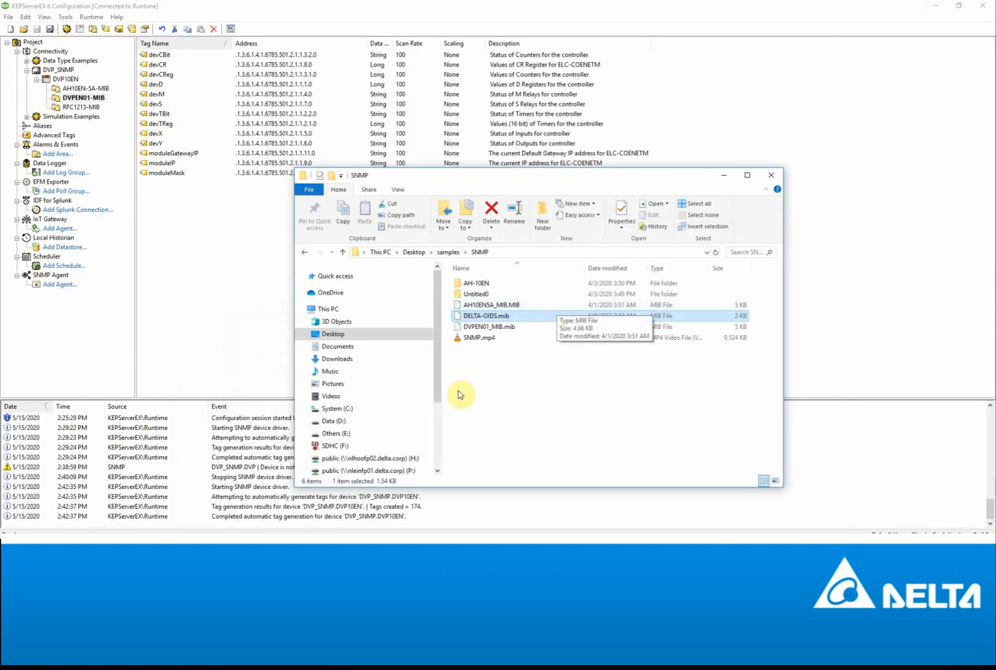
- Inspect devD's address .1.3.6.1.4.1.6785.501.2.1.1.1.0, cancel unchanged, and select DVP10EN
click(231, 280)
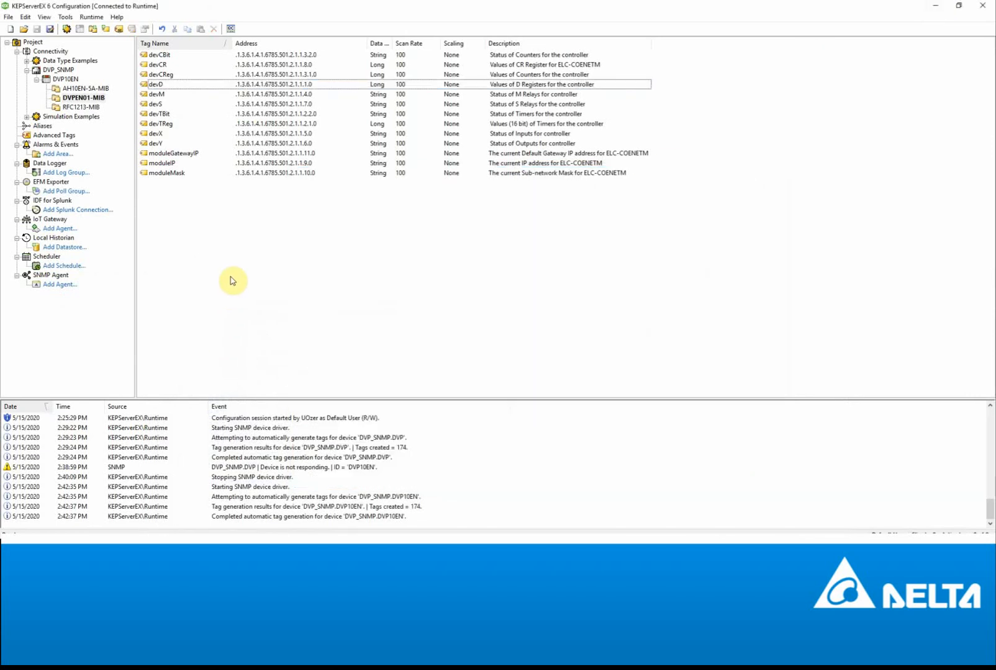
click(293, 86)
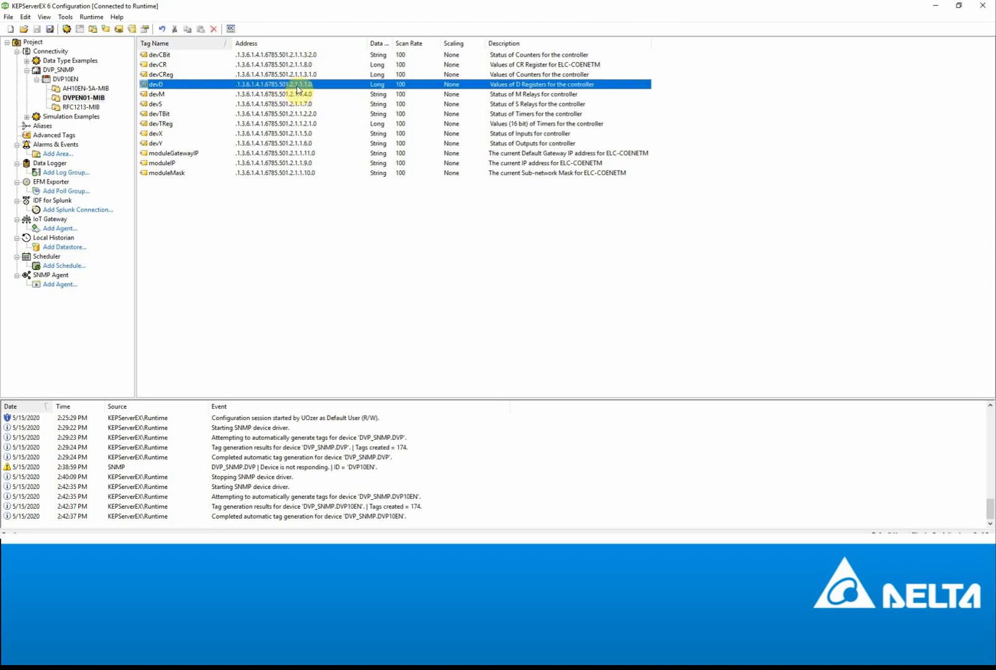
double_click(296, 88)
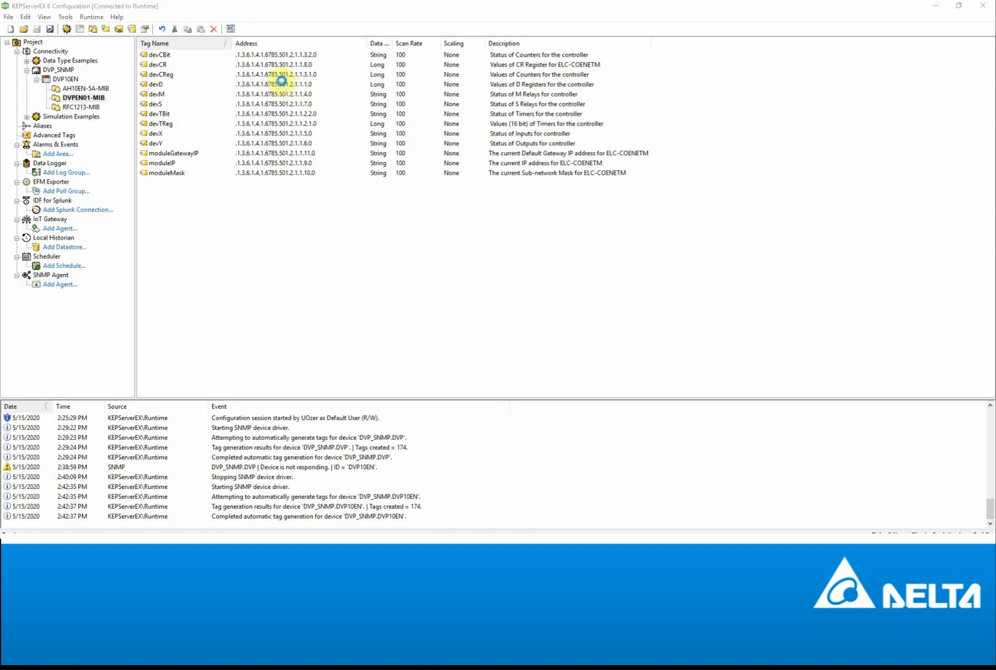
click(730, 178)
click(729, 170)
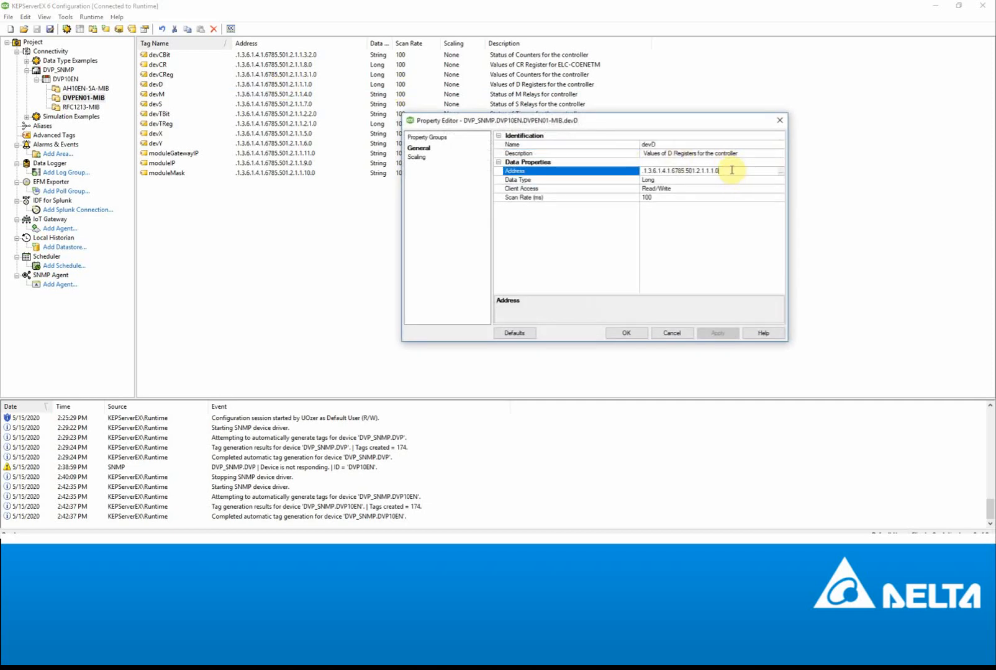
drag(729, 170, 611, 181)
key(ctrl+c)
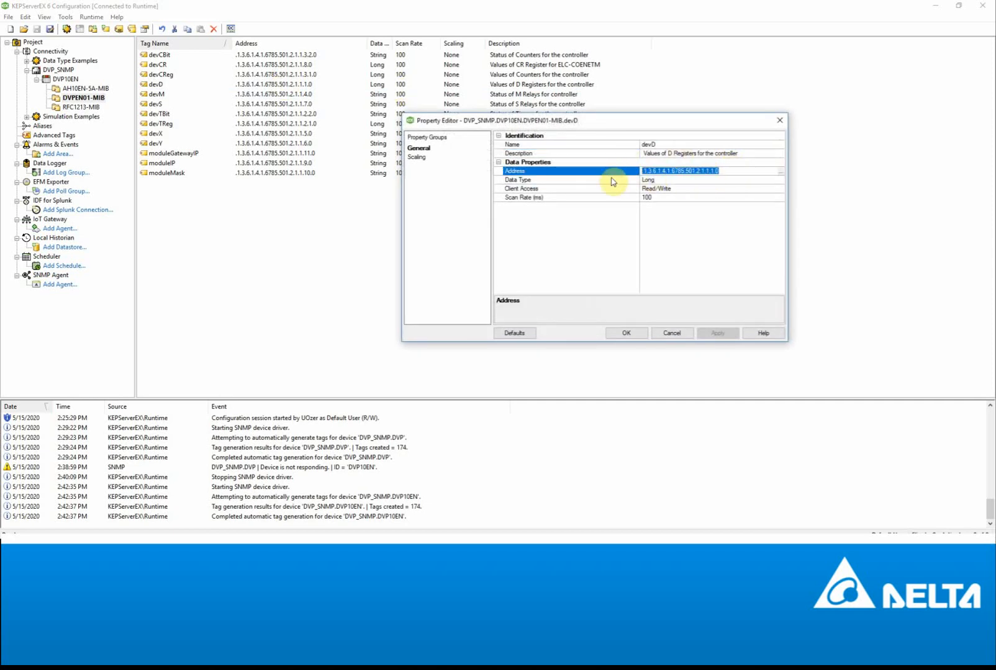
click(677, 333)
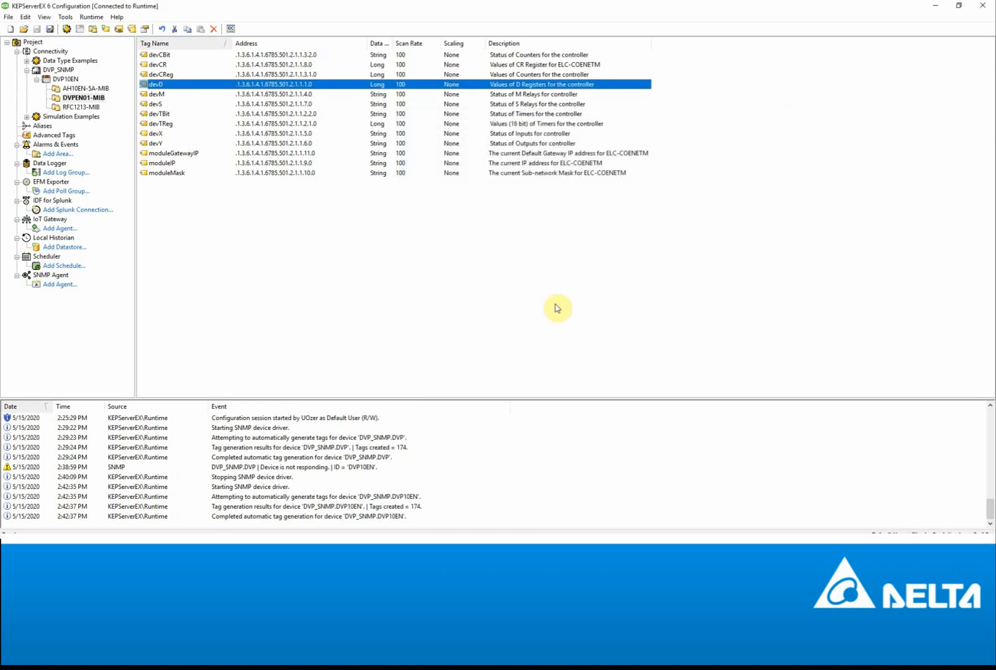
click(63, 79)
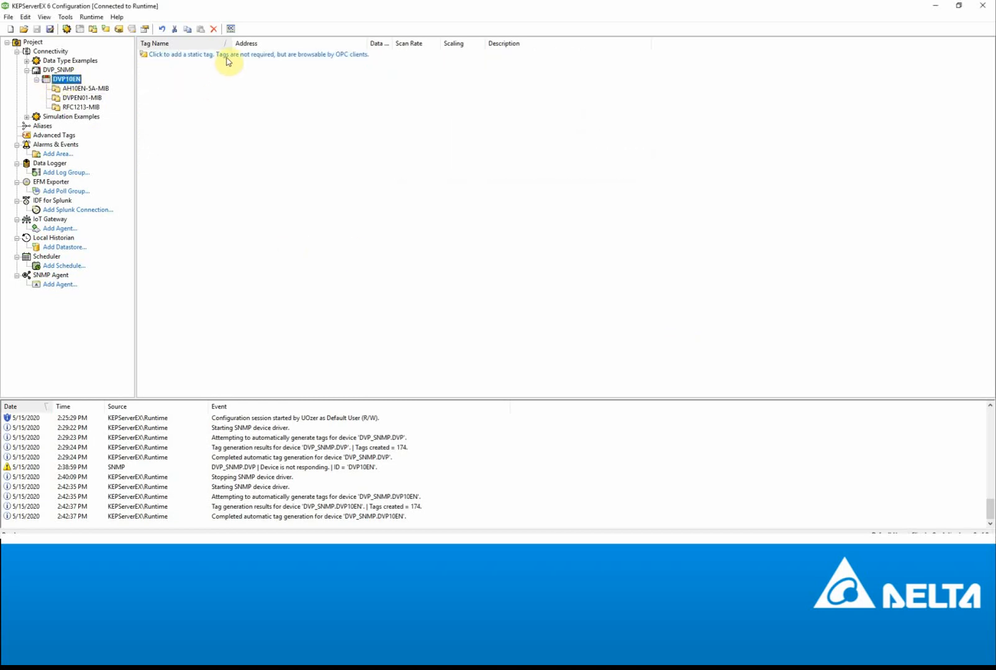
- Create static tag D100 under DVP10EN with address .1.3.6.1.4.1.6785.501.2.1.1.1.101
click(228, 56)
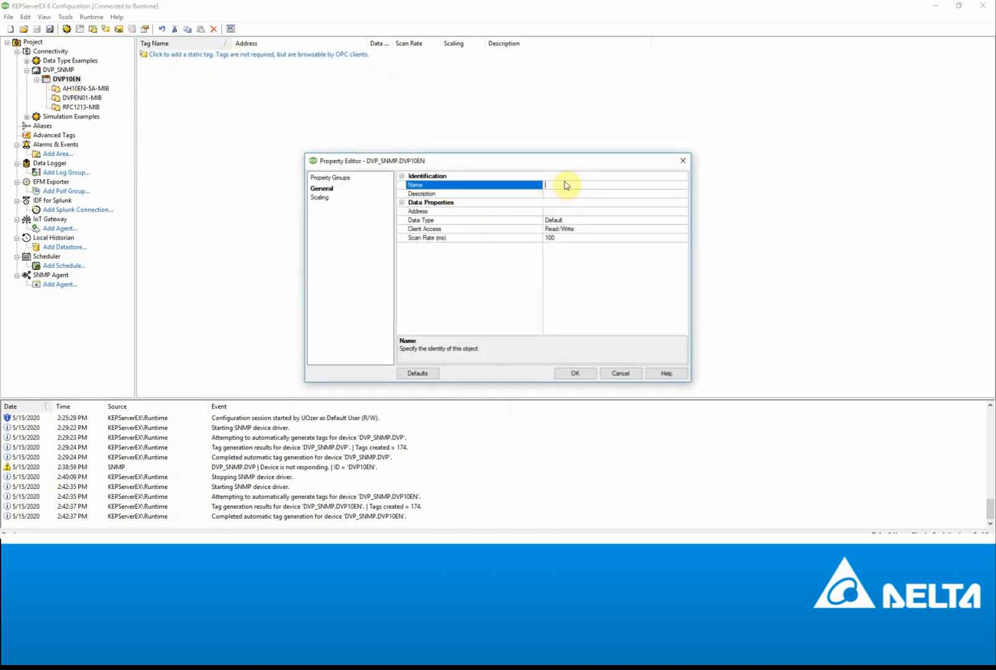
text(D100)
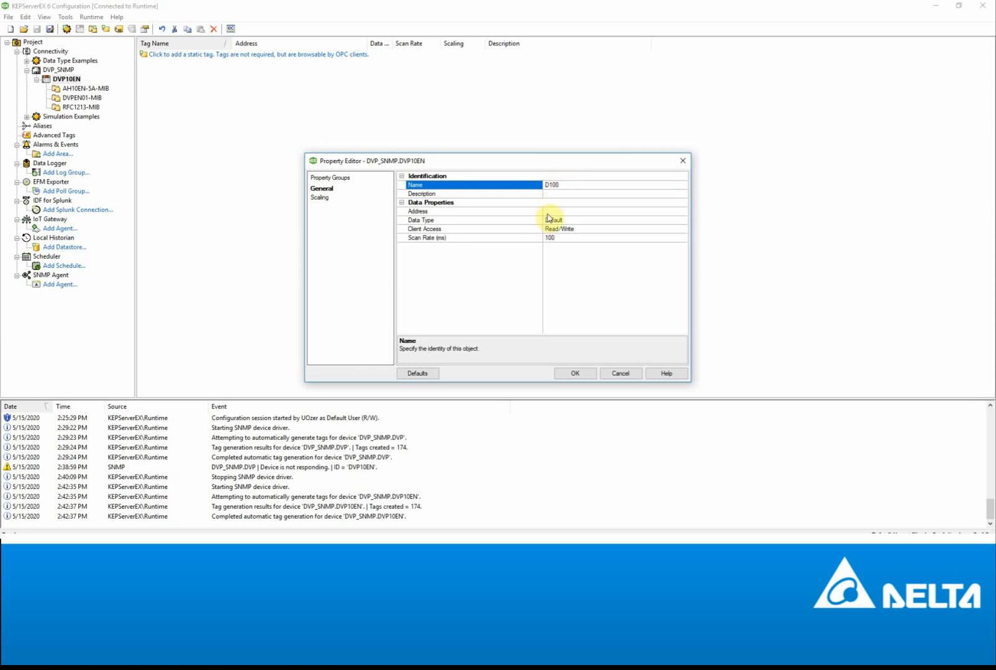
click(549, 213)
key(ctrl+v)
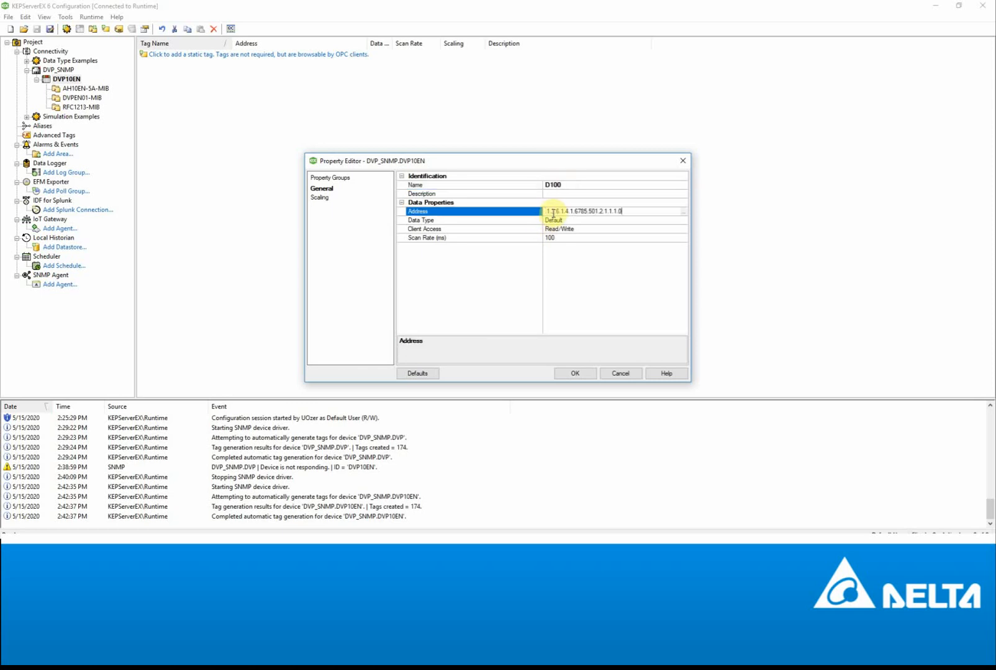
click(619, 212)
click(640, 212)
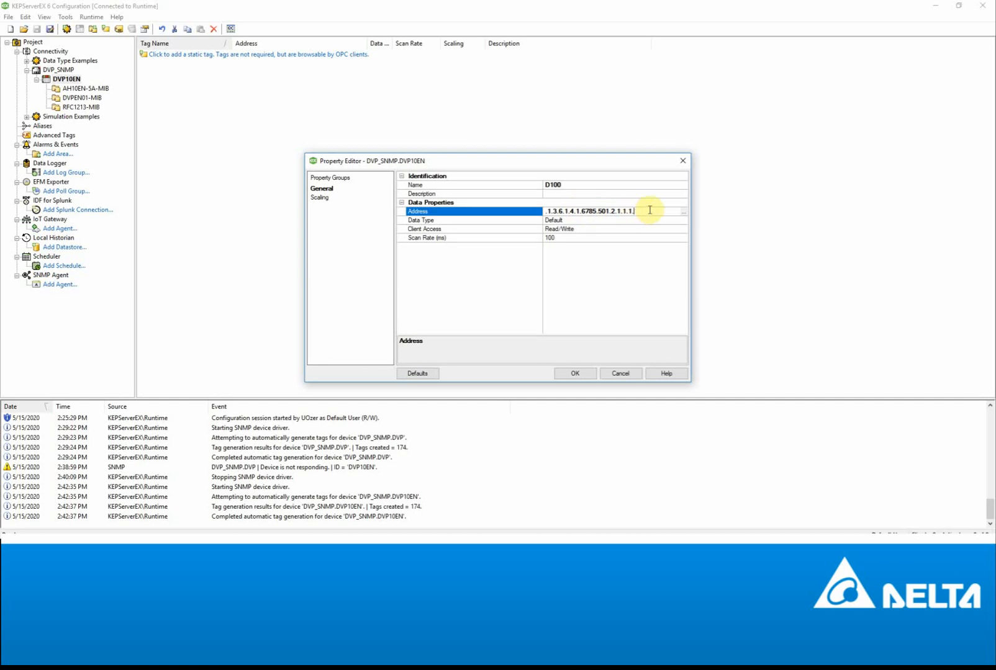
text(101)
- Set D100's data type to DWord, save the tag, and bring up ISPSoft's Monitor Table
click(596, 222)
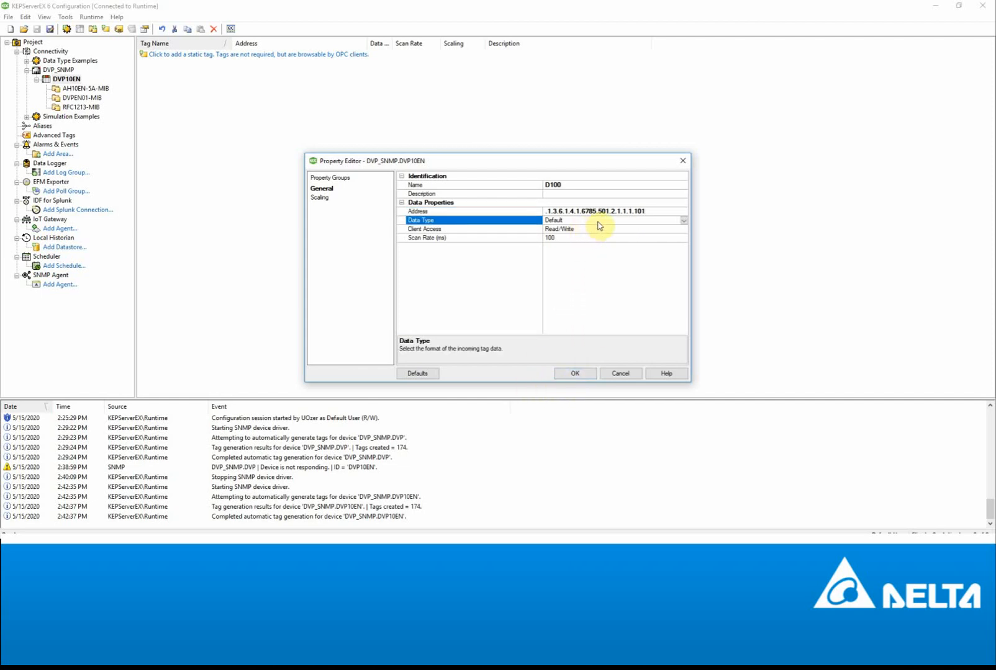
click(684, 220)
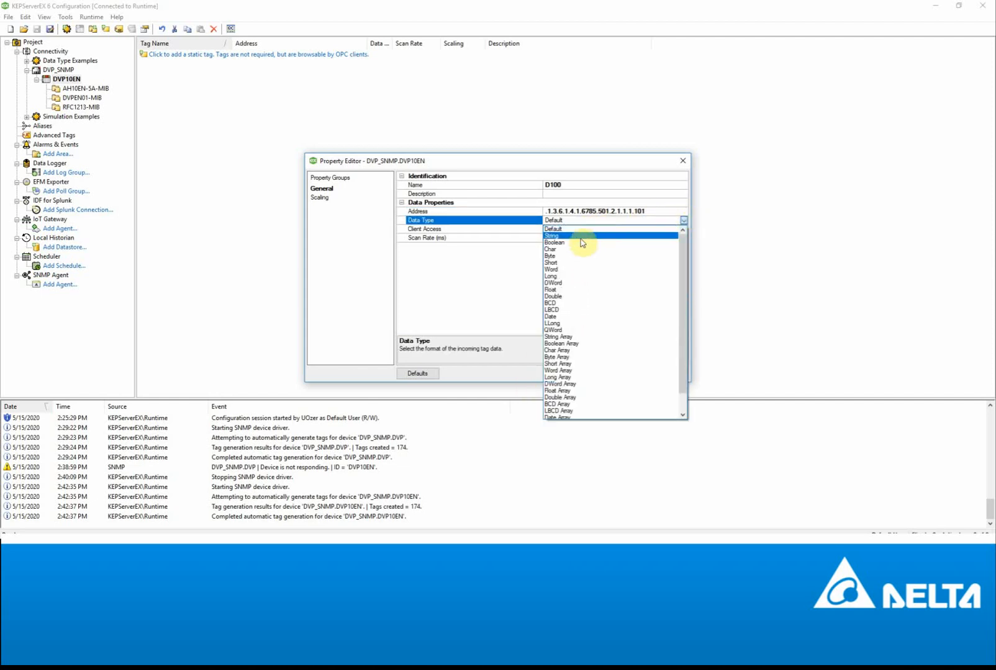
click(562, 286)
click(592, 376)
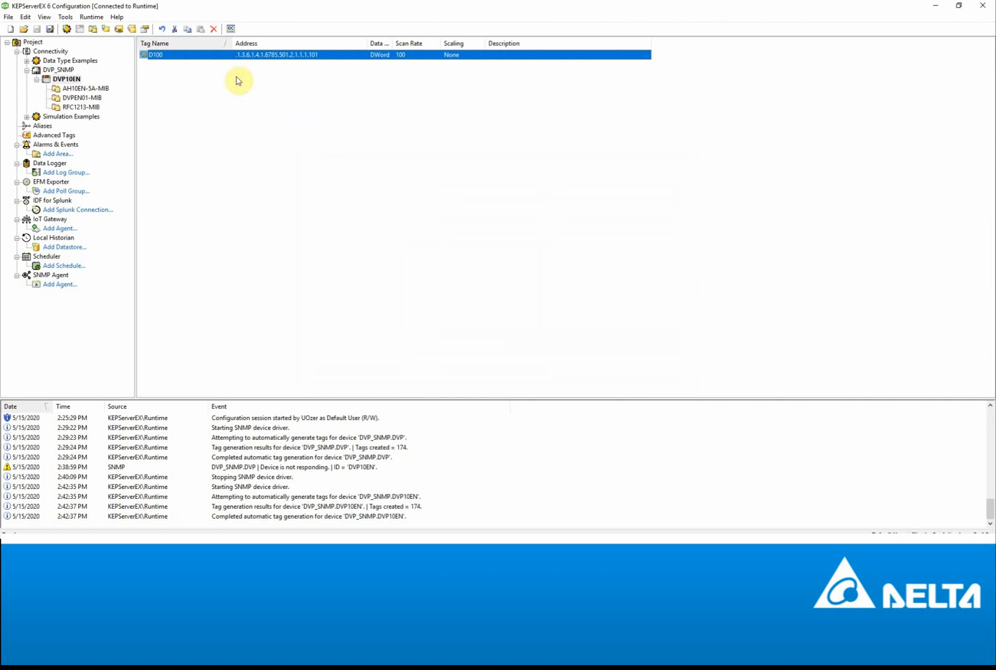
click(267, 548)
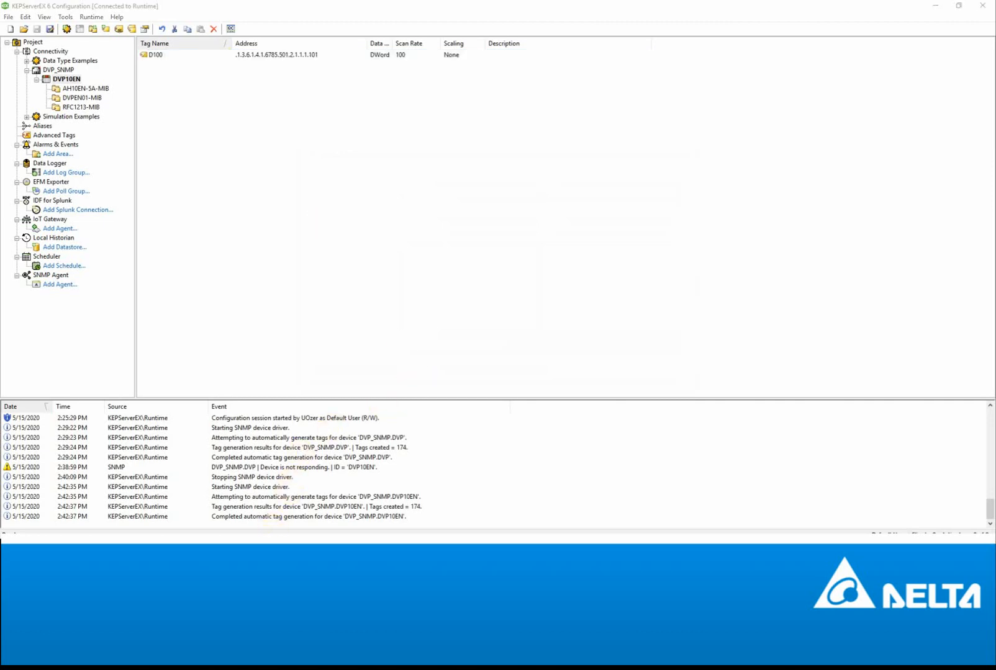
click(296, 525)
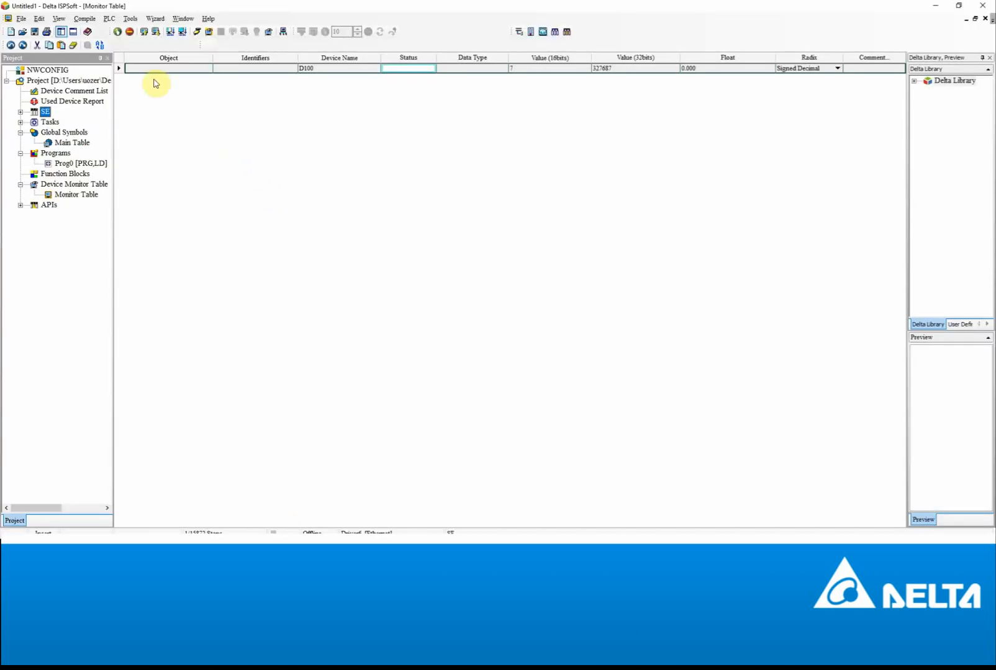
- Accept ISPSoft's PLC communication settings and put the Monitor Table into online monitoring
click(130, 19)
click(144, 29)
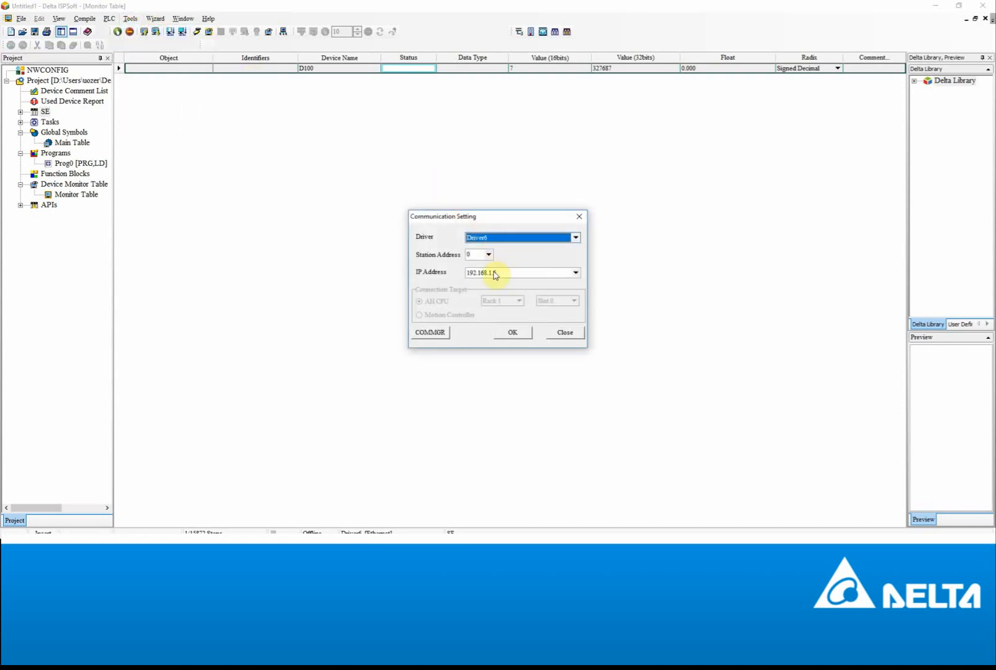
click(524, 333)
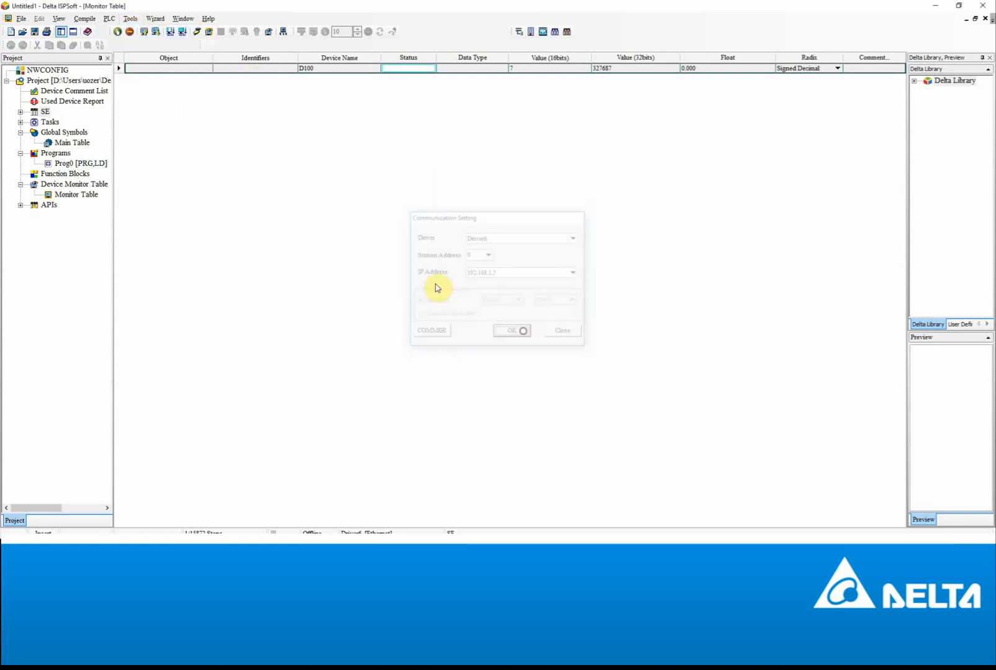
click(198, 34)
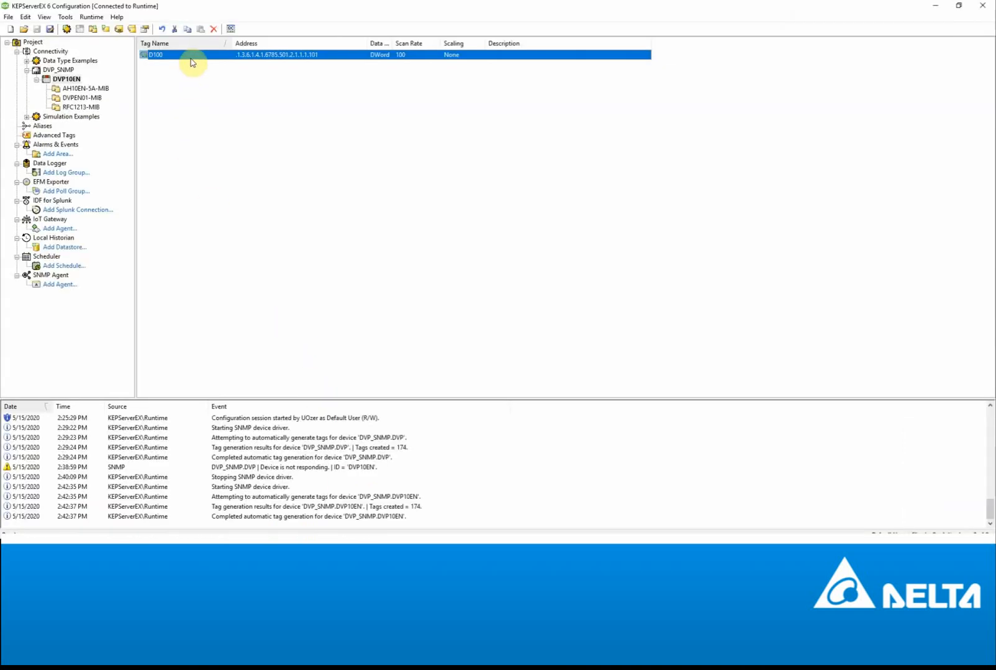
- Launch OPC Quick Client and select the D100 item in the DVP_SNMP.DVP10EN group
click(231, 28)
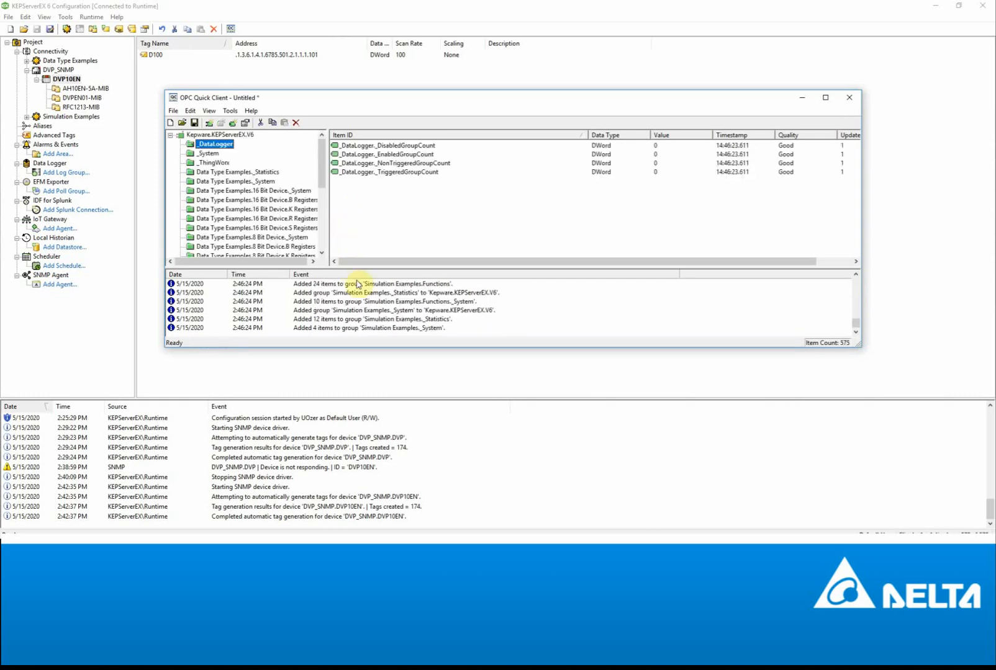
drag(321, 168, 333, 237)
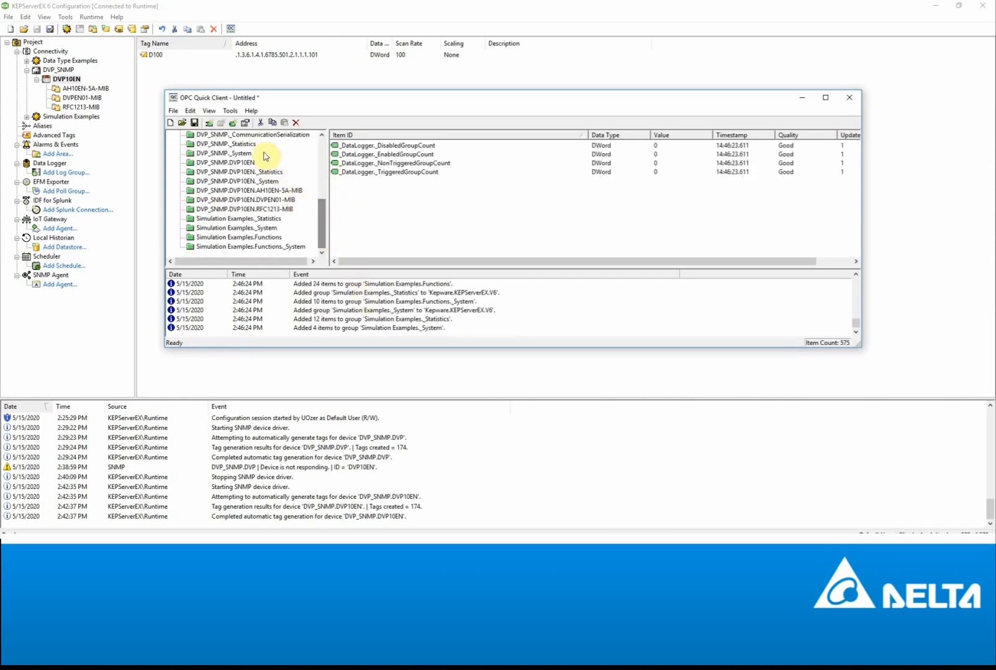
click(247, 163)
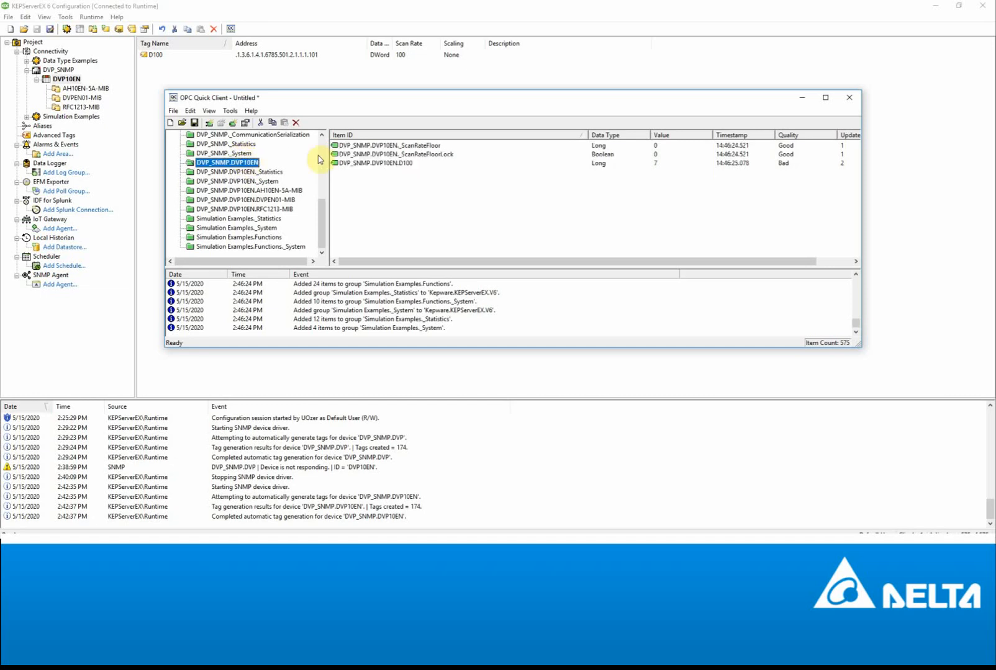
click(382, 164)
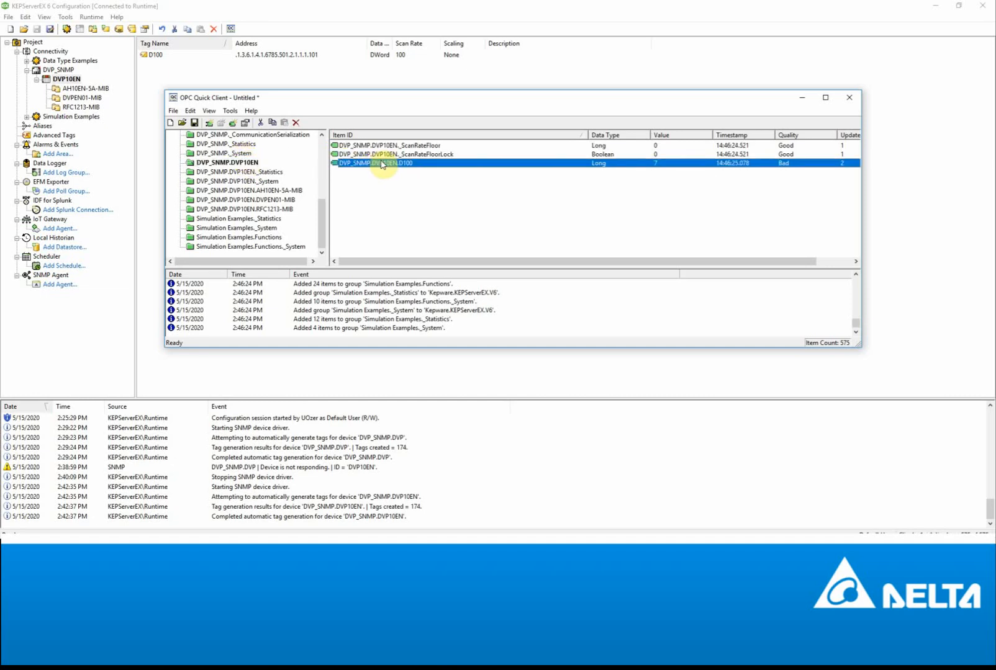
- Asynchronously write 11 to D100, close the write window, and return to ISPSoft
right_click(658, 165)
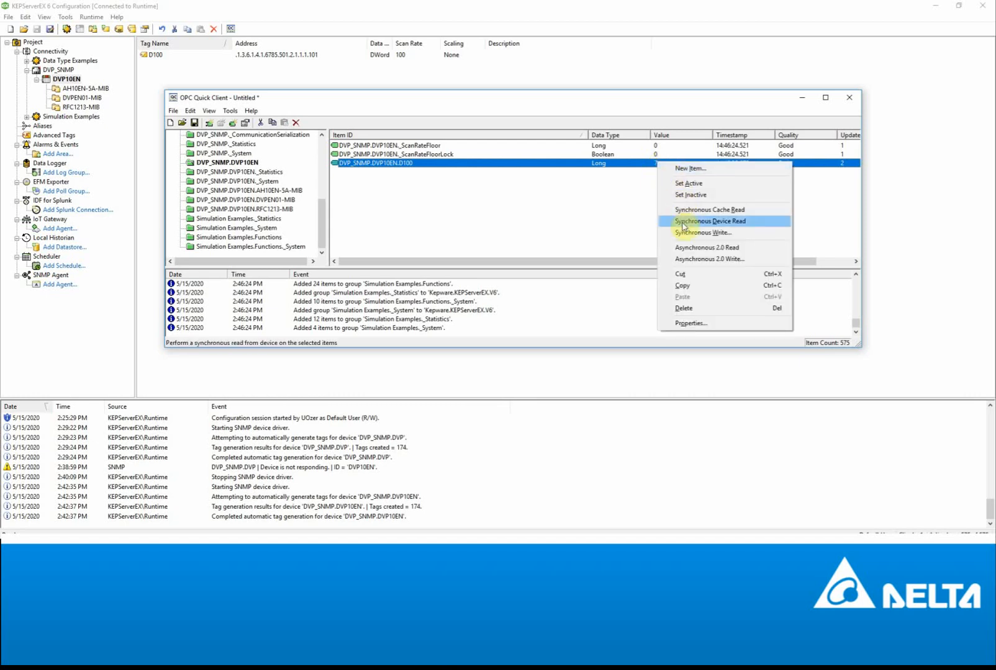
click(707, 260)
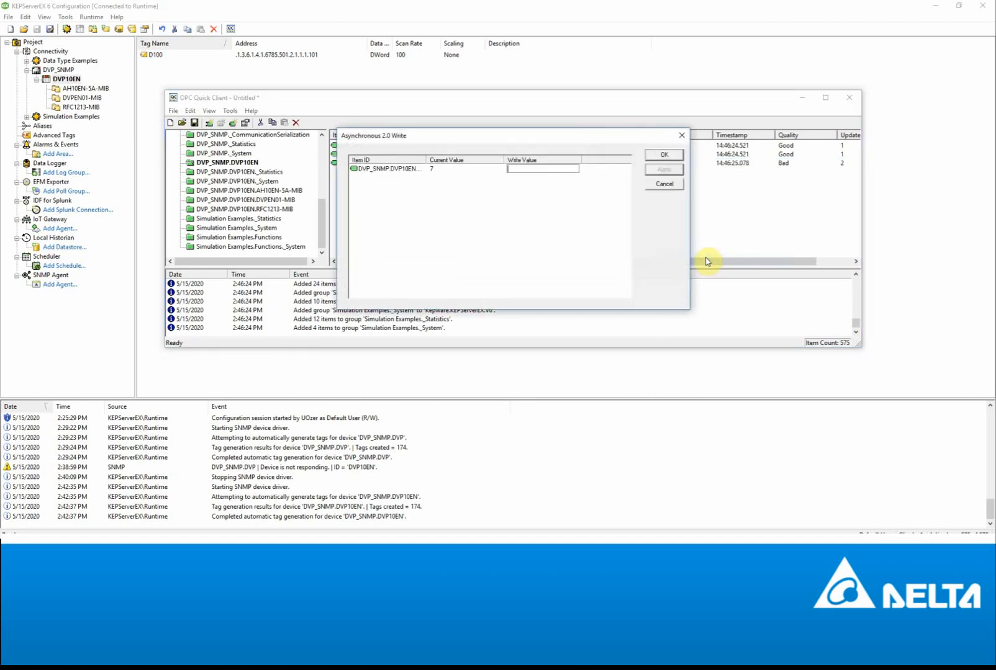
text(11)
click(664, 169)
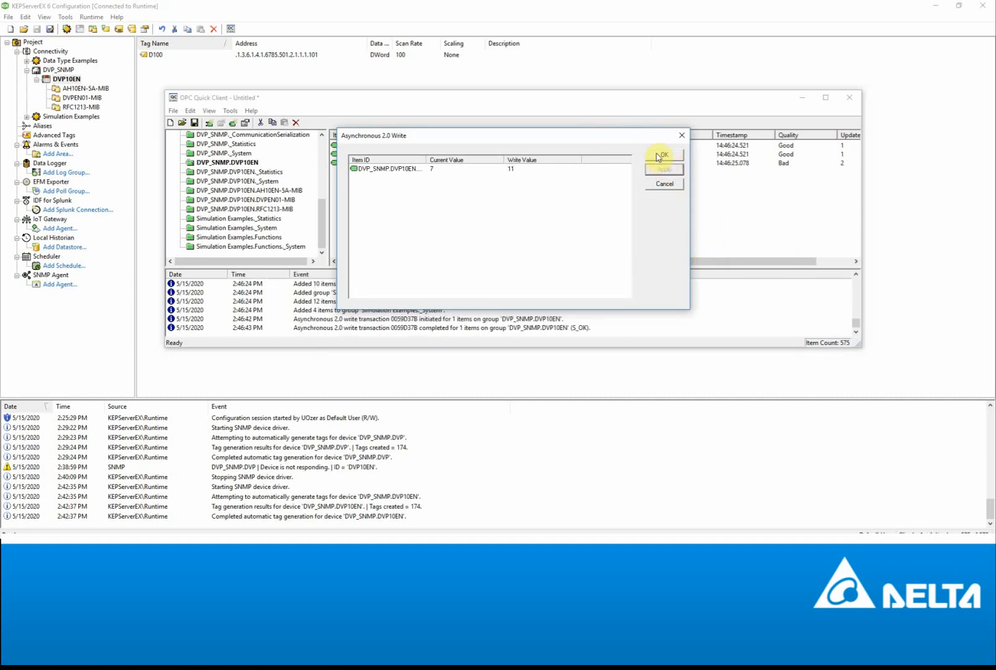
click(659, 156)
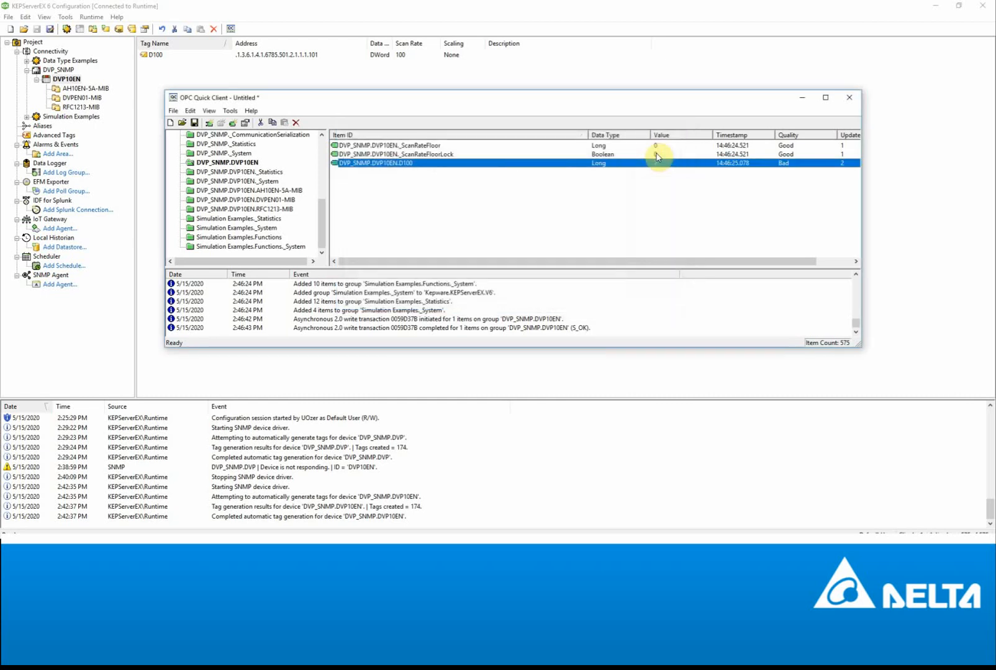
click(539, 336)
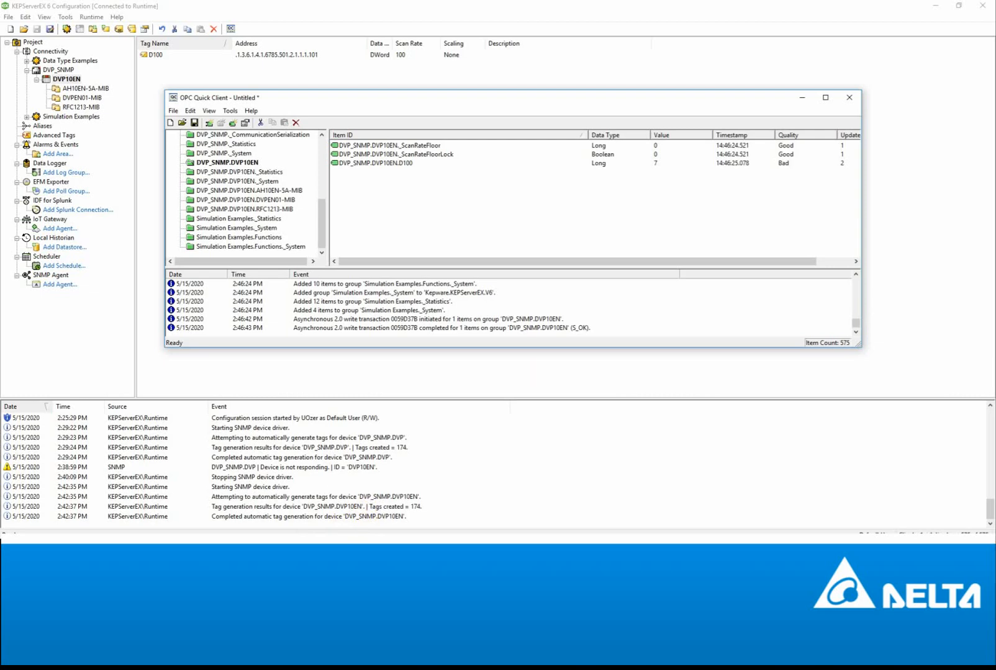
click(310, 496)
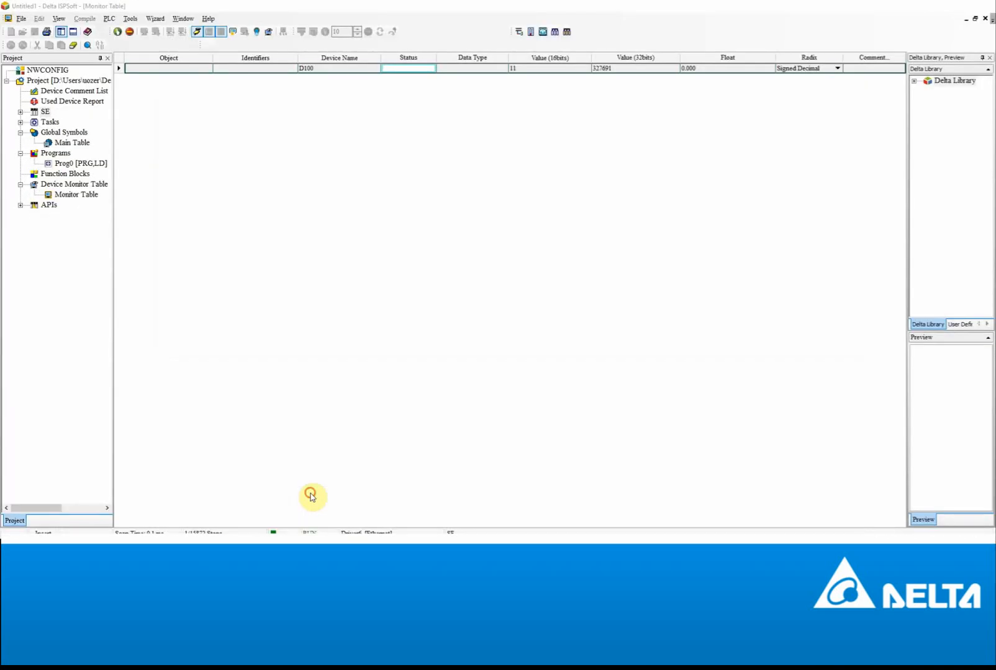
- Confirm D100 reads 11 in ISPSoft's Monitor Table, then take the project offline
right_click(529, 73)
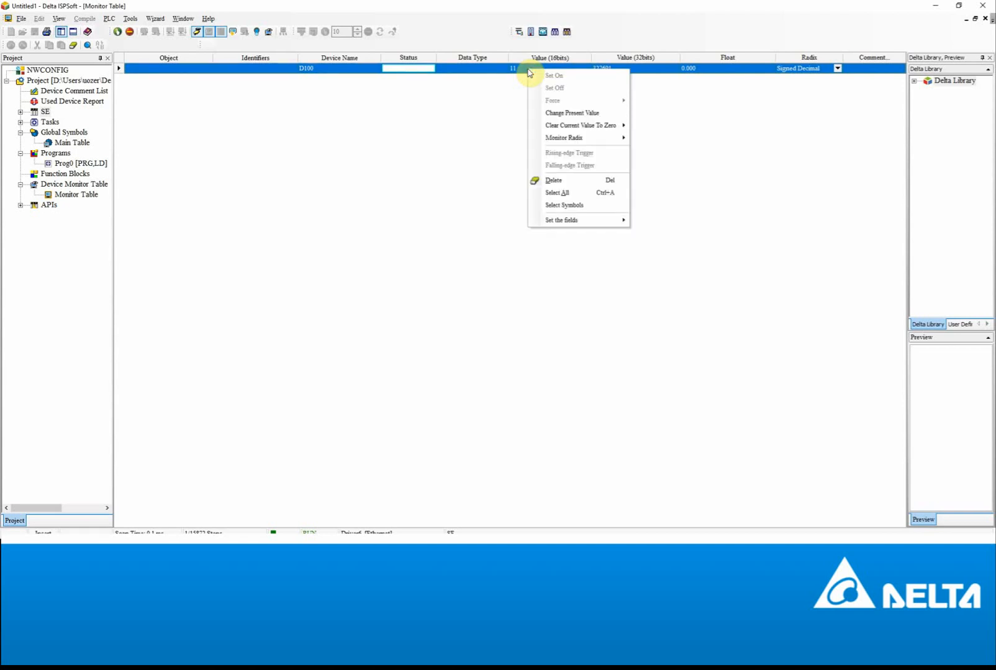
click(490, 137)
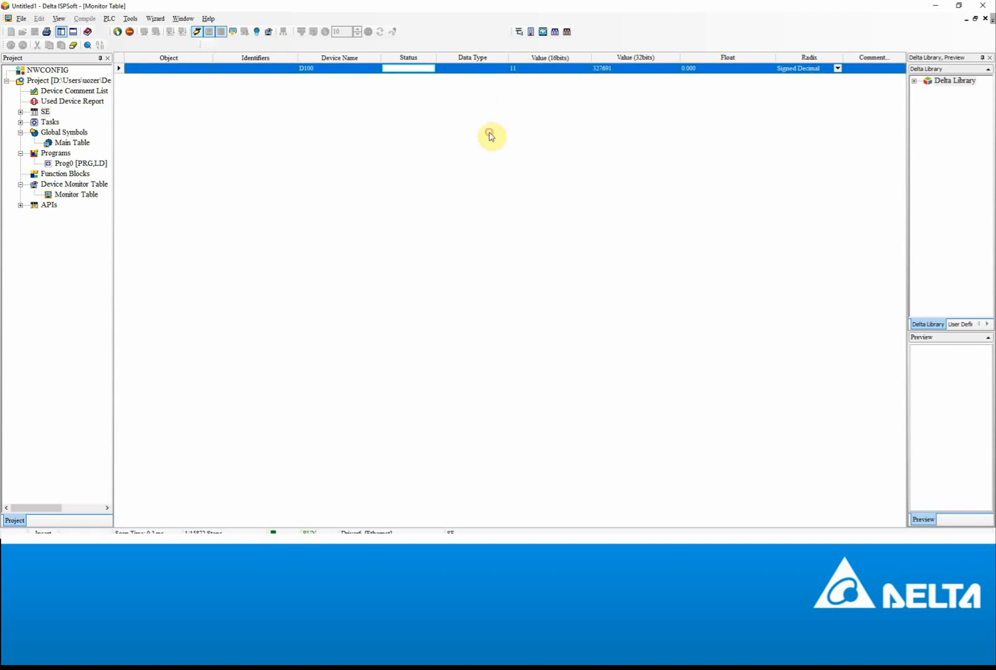
click(197, 32)
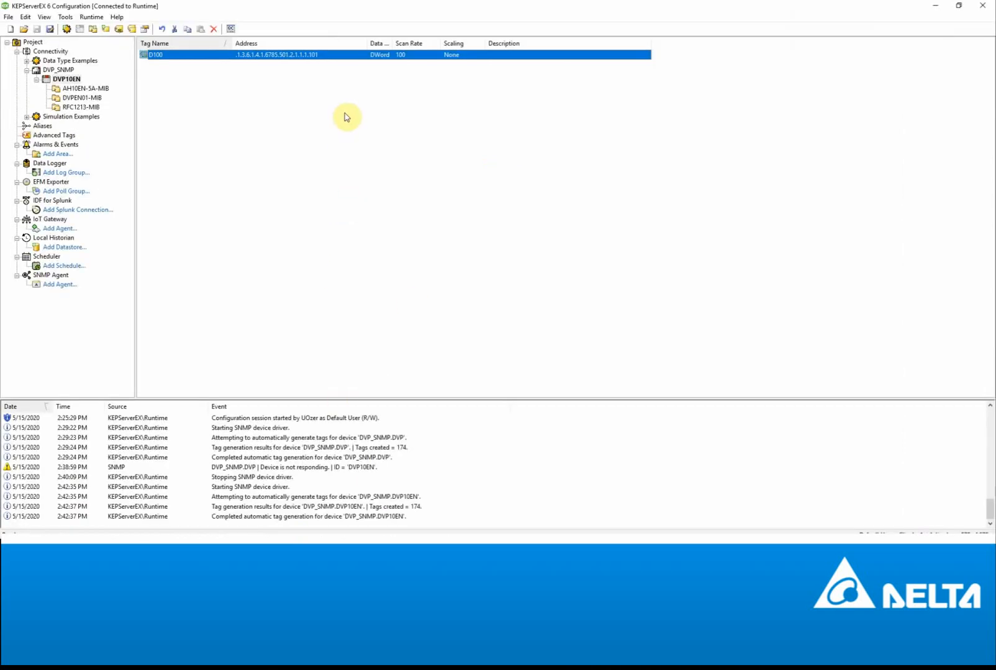
- Close OPC Quick Client without saving the session and switch to the ISPSoft project
click(345, 114)
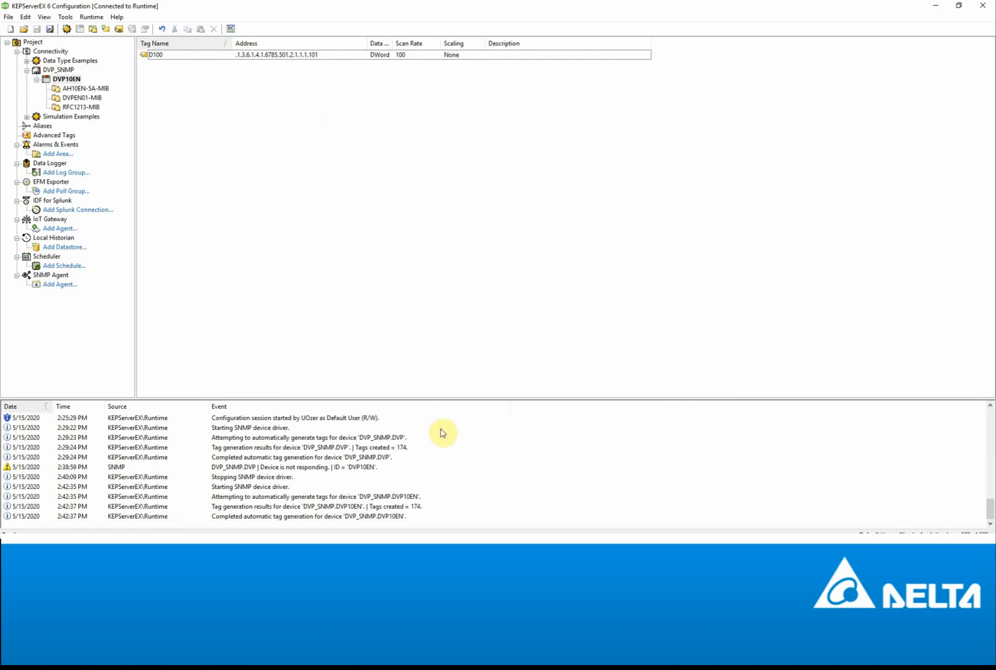
click(448, 547)
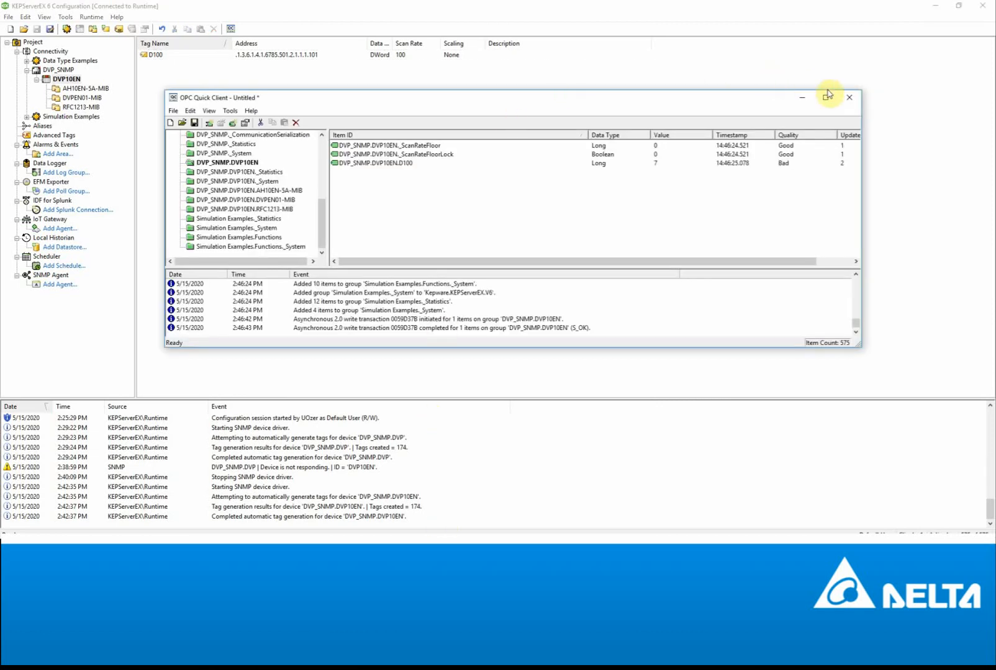
click(848, 100)
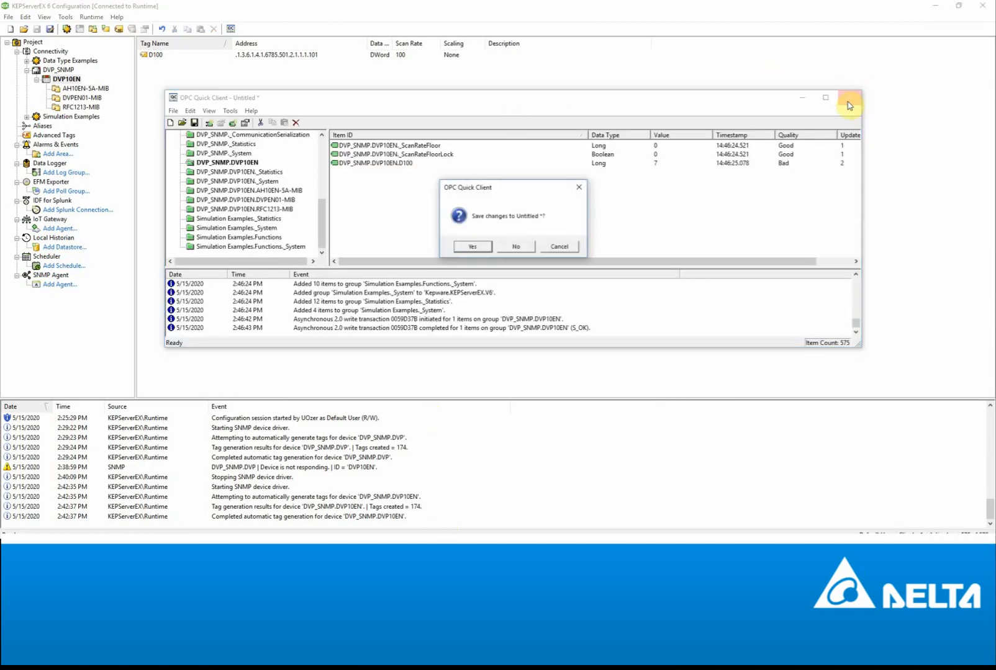
click(519, 248)
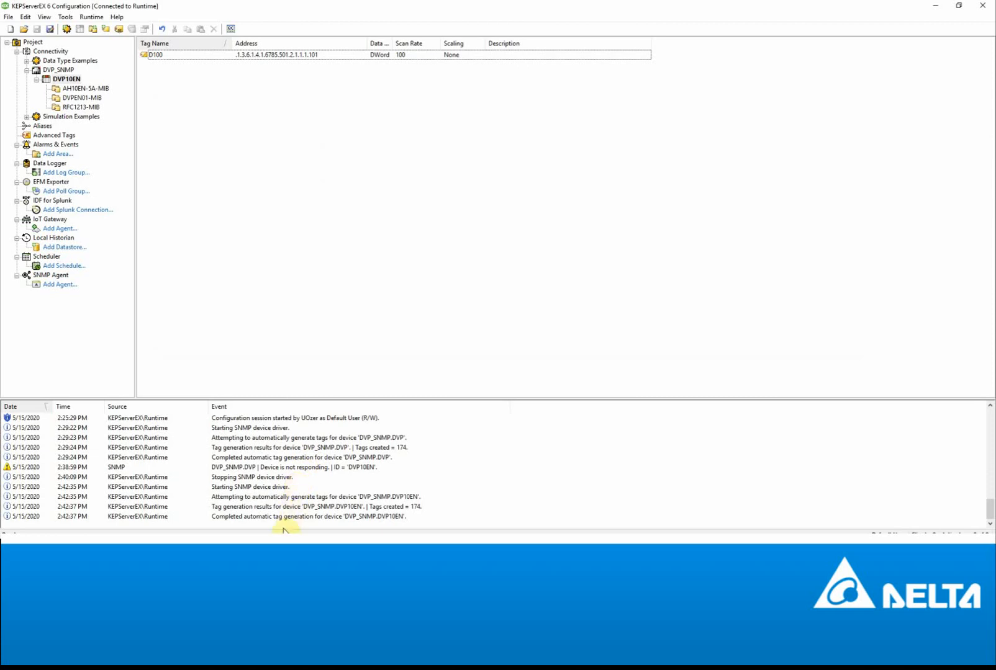
click(283, 548)
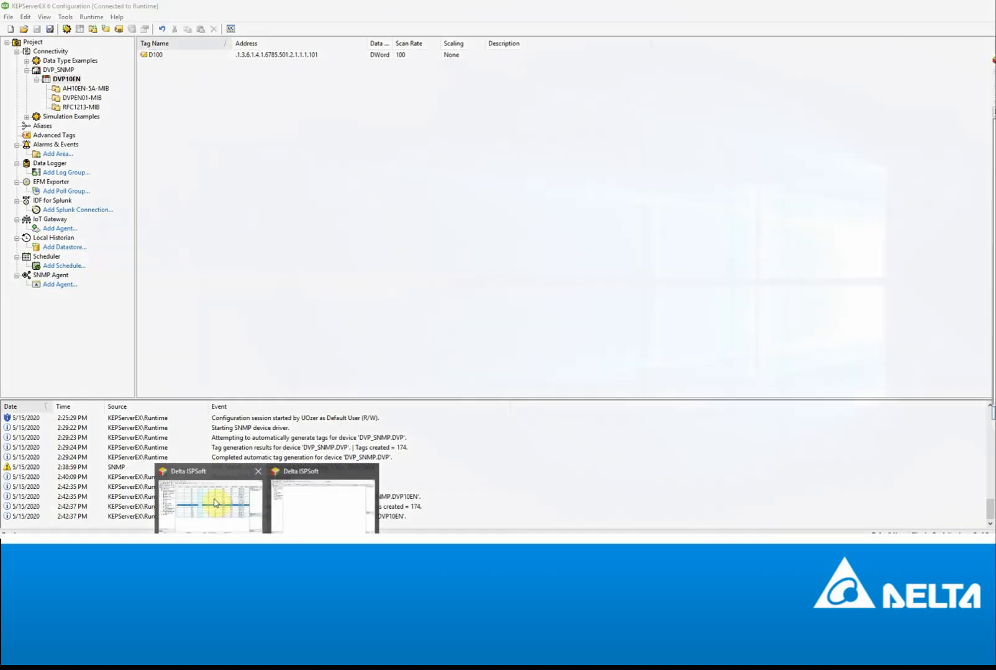
click(217, 502)
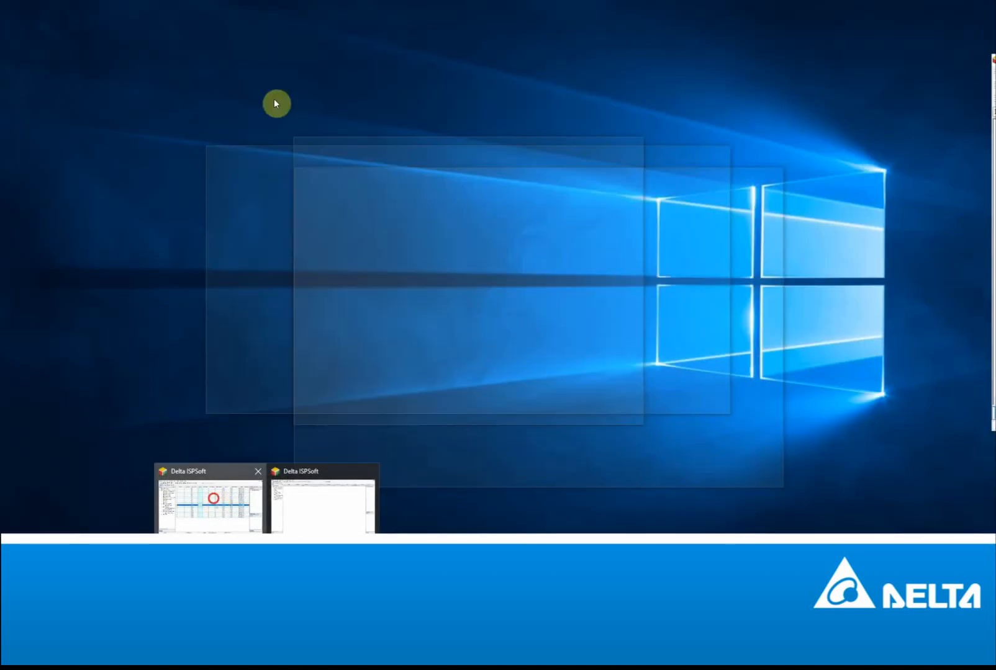
- Confirm the AH10EN-5A's Host 1 IP is 192.168.1.10, then request its Intelligent Module Configuration
double_click(67, 114)
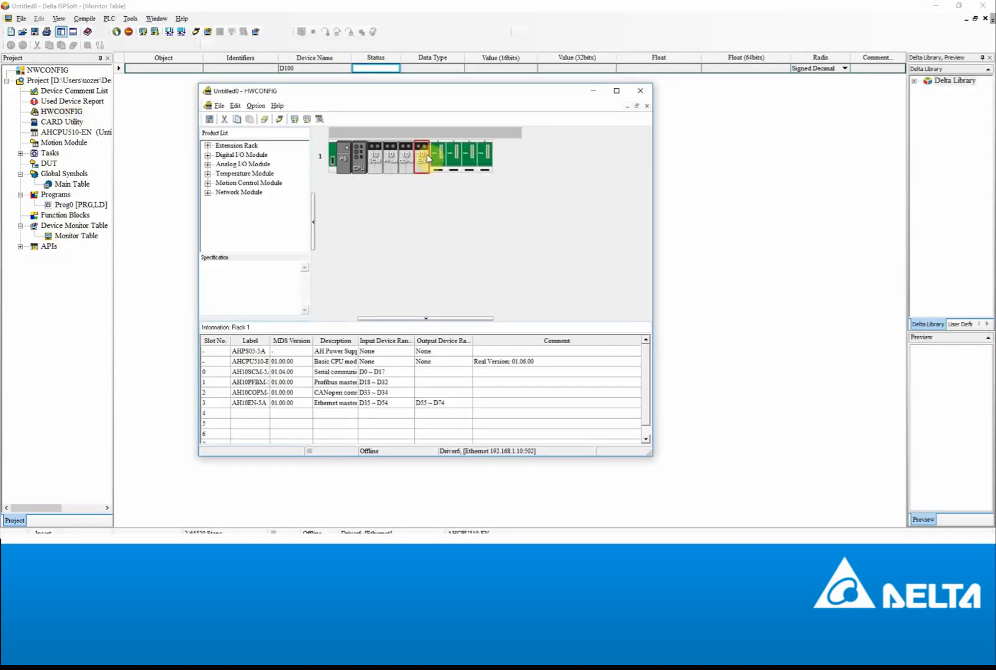
double_click(427, 159)
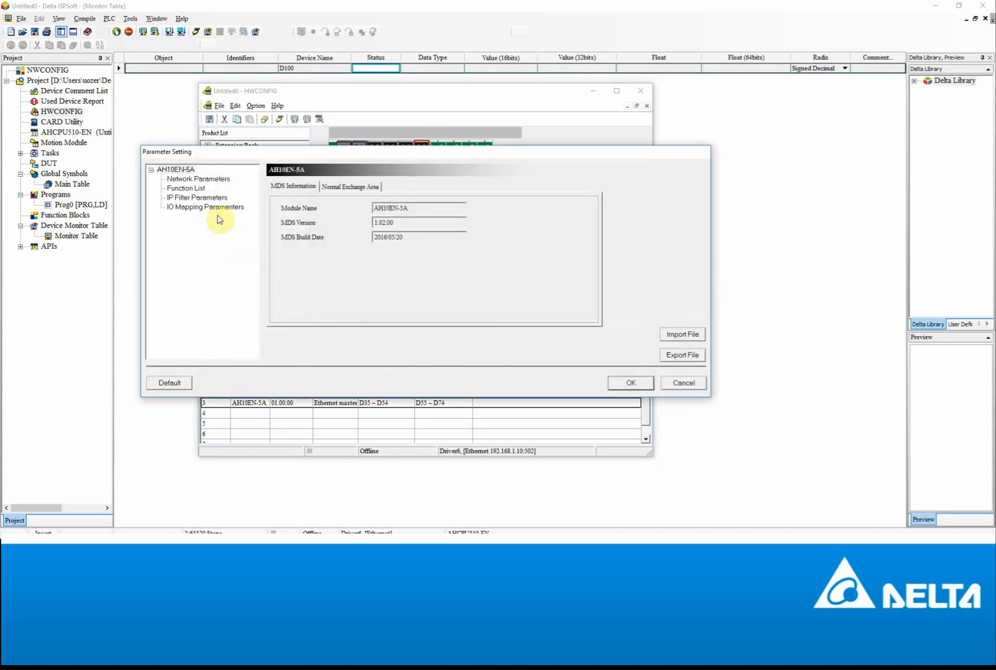
click(194, 181)
click(544, 223)
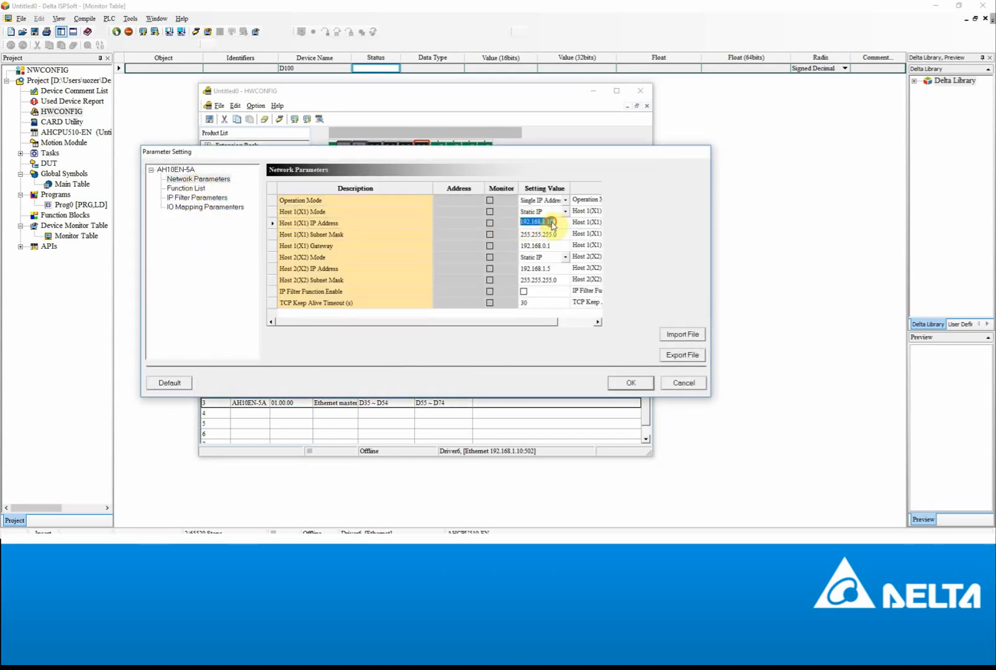
click(631, 383)
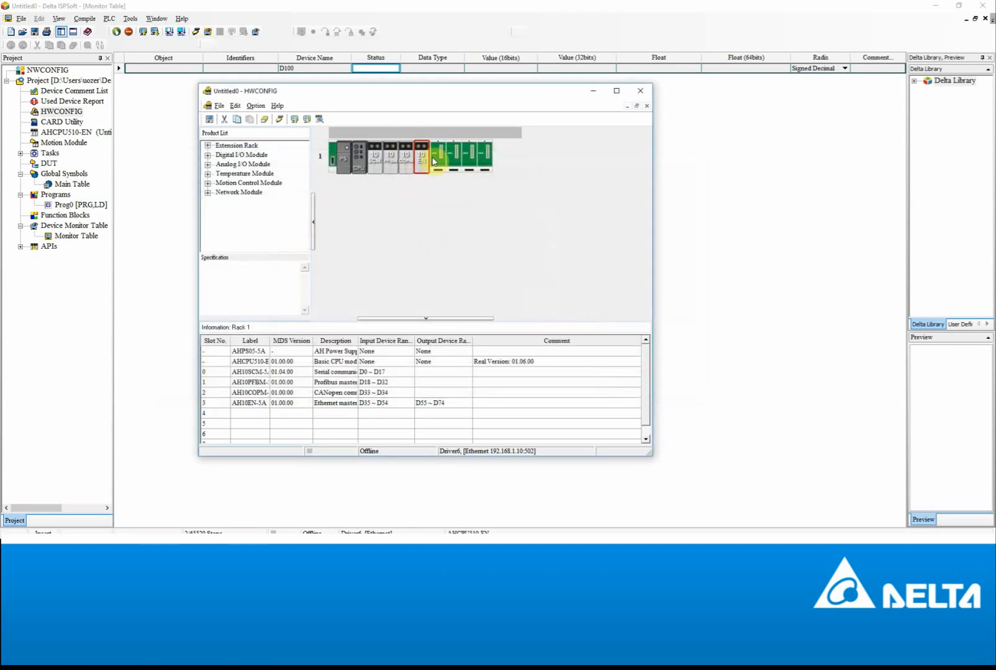
right_click(420, 159)
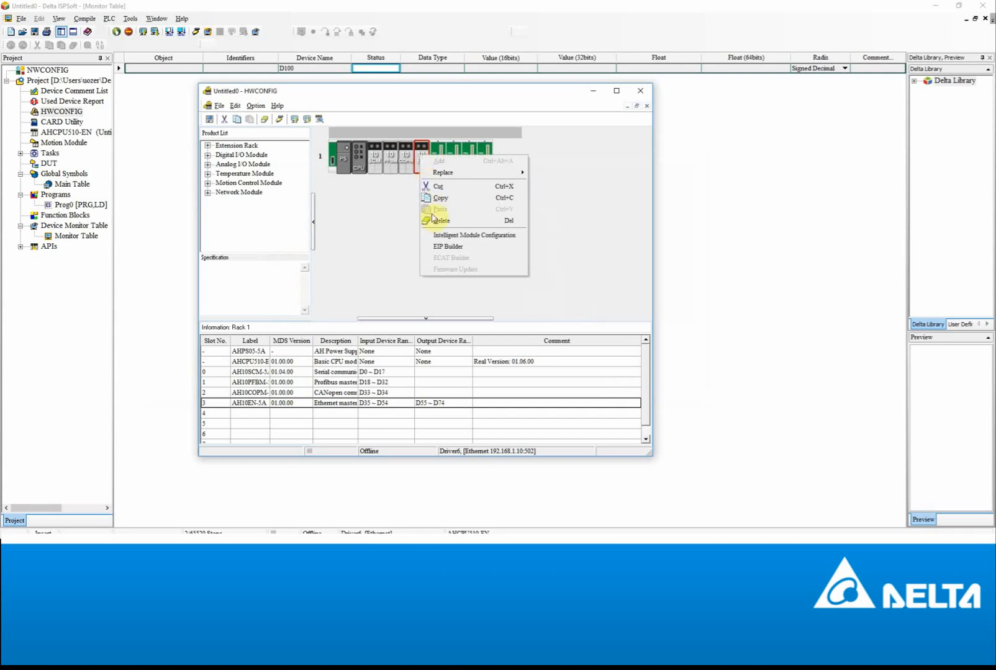
click(445, 235)
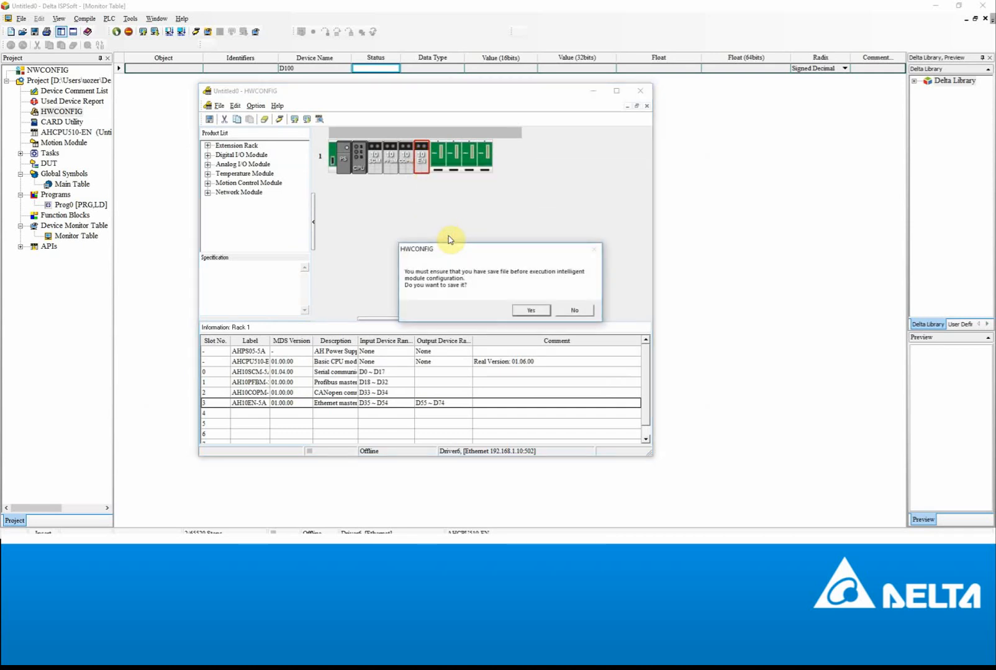
- Download the AH10EN-5A's SNMP communities AH_GET and AH_SET to the module
click(535, 310)
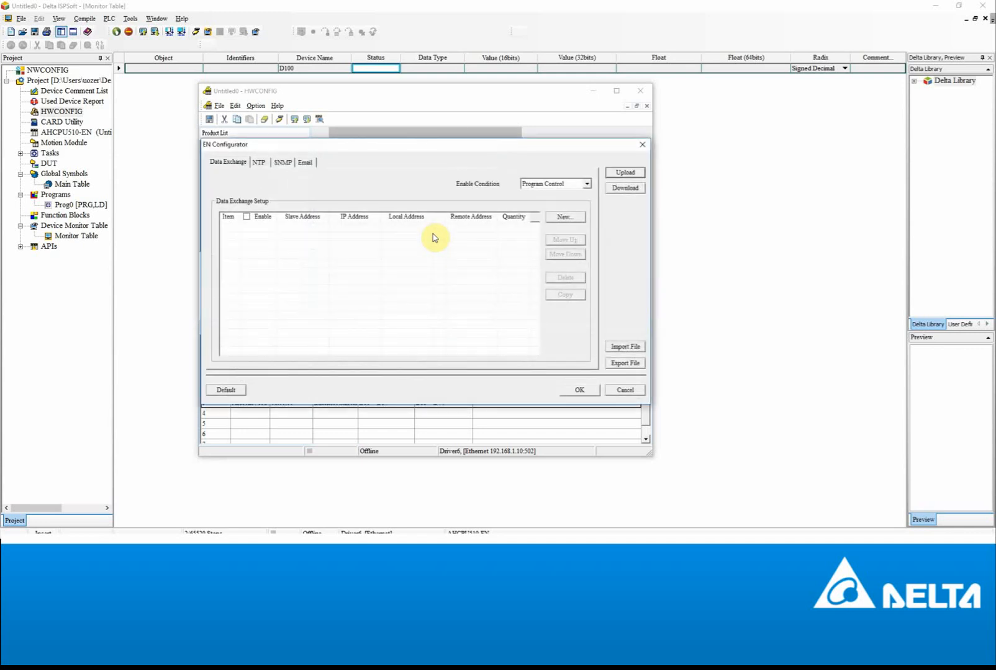
click(282, 163)
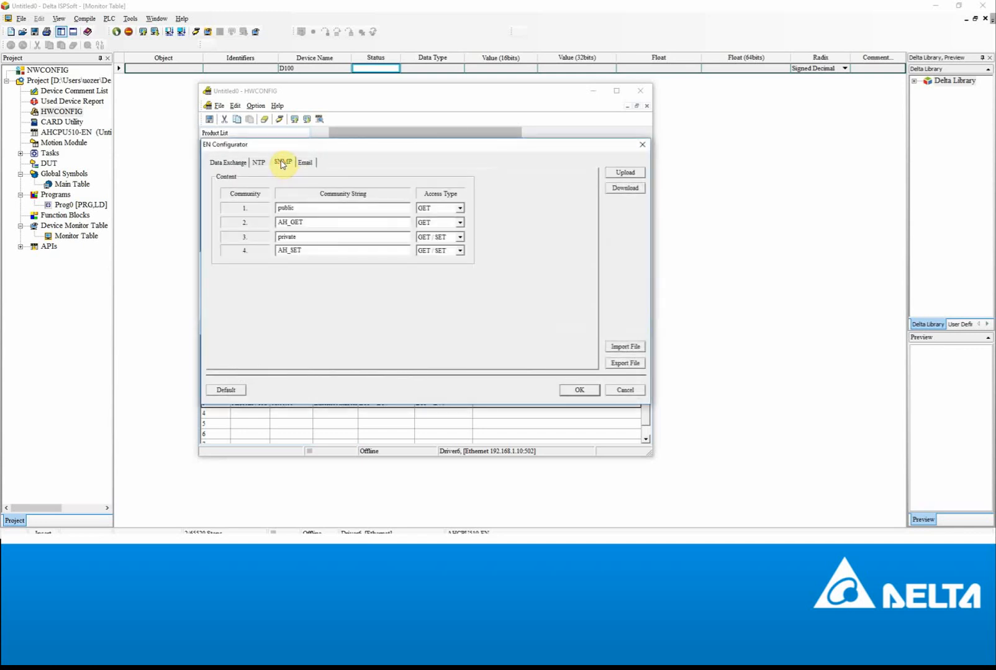
click(324, 223)
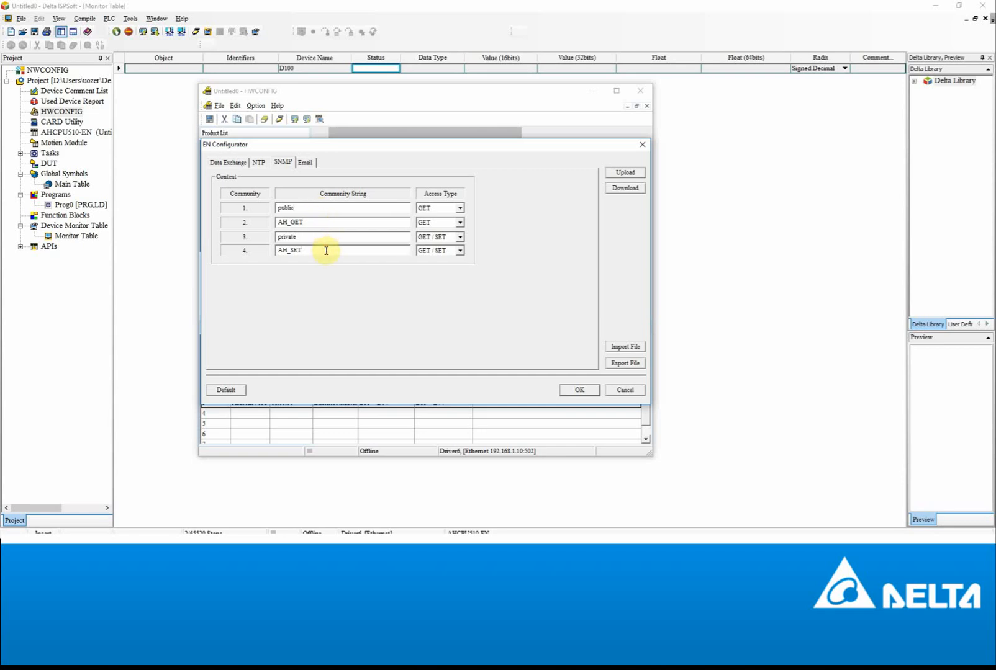
click(326, 250)
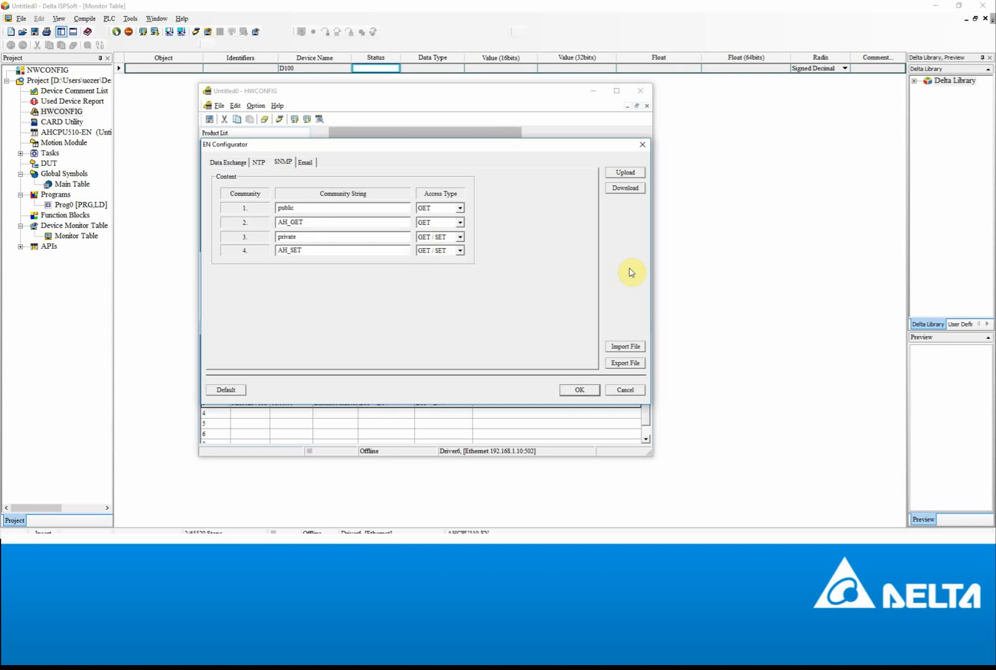
click(633, 192)
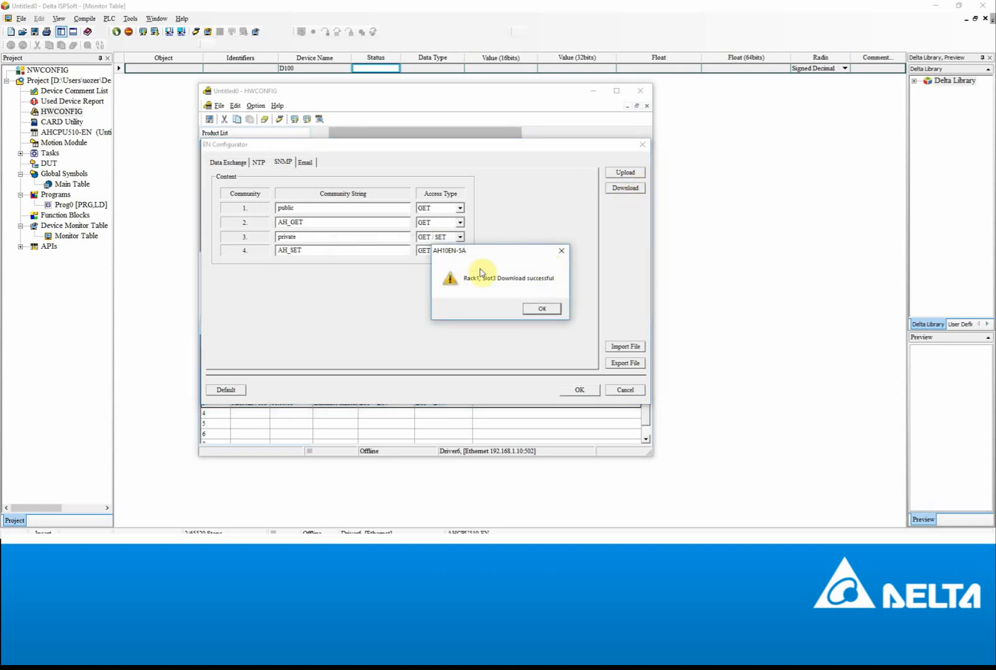
click(542, 309)
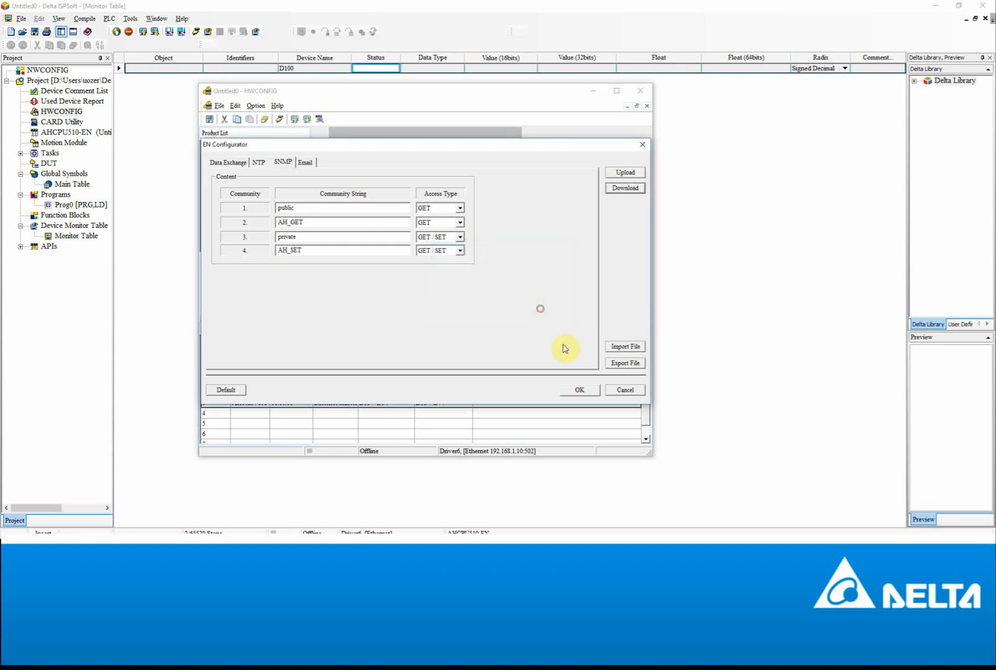
- Close the EN Configurator and HWCONFIG, then put ISPSoft back online
click(580, 390)
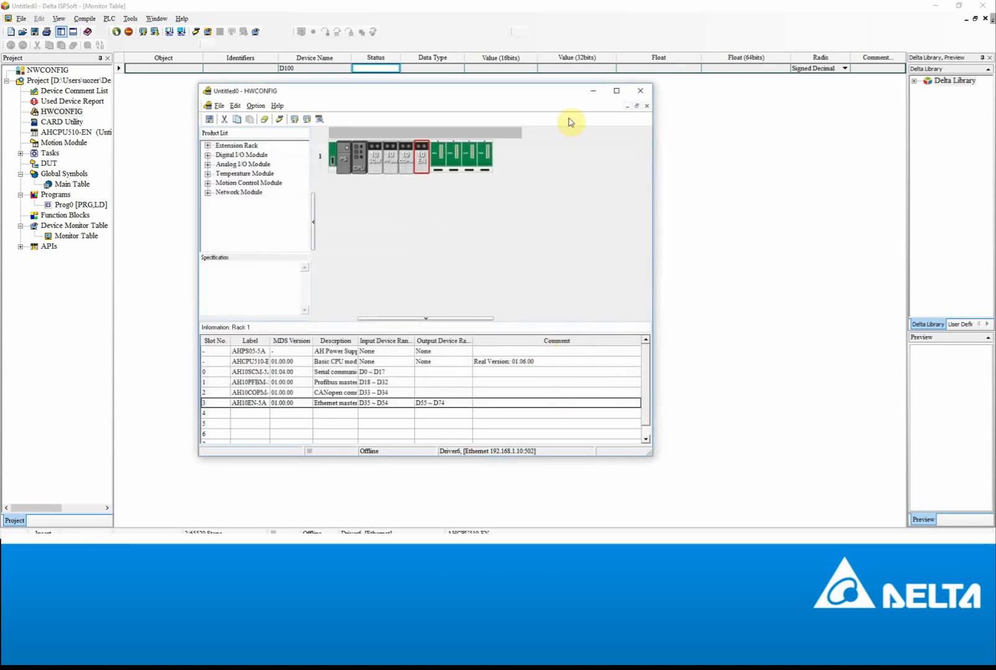
click(641, 92)
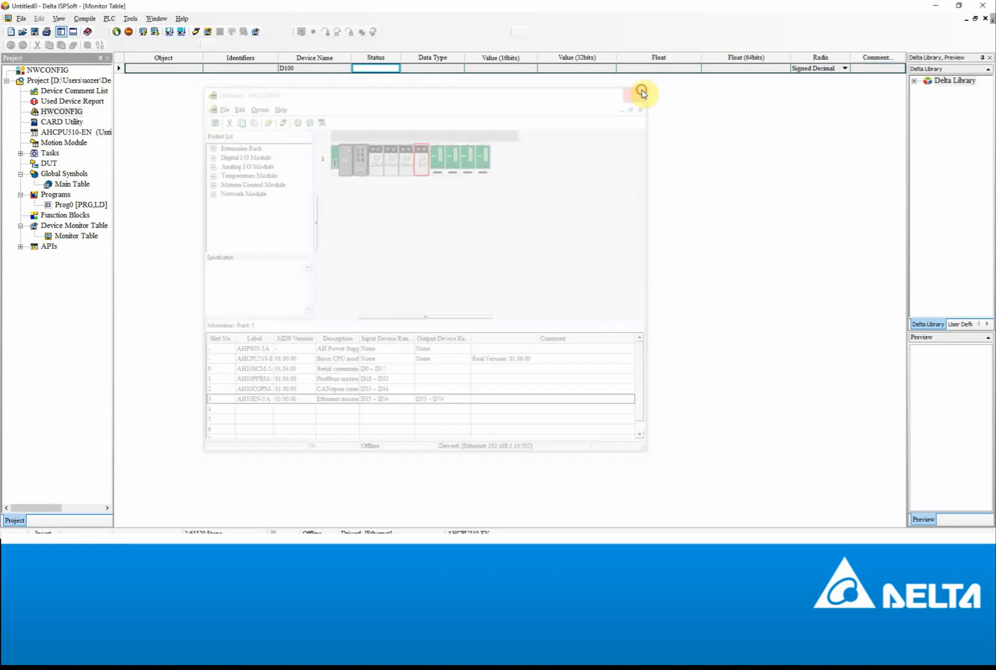
click(197, 33)
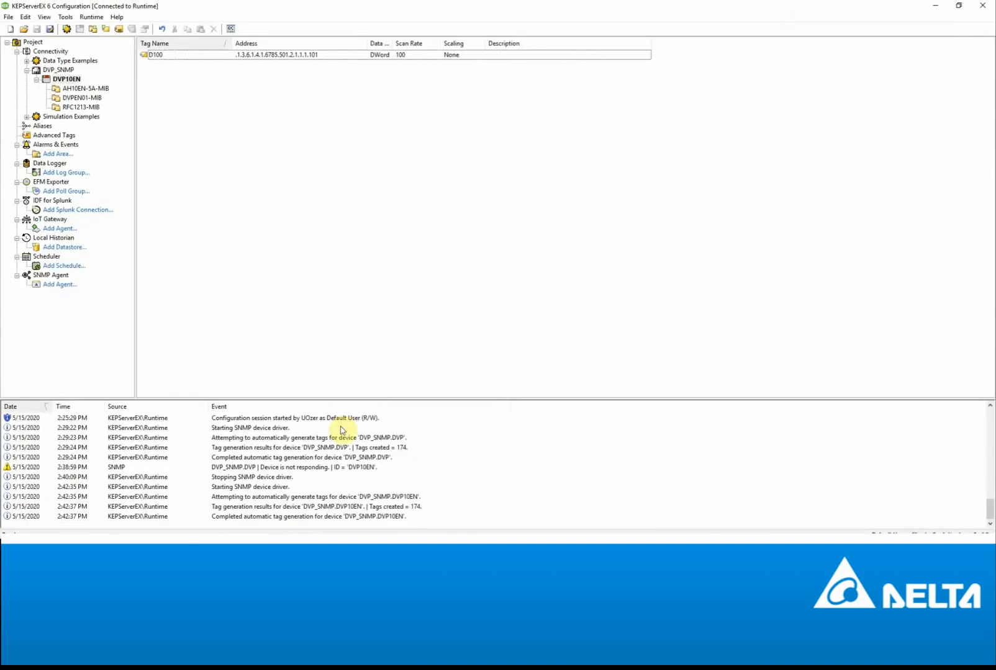
- Open tag D100's properties in KEPServerEX, then switch to DELTA-OIDS.mib in Notepad++
click(178, 55)
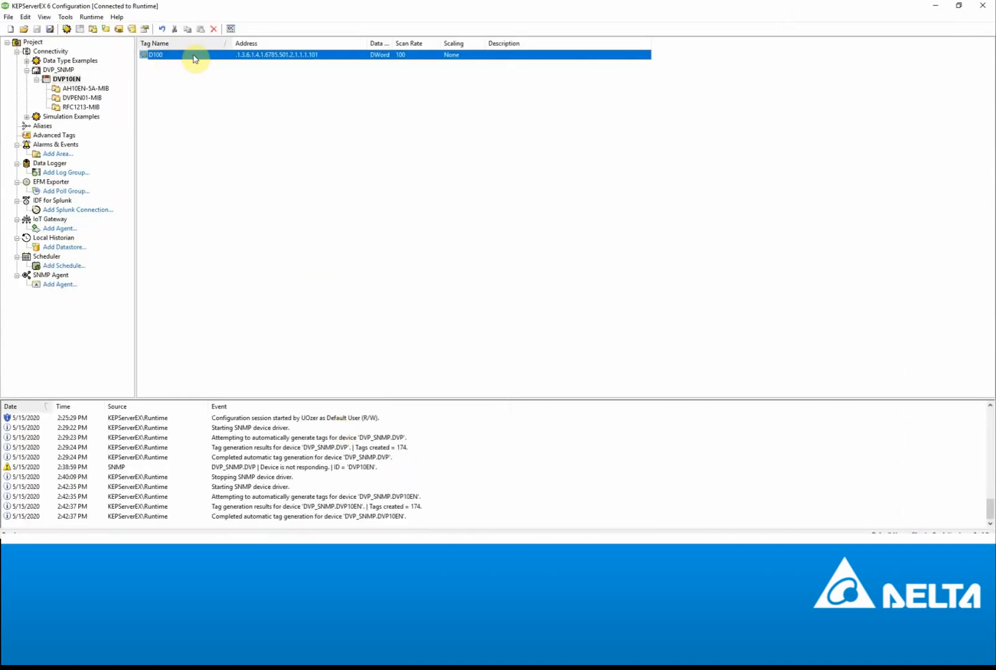
double_click(194, 57)
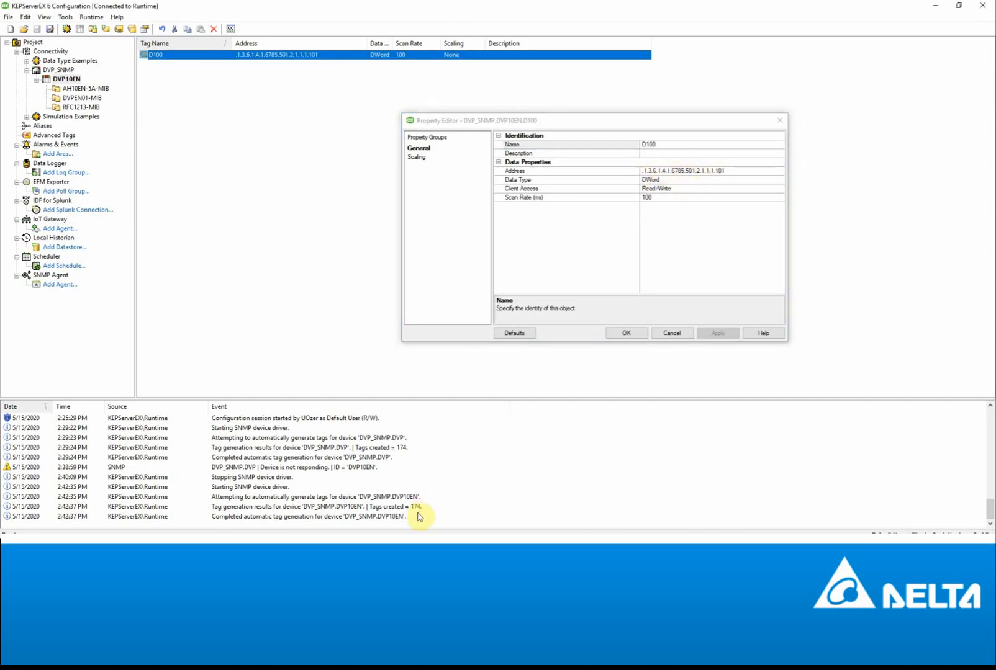
click(421, 544)
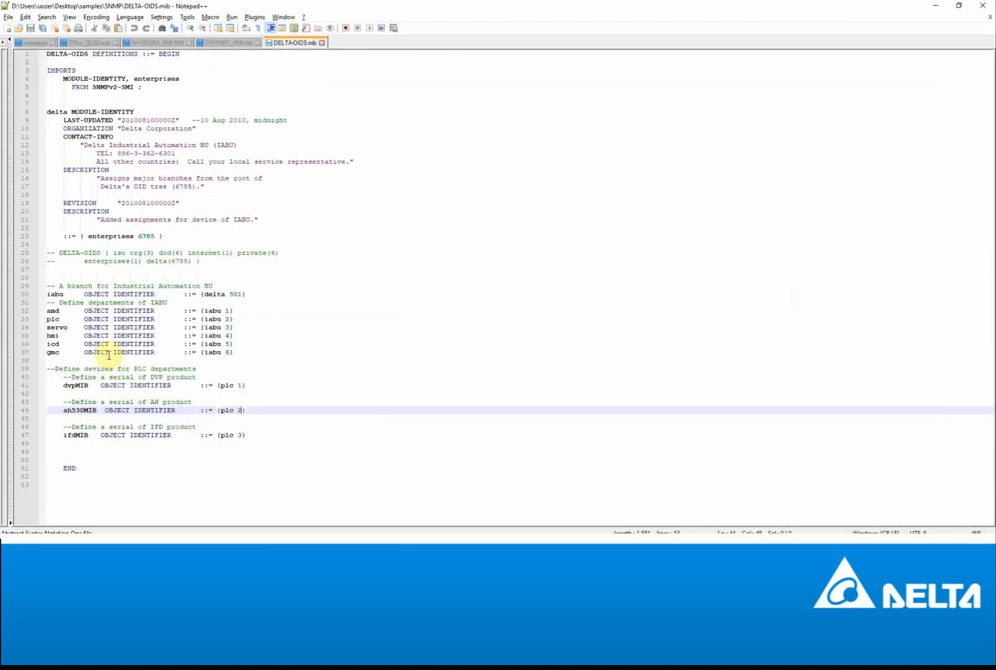
- Trace the AH-series OID chain in DELTA-OIDS.mib: iabu 501, plc 2, ah530MIB {plc 2}
drag(226, 294, 246, 294)
click(224, 319)
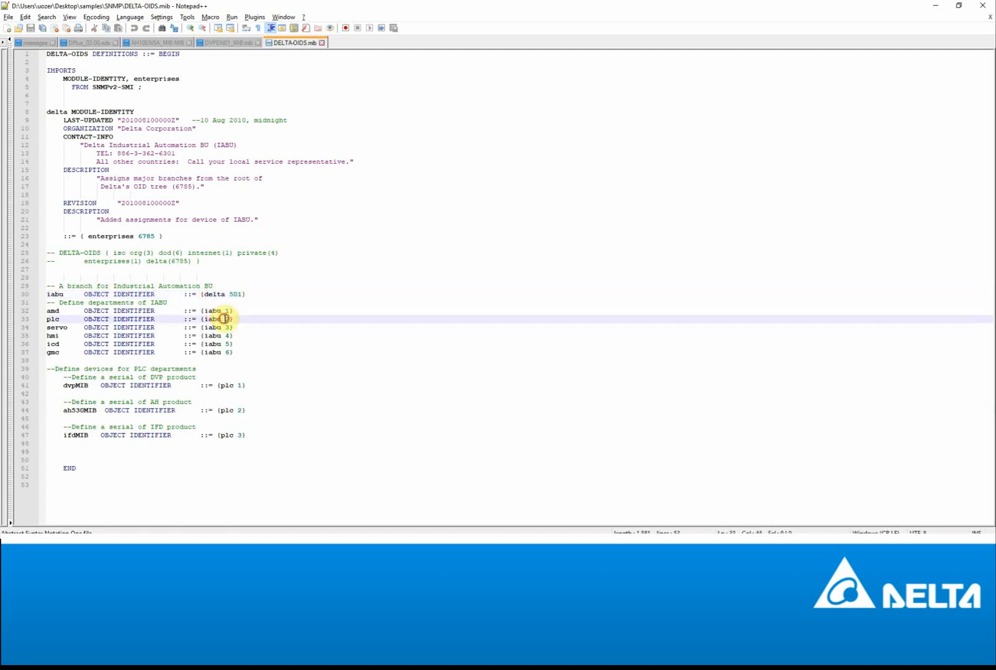
double_click(240, 410)
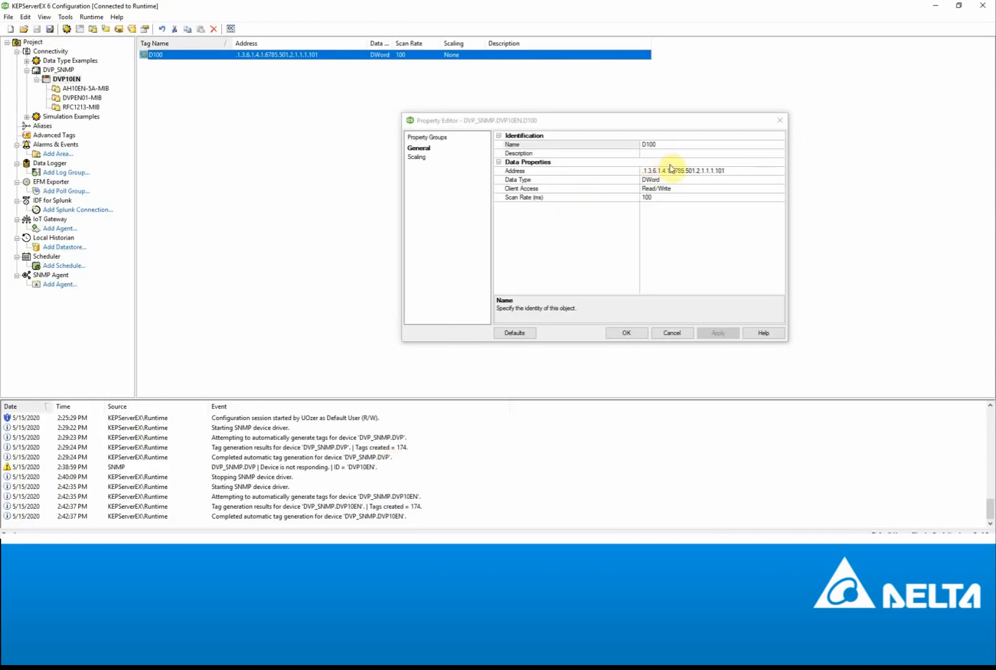
- Change D100's address to .1.3.6.1.4.1.6785.501.2.2.1.1.101, save it, and list DVP_SNMP's devices
click(693, 172)
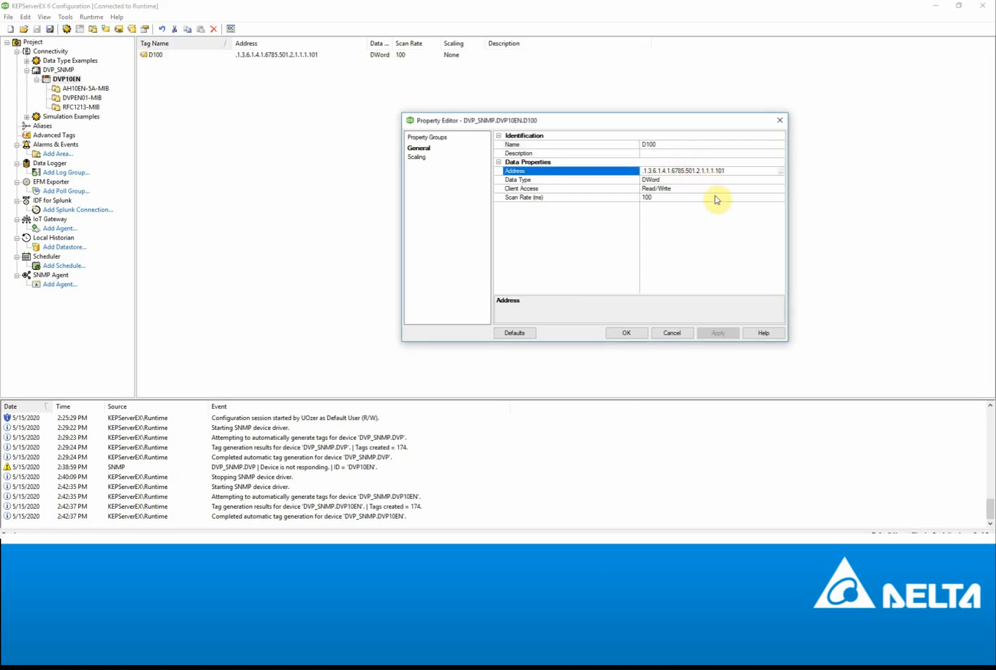
text(2)
click(720, 334)
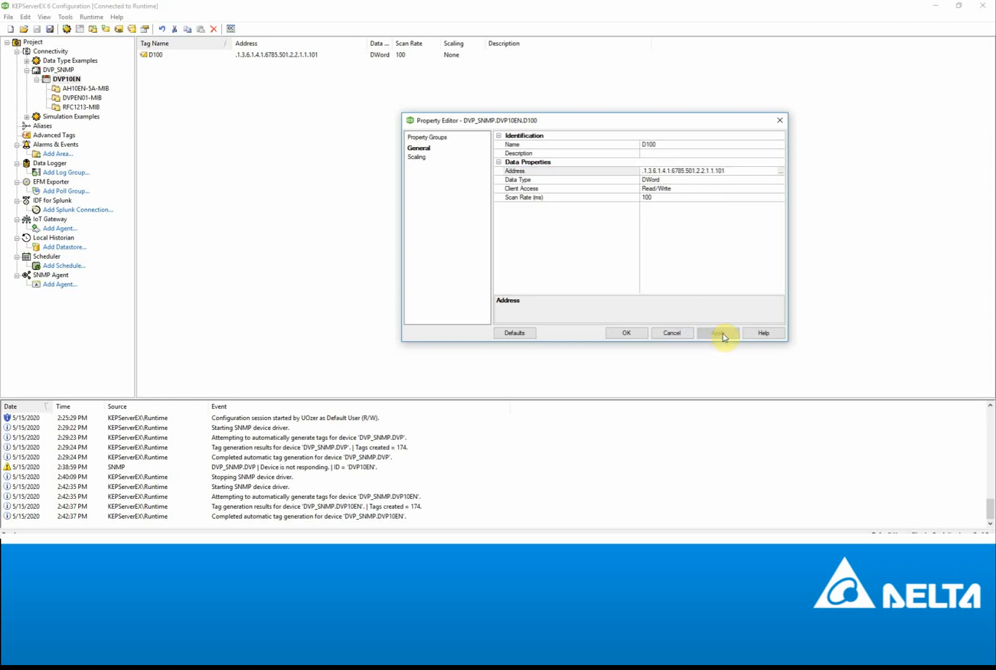
click(630, 334)
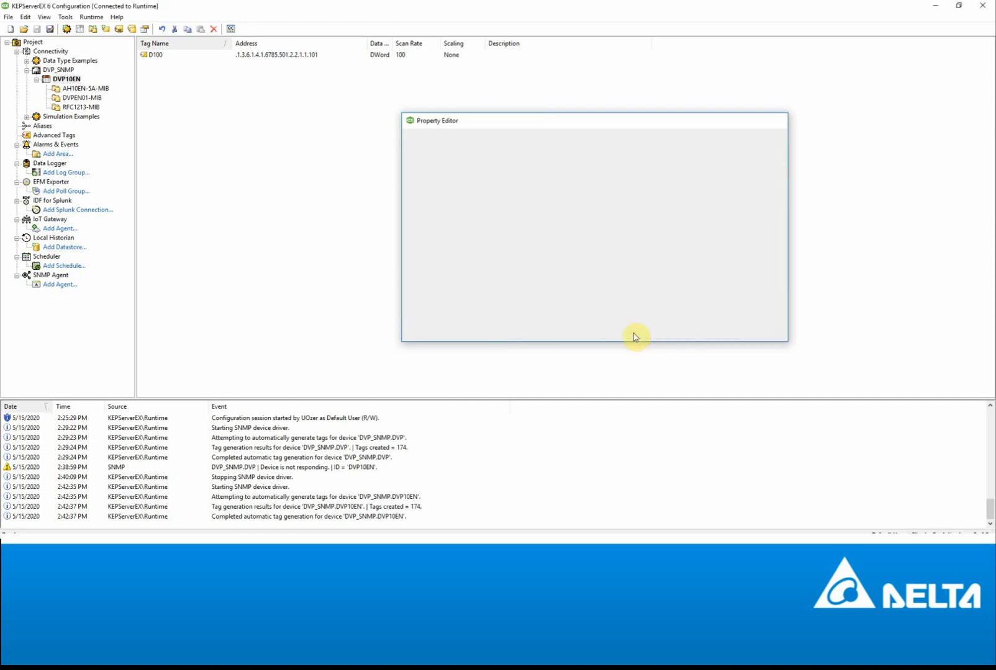
click(67, 72)
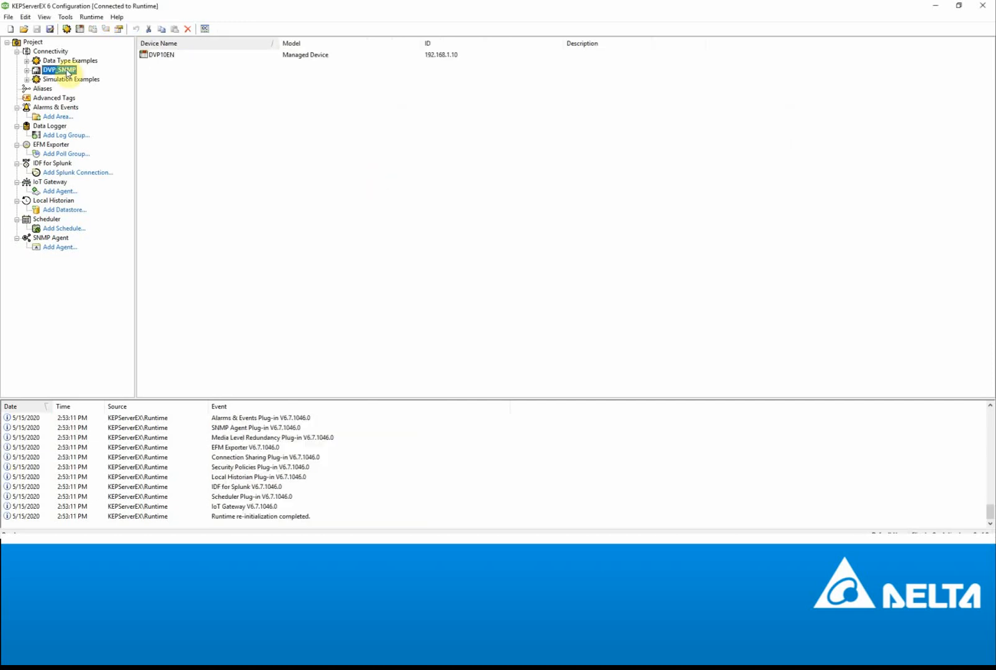
- Change DVP10EN's Custom Community from DVP_SET to AH_SET in its Communications properties and apply
right_click(165, 56)
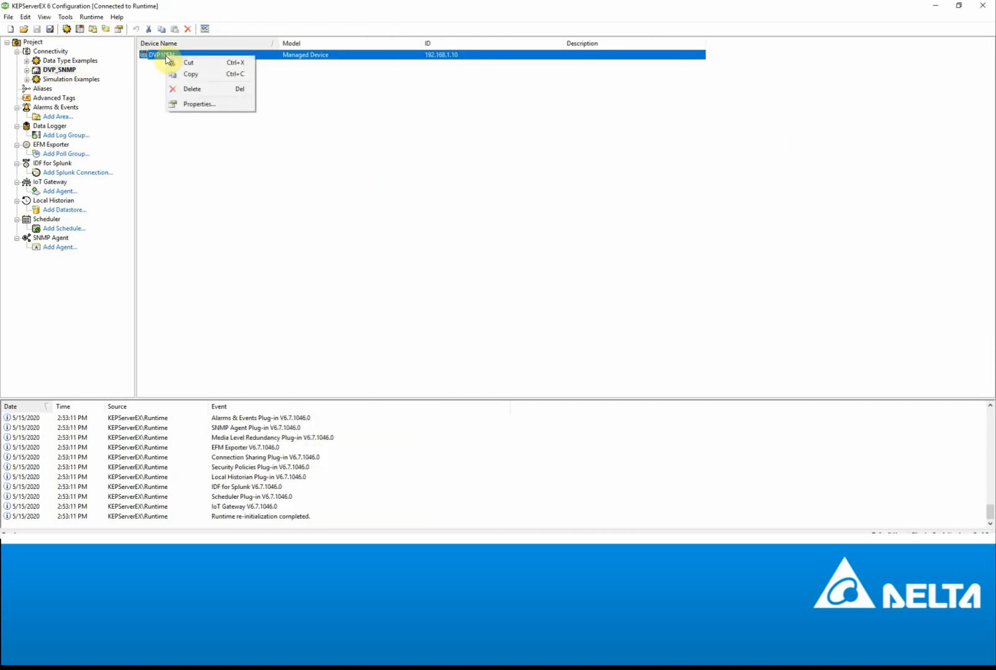
click(195, 104)
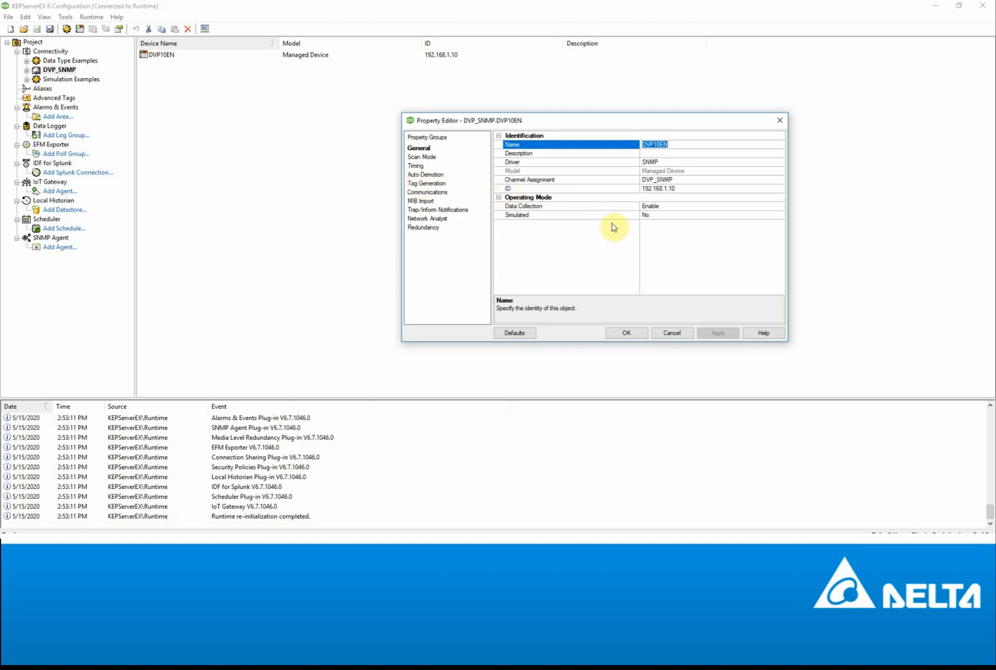
click(690, 188)
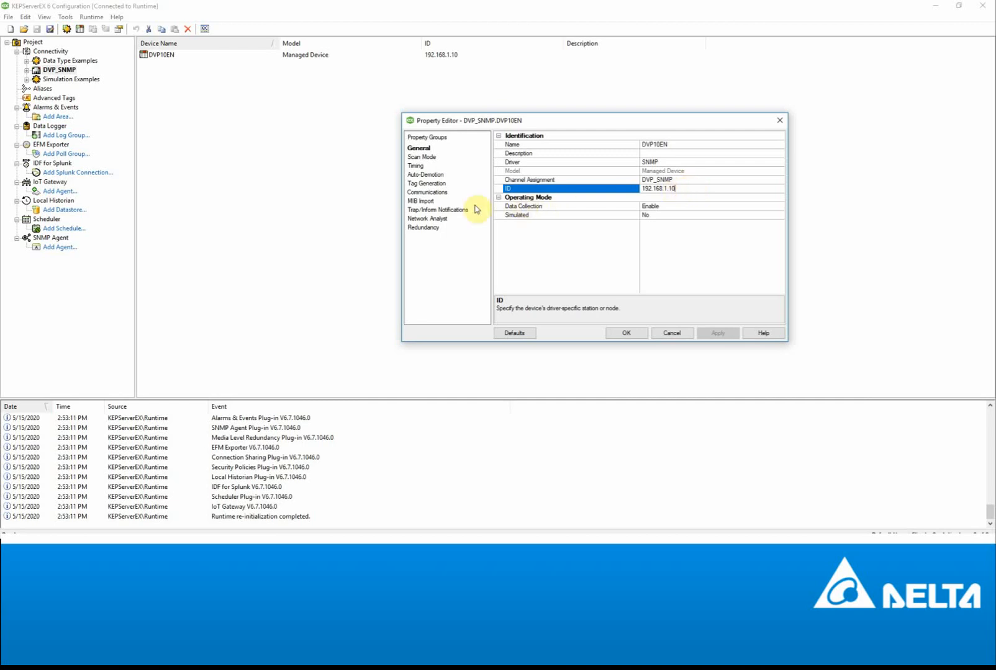
click(425, 193)
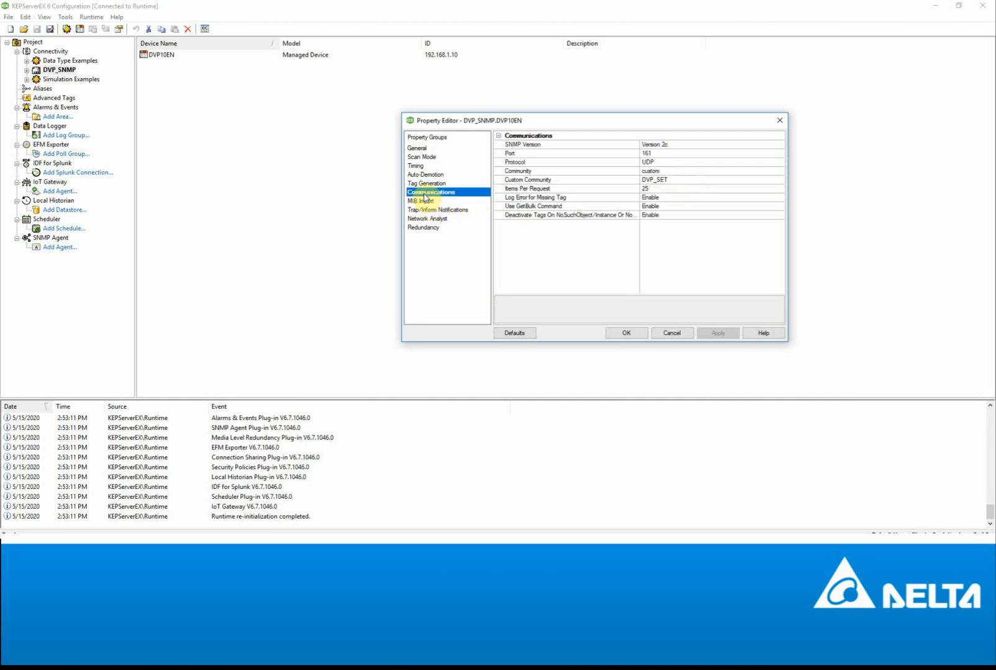
click(672, 180)
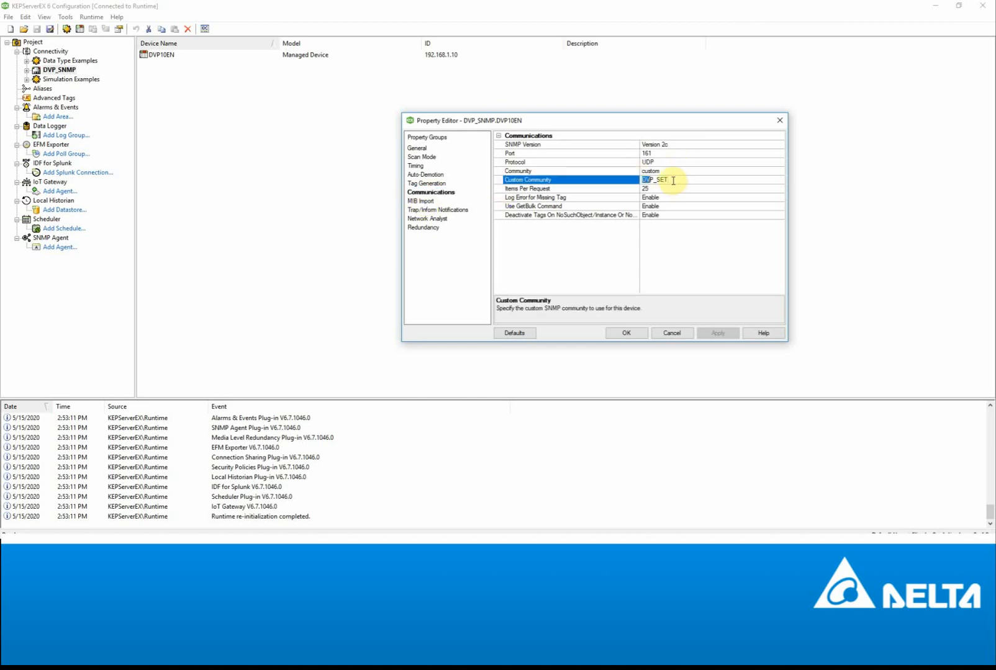
text(AH)
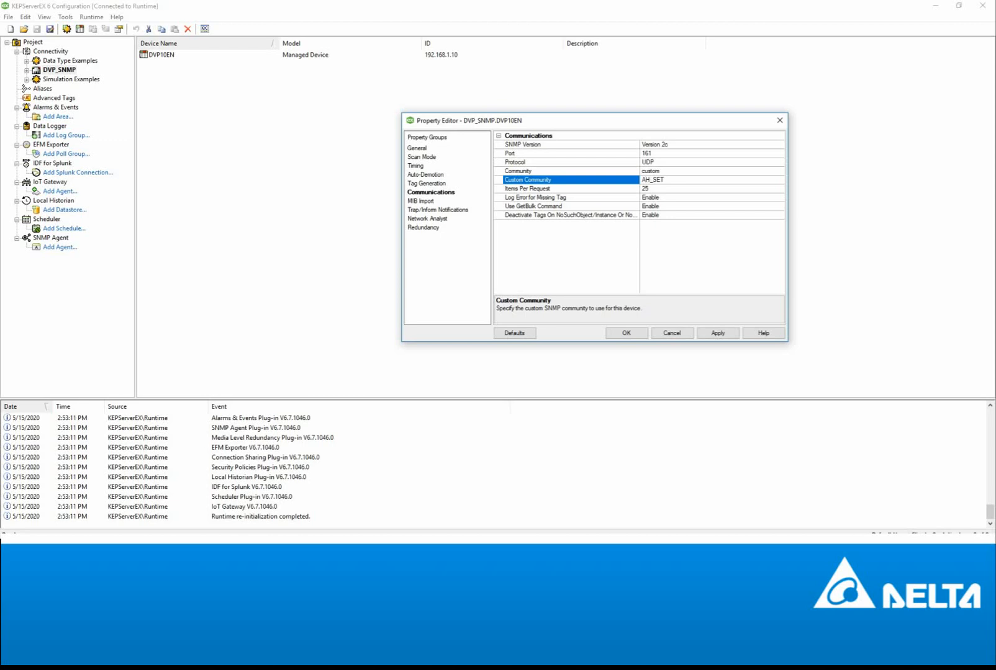
click(717, 334)
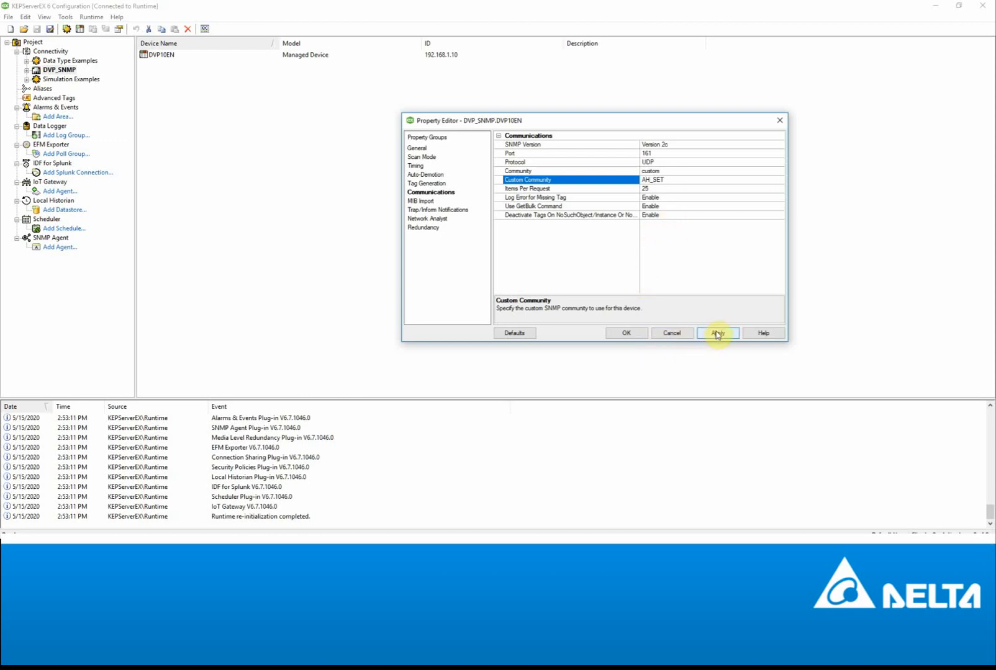
click(626, 333)
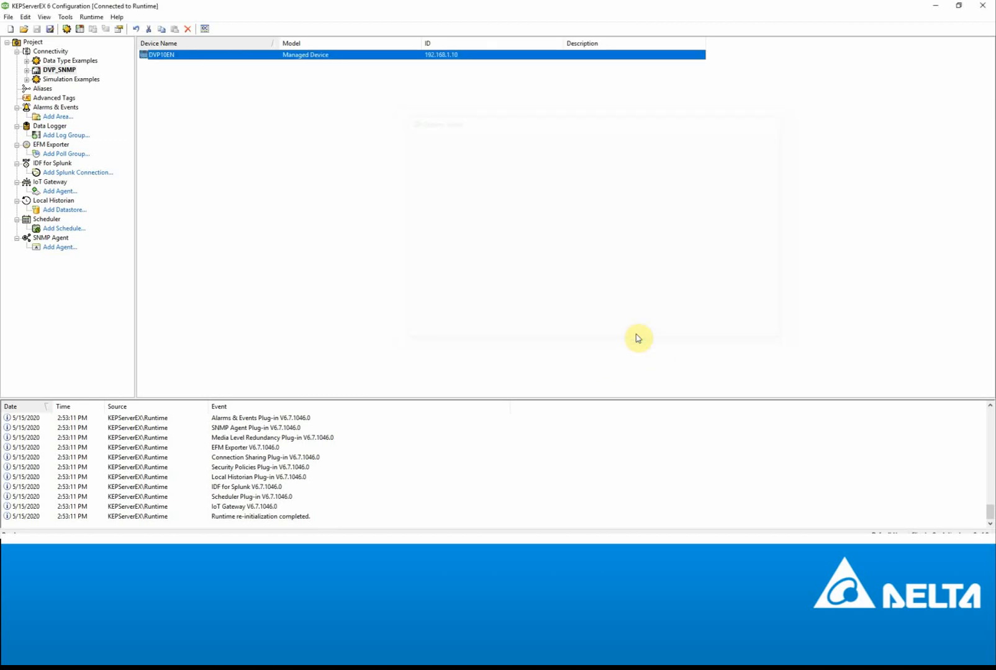
- Reinitialize the runtime and show DVP10EN's D100 tag under the DVP_SNMP channel
click(66, 17)
mouse_move(92, 17)
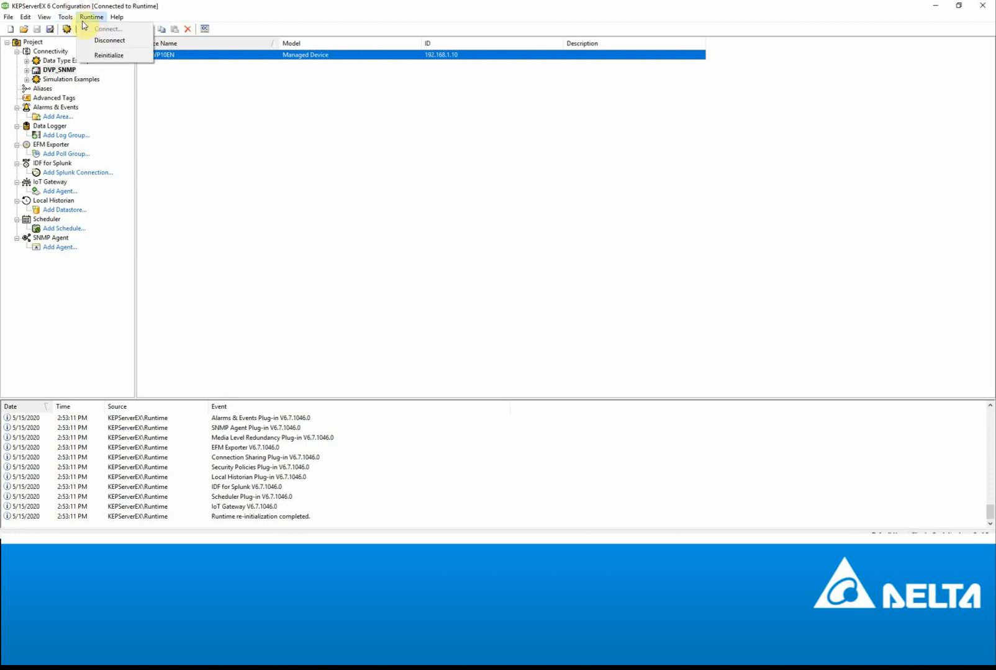
click(114, 57)
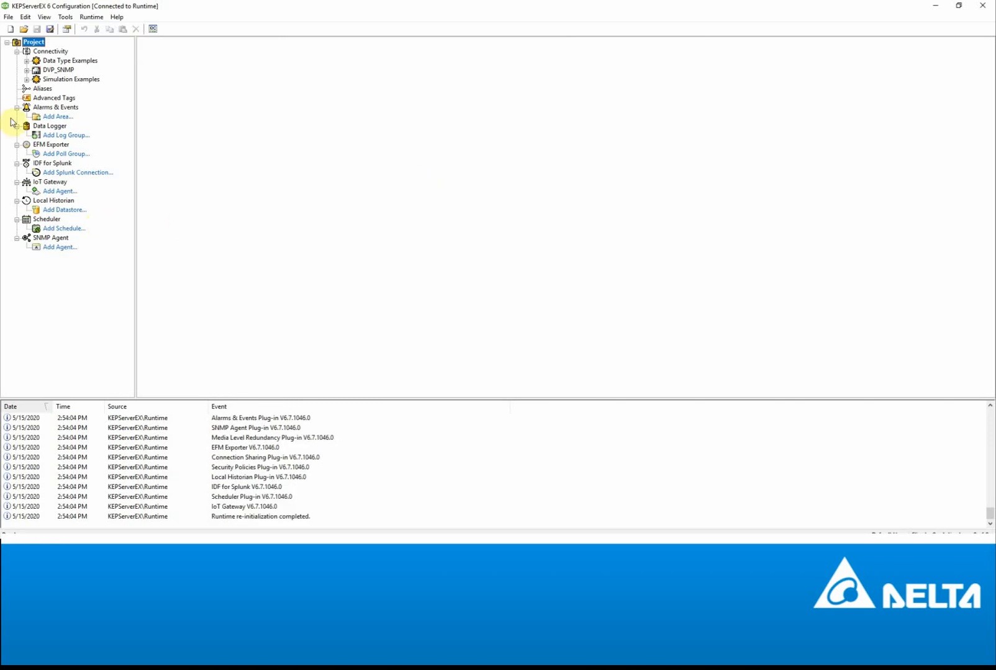
click(27, 70)
click(47, 79)
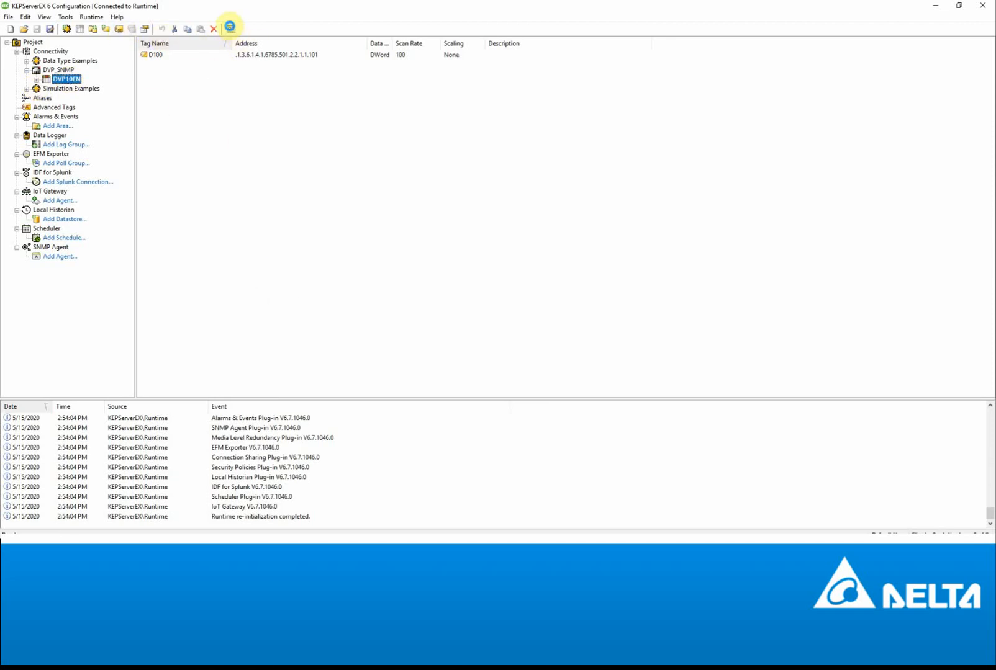
- Check that D100 reads 9 in Quick Client's DVP_SNMP.DVP10EN group and in ISPSoft's monitor table
click(230, 28)
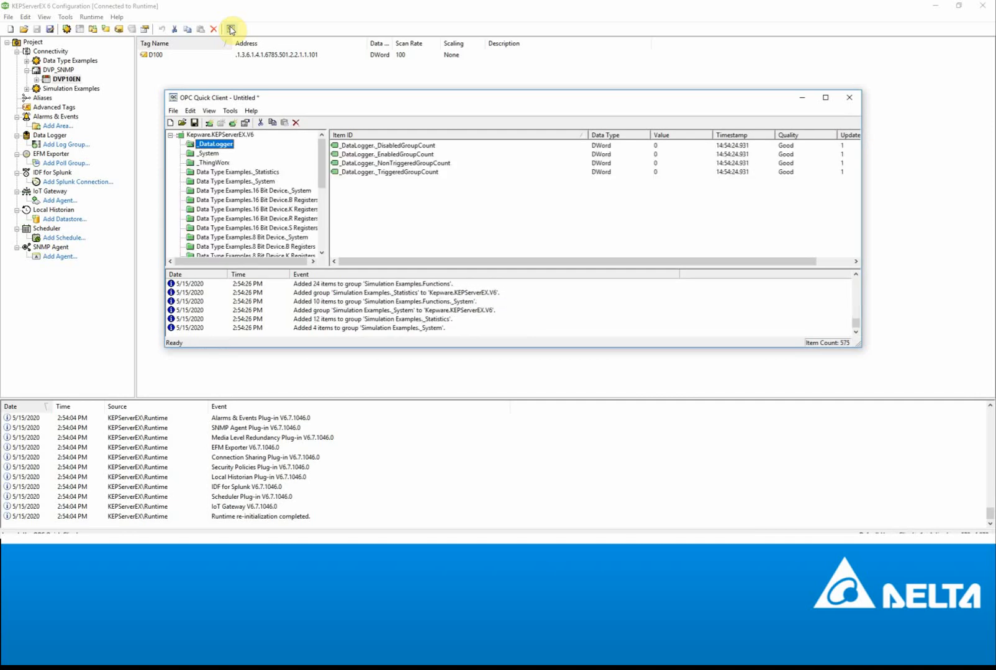
drag(322, 171, 333, 234)
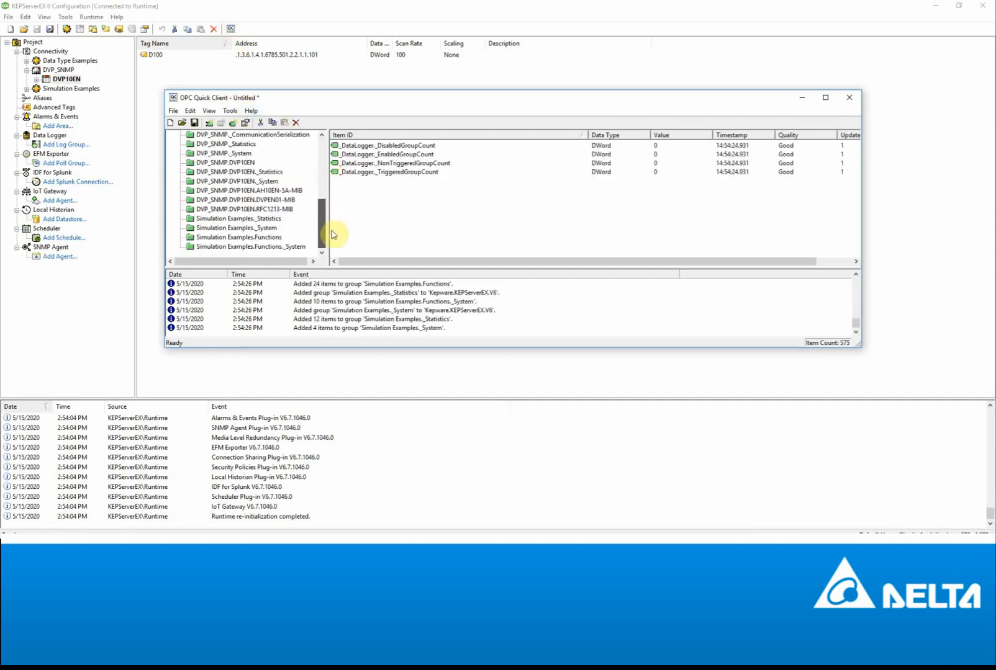
click(225, 163)
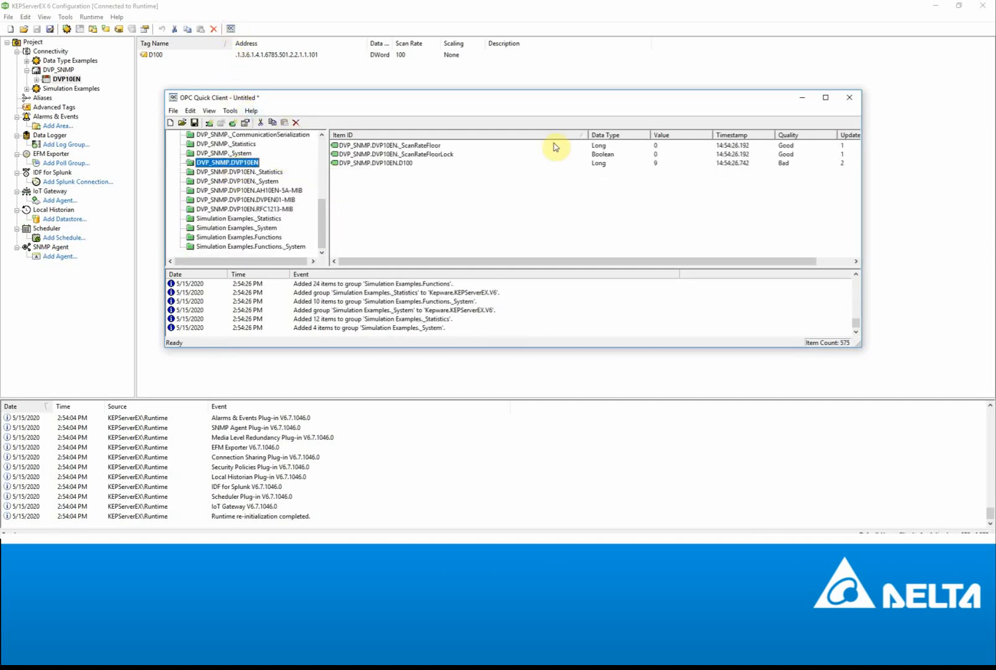
click(649, 163)
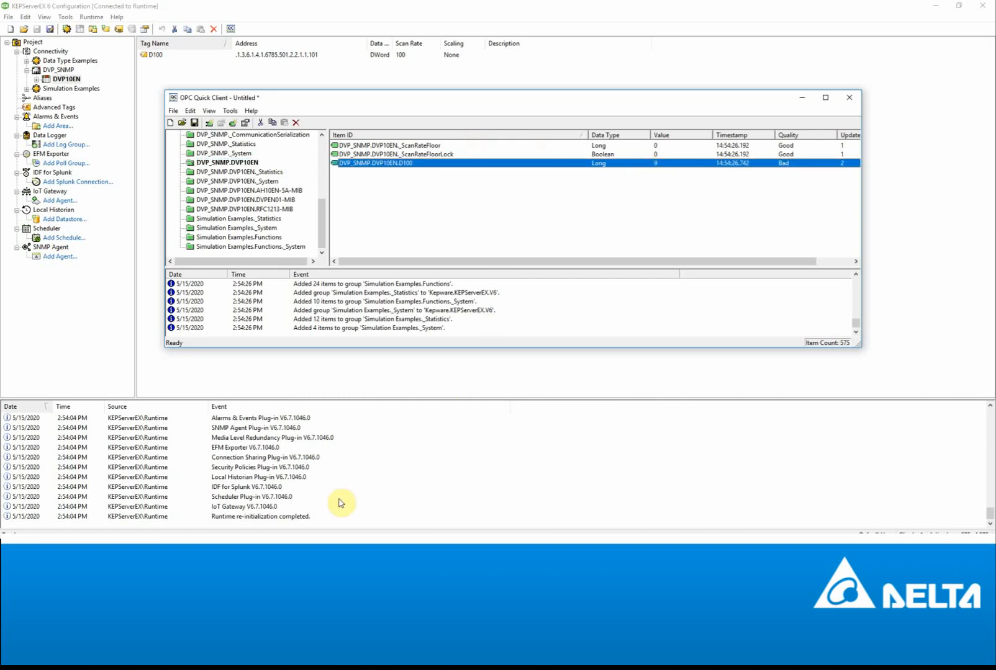
click(267, 548)
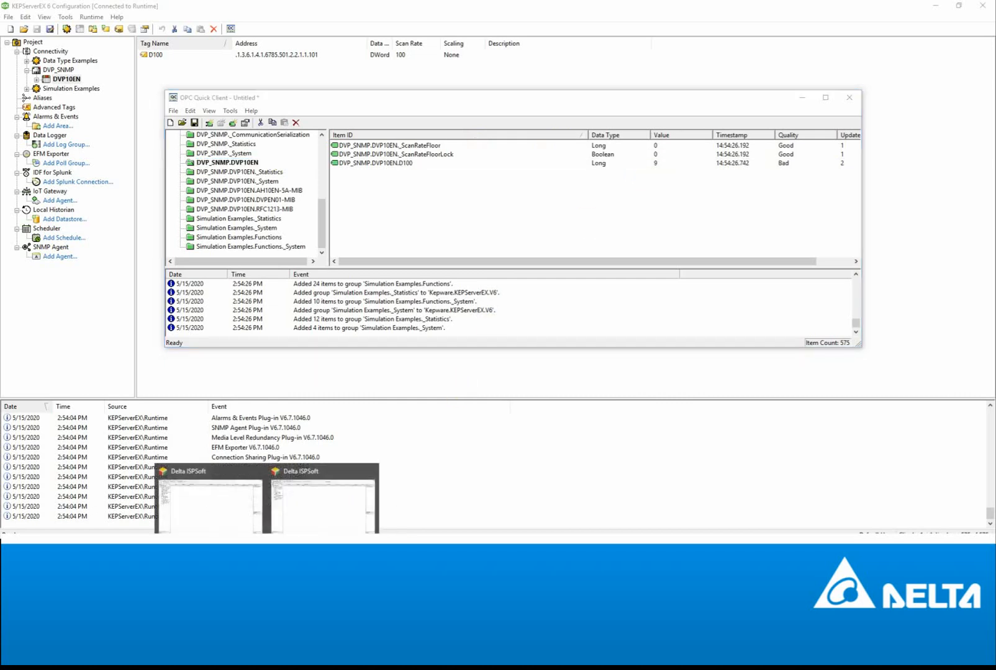
click(227, 522)
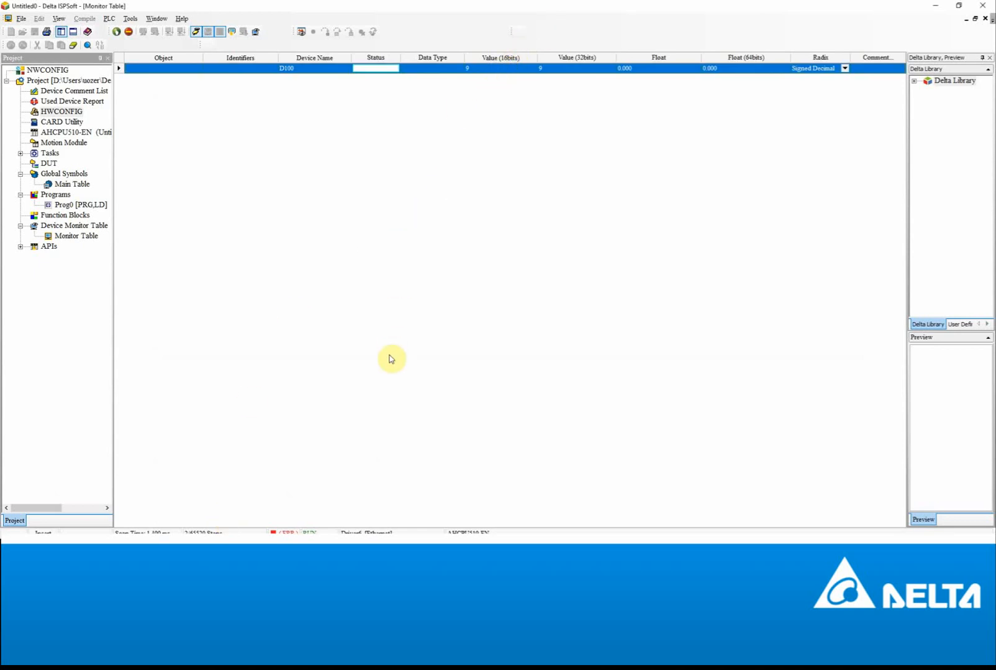
- Change D100's present value in ISPSoft's monitor table from 9 to 11
right_click(478, 71)
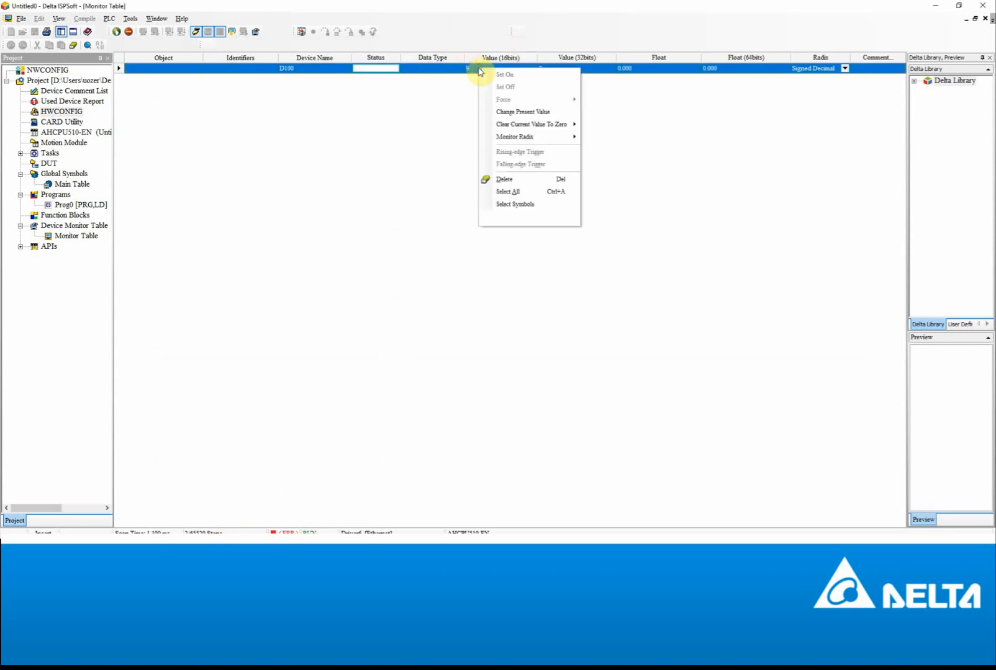
click(520, 107)
text(11)
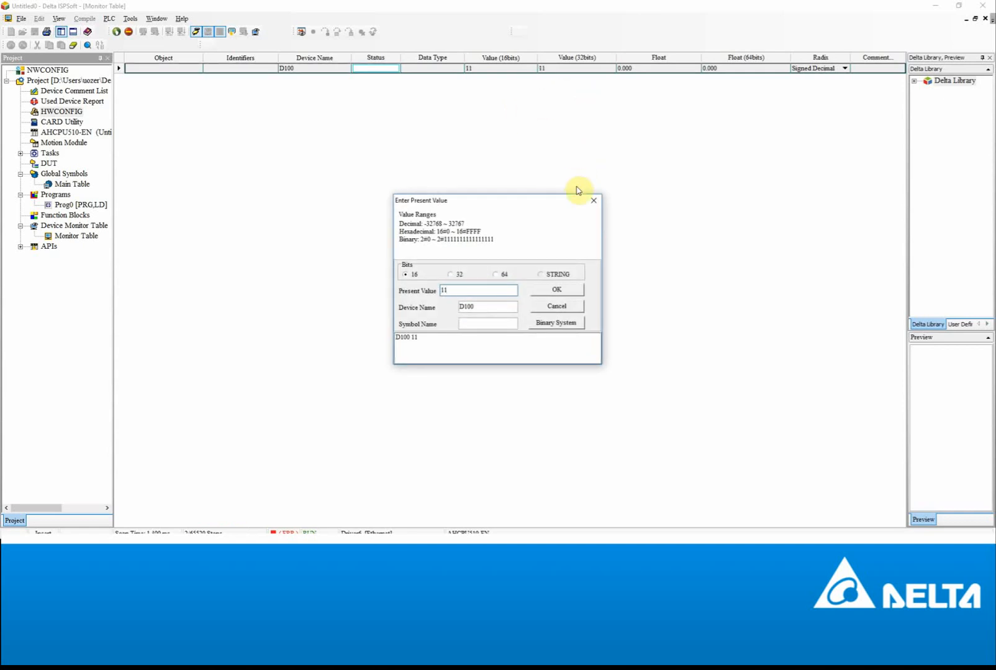
click(593, 201)
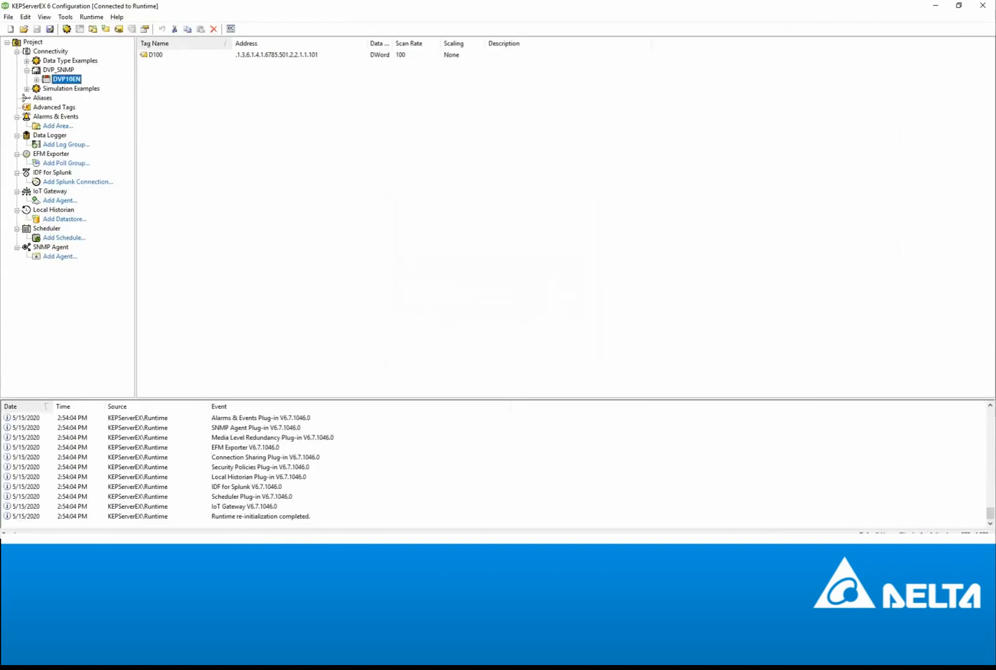
- Read D100 back as 11 in Quick Client with an Asynchronous 2.0 Read
key(alt+Tab)
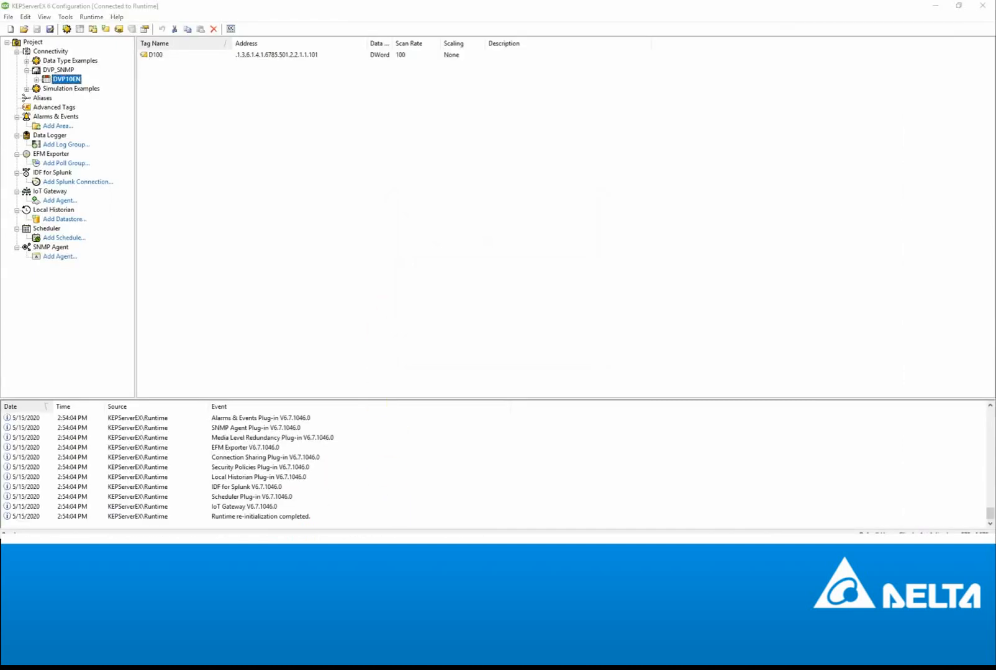
right_click(613, 164)
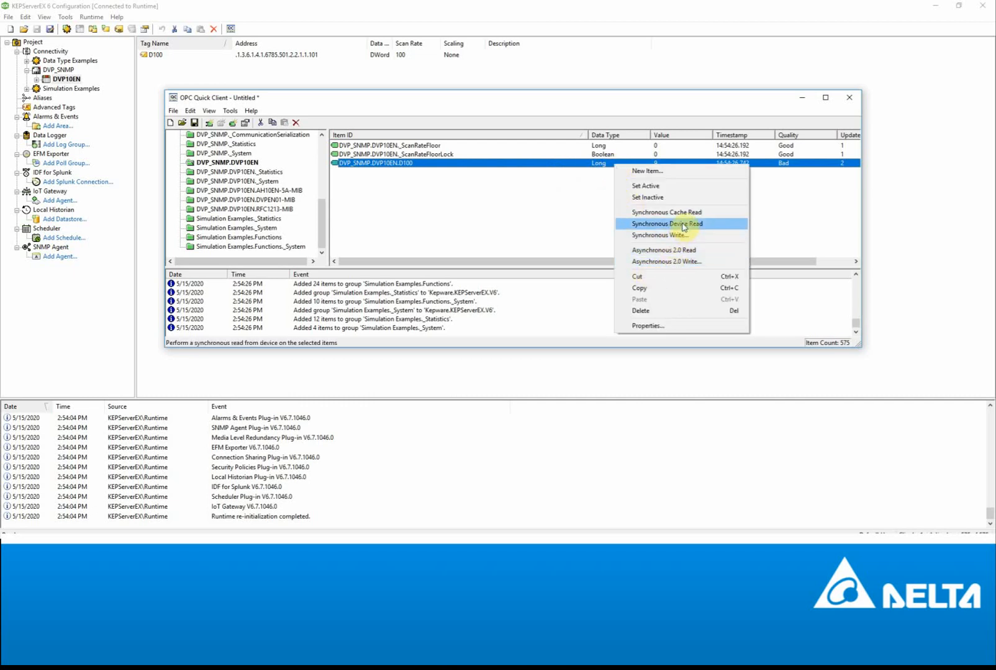
click(684, 250)
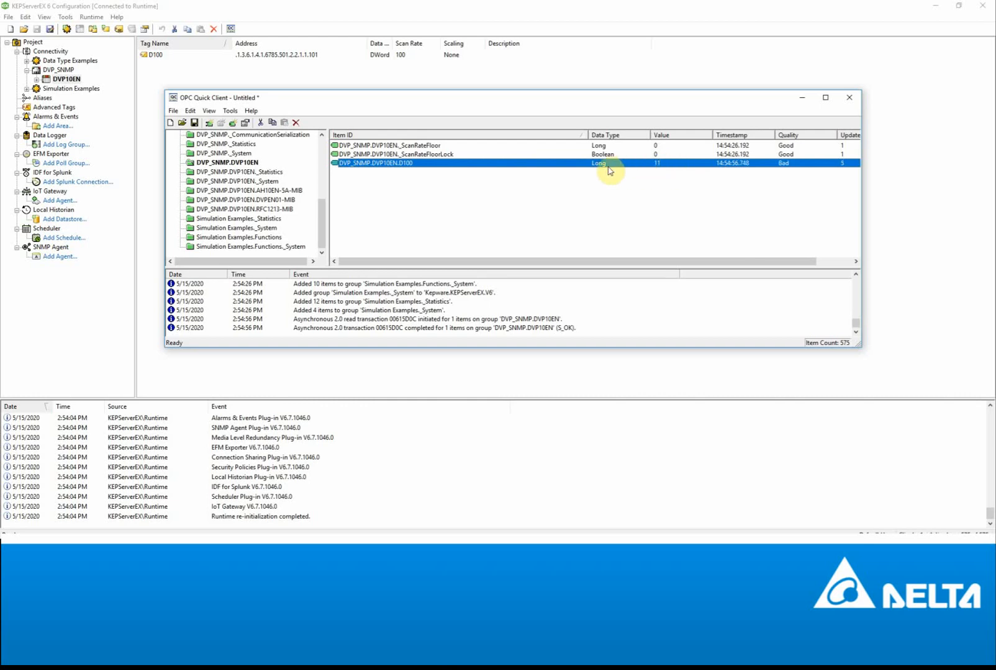
- Write 13 to D100 with Asynchronous 2.0 Write and confirm ISPSoft's monitor table shows 13
right_click(658, 166)
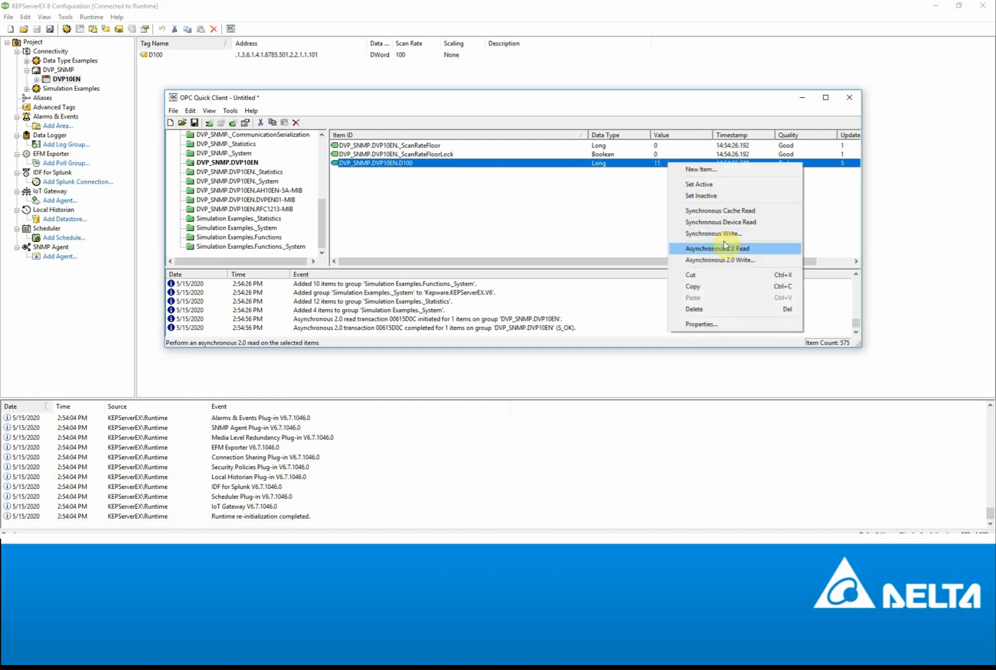
click(728, 260)
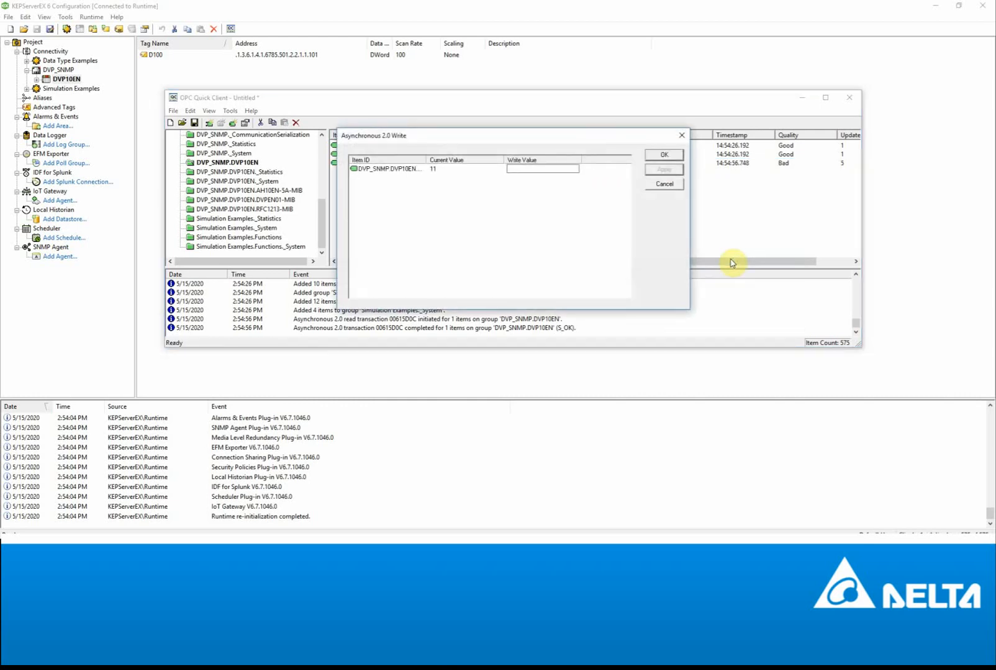
text(13)
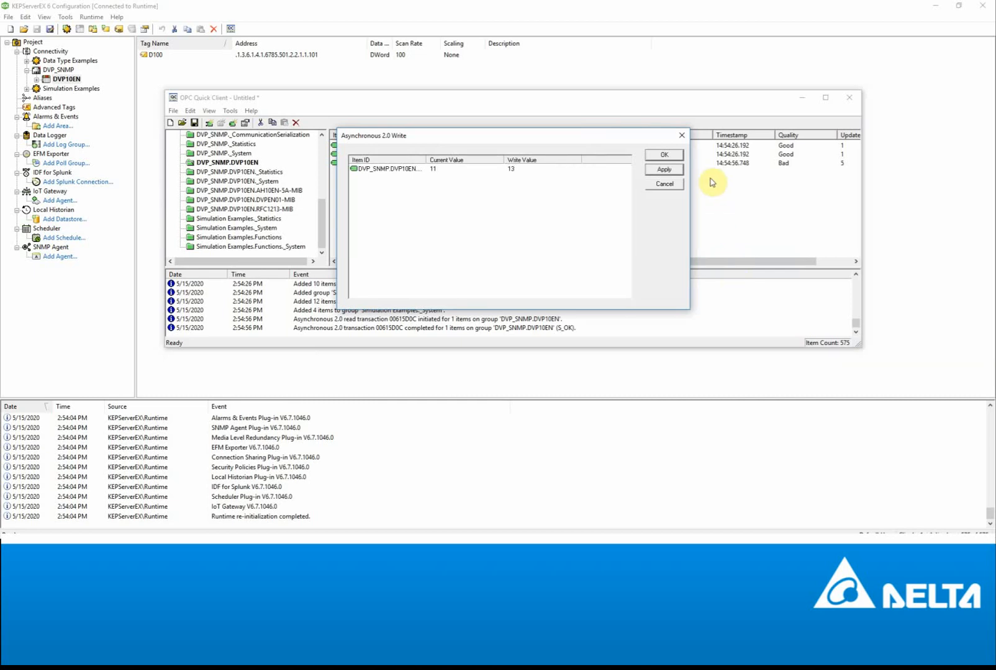
click(666, 169)
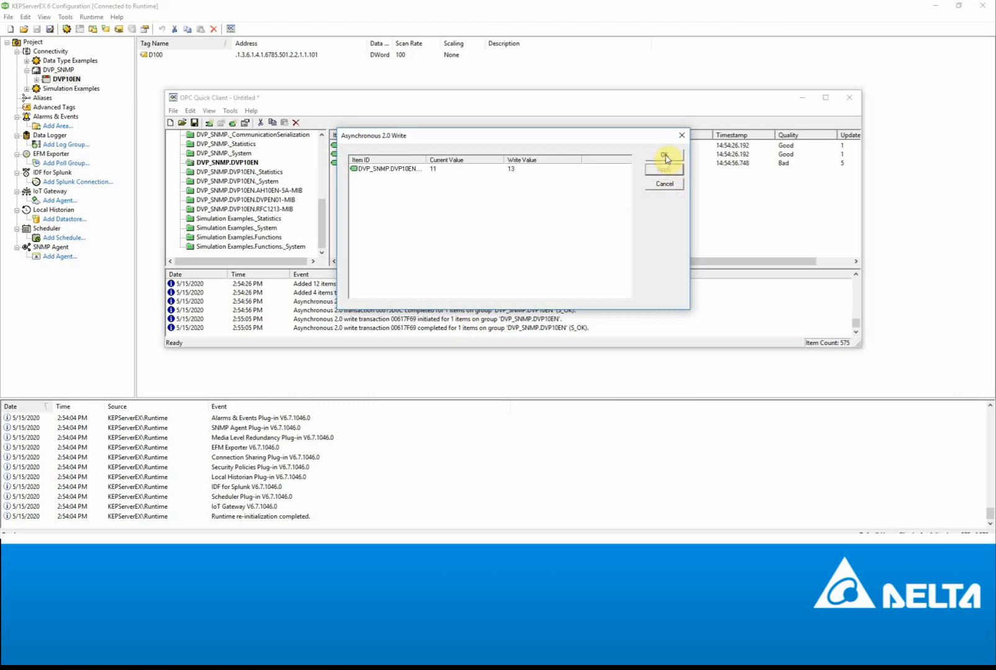
click(664, 156)
click(442, 331)
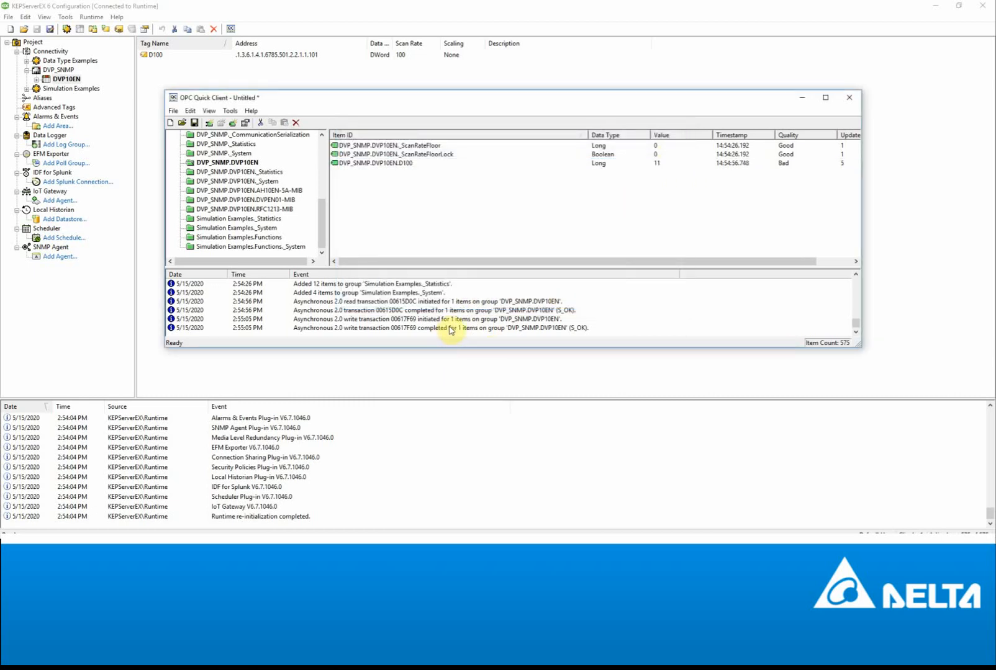
click(267, 549)
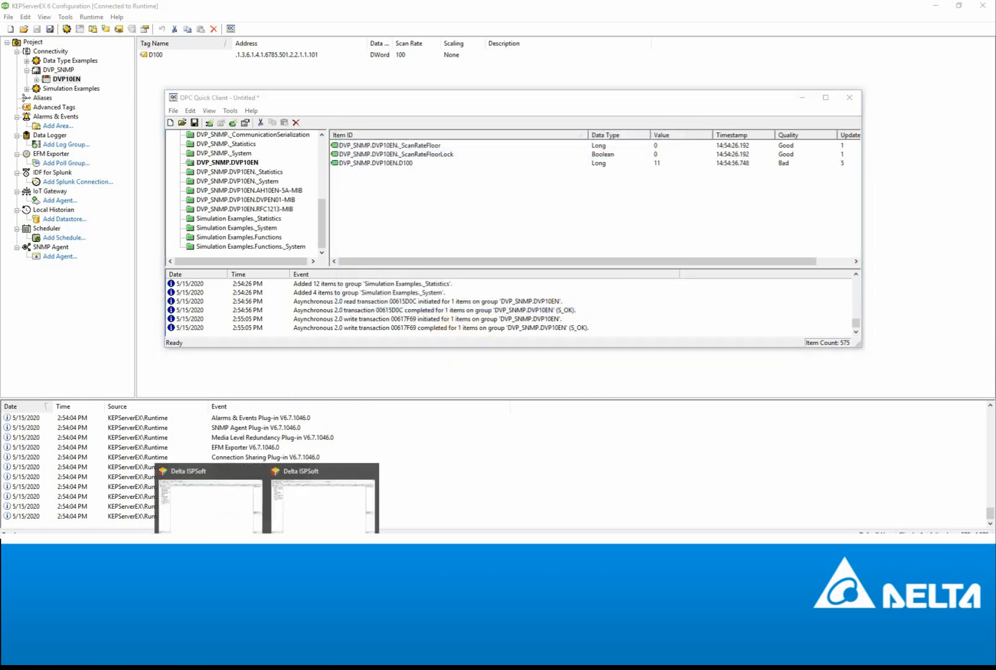
click(224, 495)
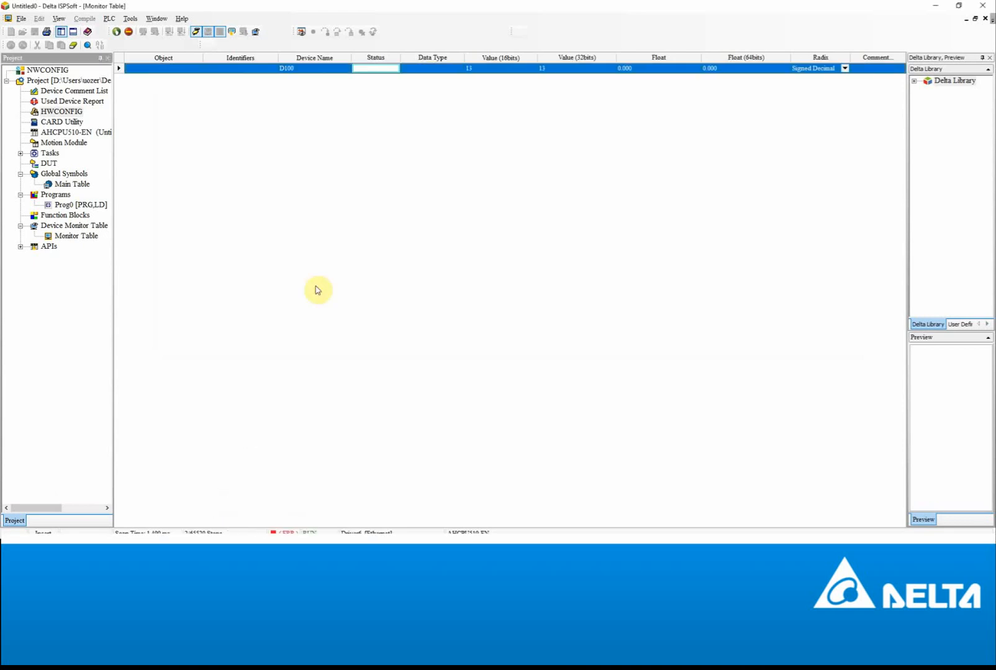